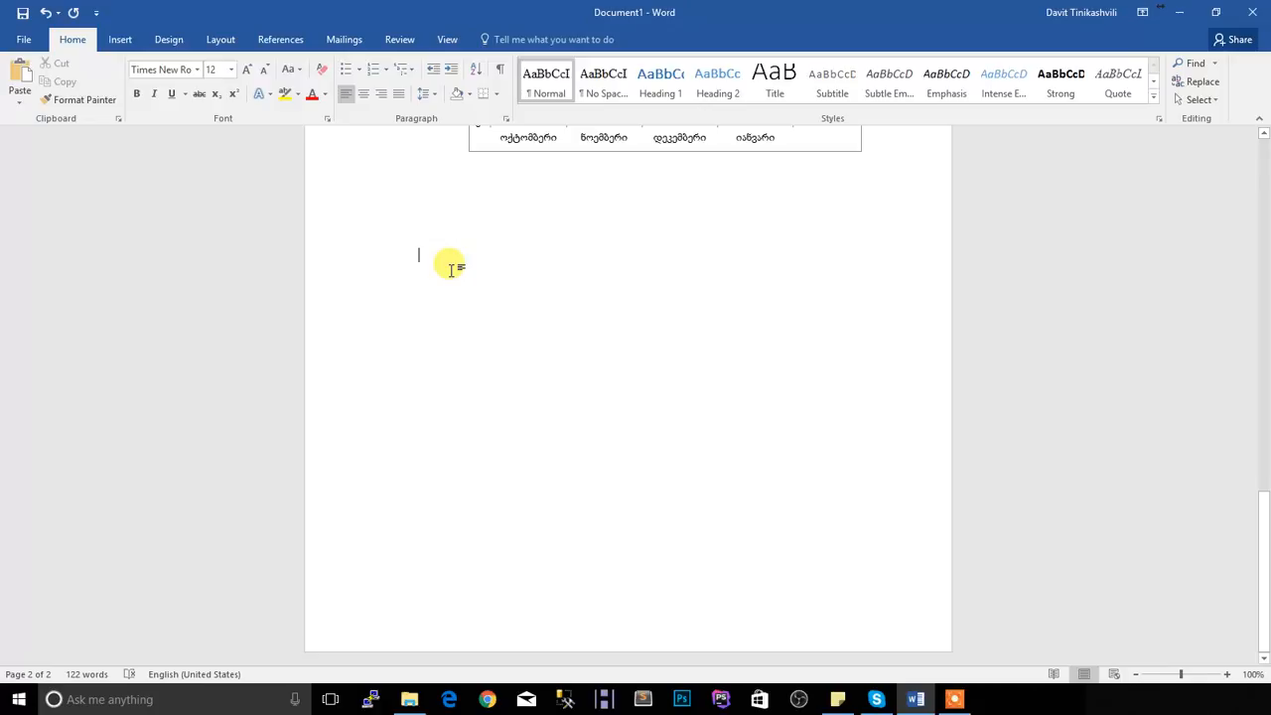
Insert a table with four columns and four rows in the empty area below the chart
{"action": "left_click", "coordinate": [122, 42]}
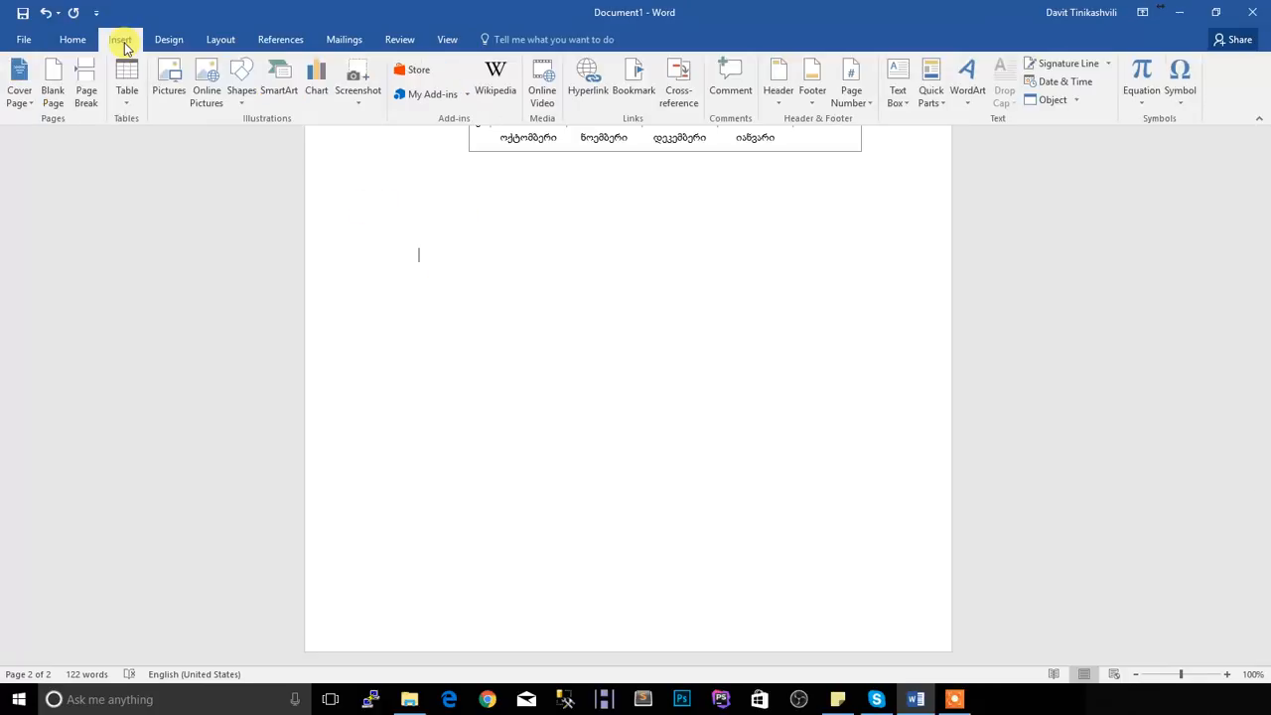
{"action": "left_click", "coordinate": [129, 107]}
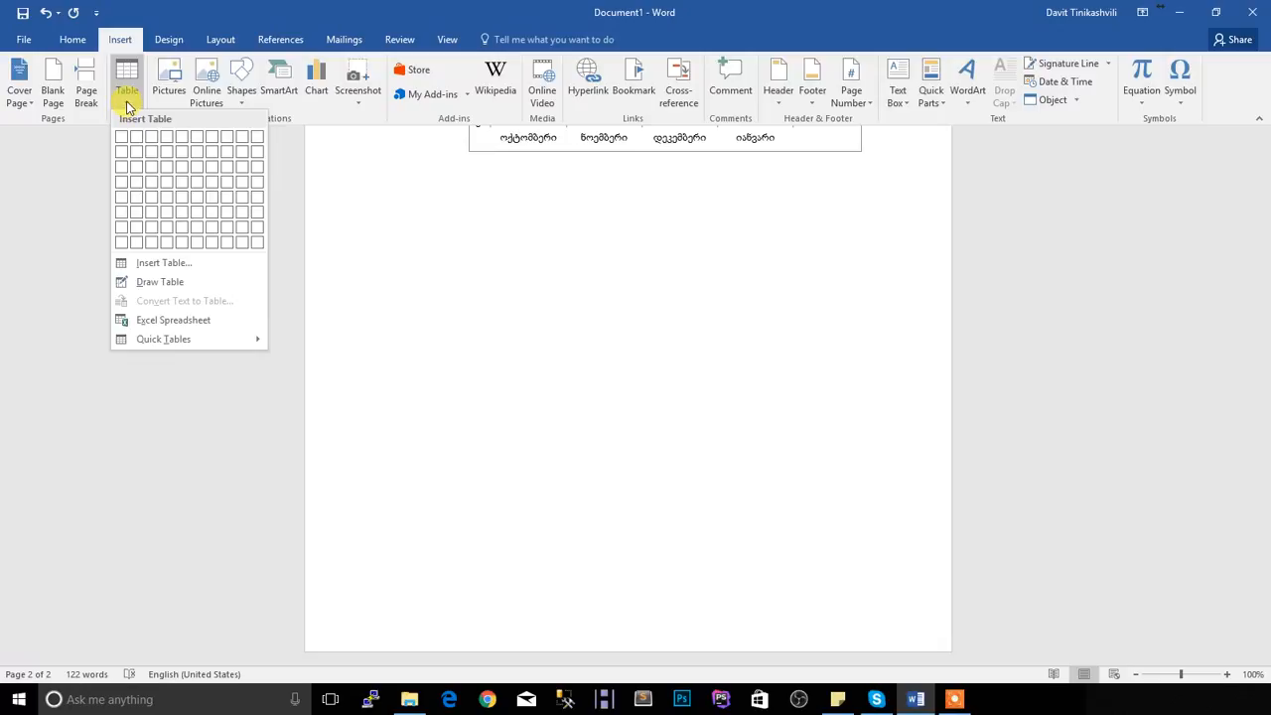
{"action": "left_click", "coordinate": [172, 185]}
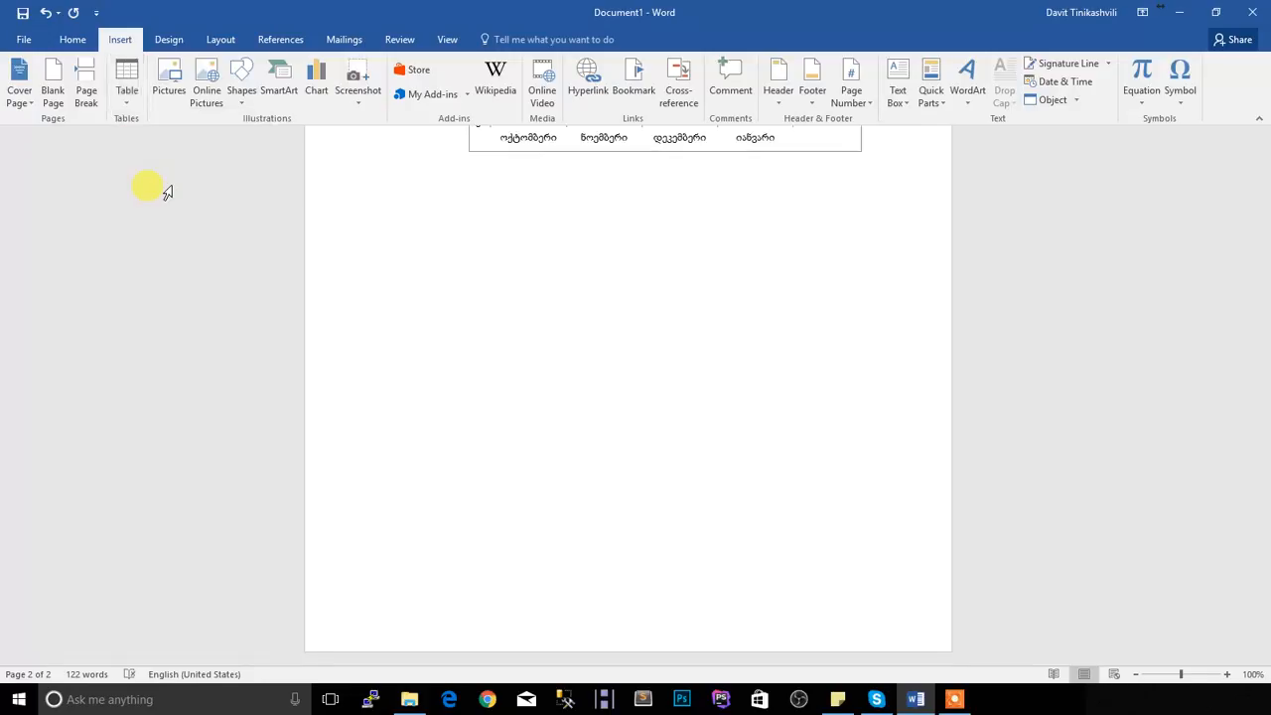
Fill the table's first column in Georgian with the header "სტუდენტი" and the rows "სტუდენტი 1" and "სტუდენტი 2", leaving the last row empty
{"action": "scroll", "coordinate": [524, 221], "scroll_direction": "up", "scroll_amount": 5}
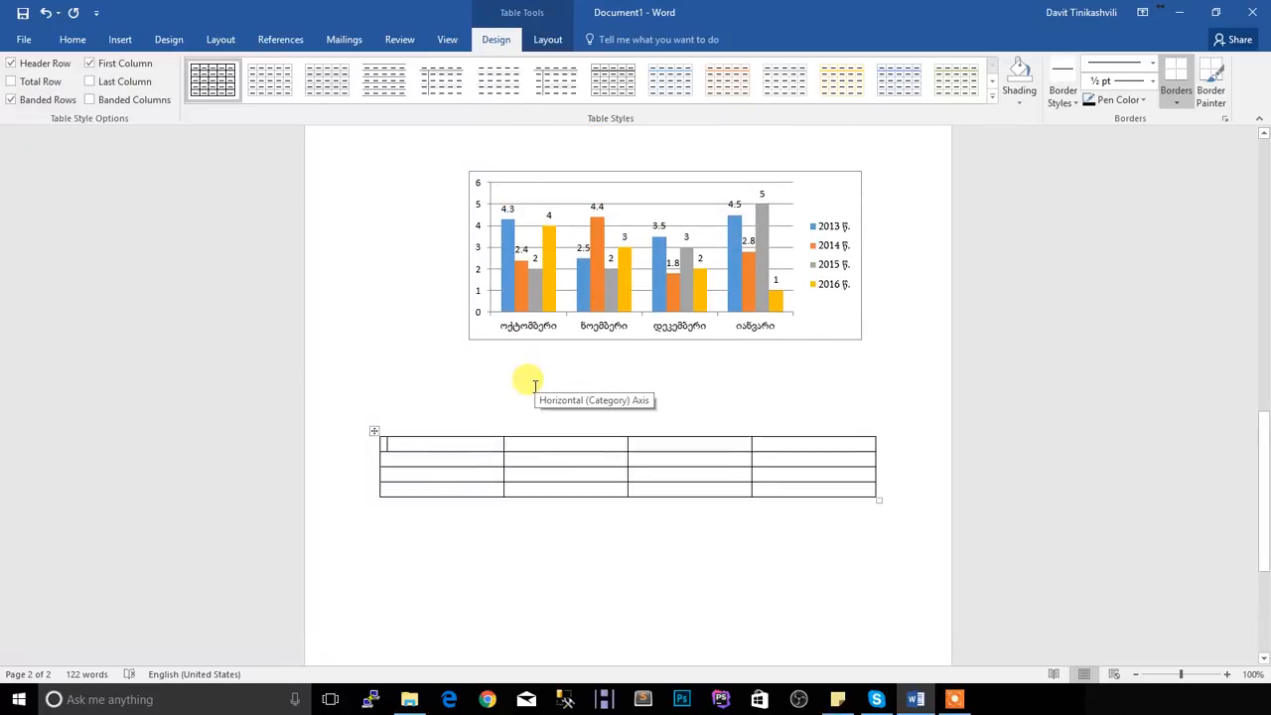
{"action": "key", "text": "alt+shift"}
{"action": "type", "text": "სტუდენტი"}
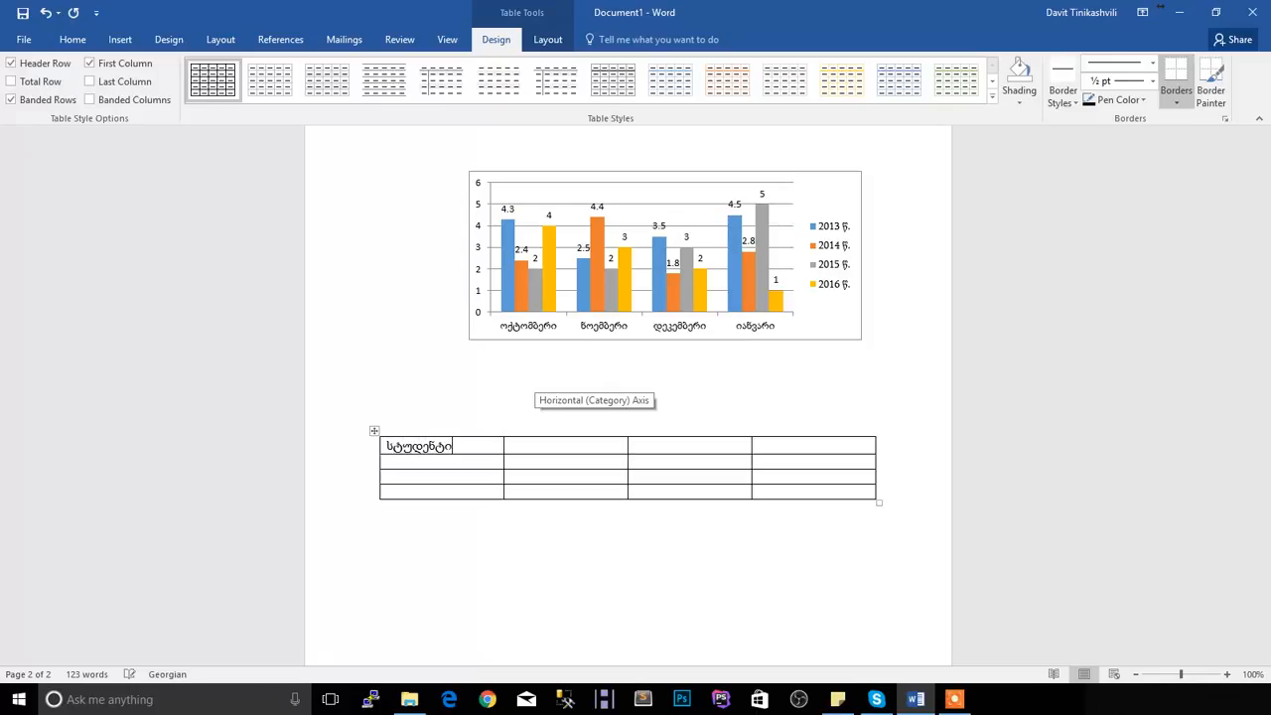
{"action": "key", "text": "Down"}
{"action": "type", "text": "სტუდენტი 1"}
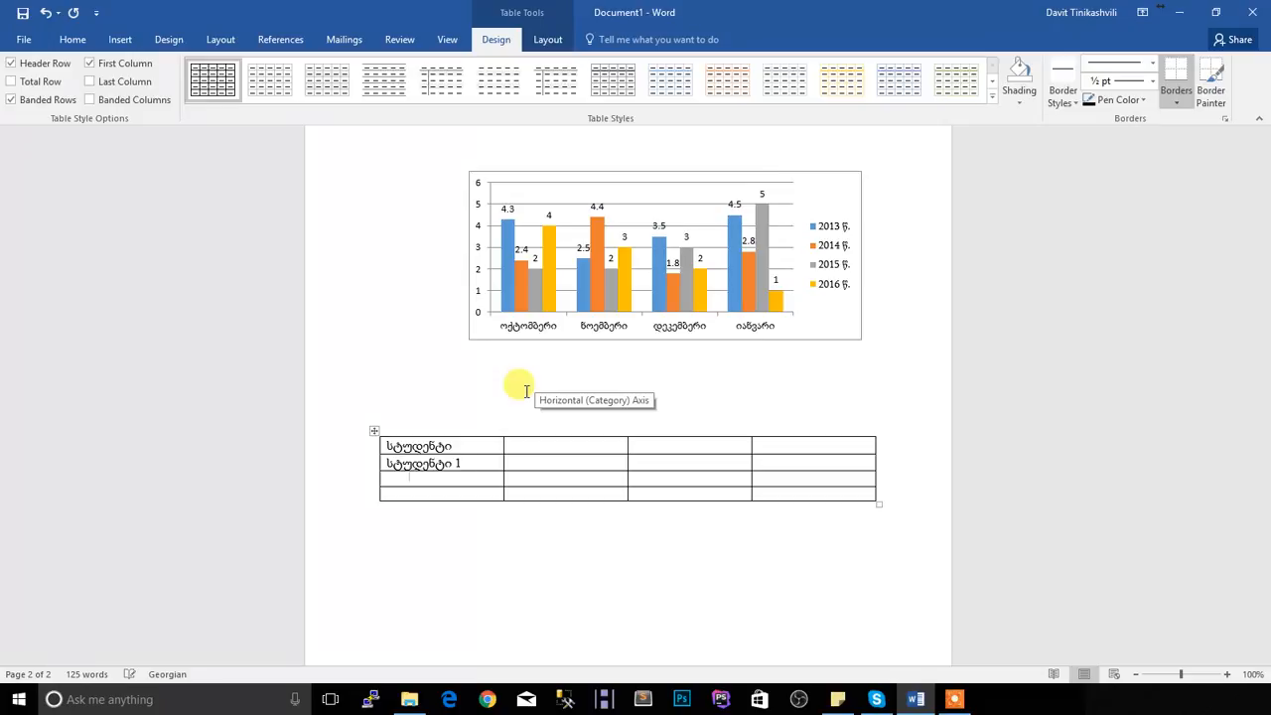
{"action": "key", "text": "Down"}
{"action": "type", "text": "სტუდენ"}
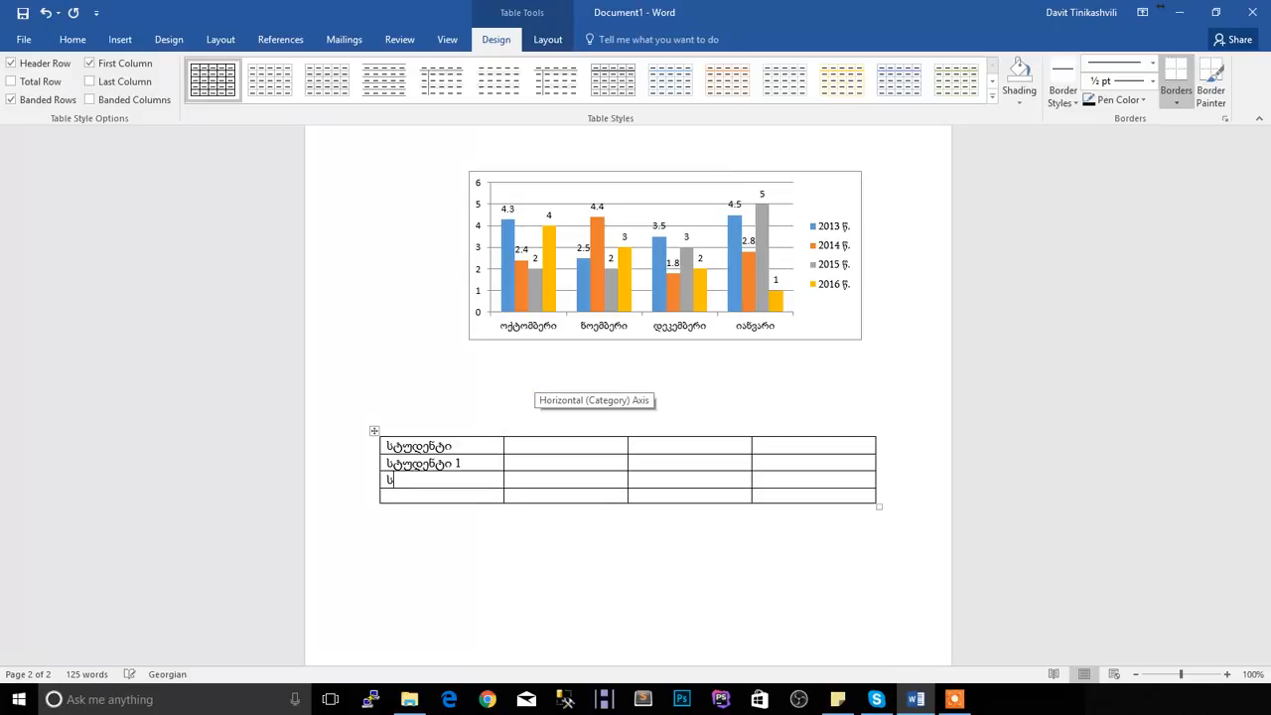
{"action": "type", "text": "ტი 2სტუდენტ"}
{"action": "key", "text": "BackSpace"}
{"action": "key", "text": "BackSpace"}
{"action": "key", "text": "BackSpace"}
{"action": "key", "text": "BackSpace"}
{"action": "key", "text": "BackSpace"}
{"action": "key", "text": "BackSpace"}
{"action": "key", "text": "BackSpace"}
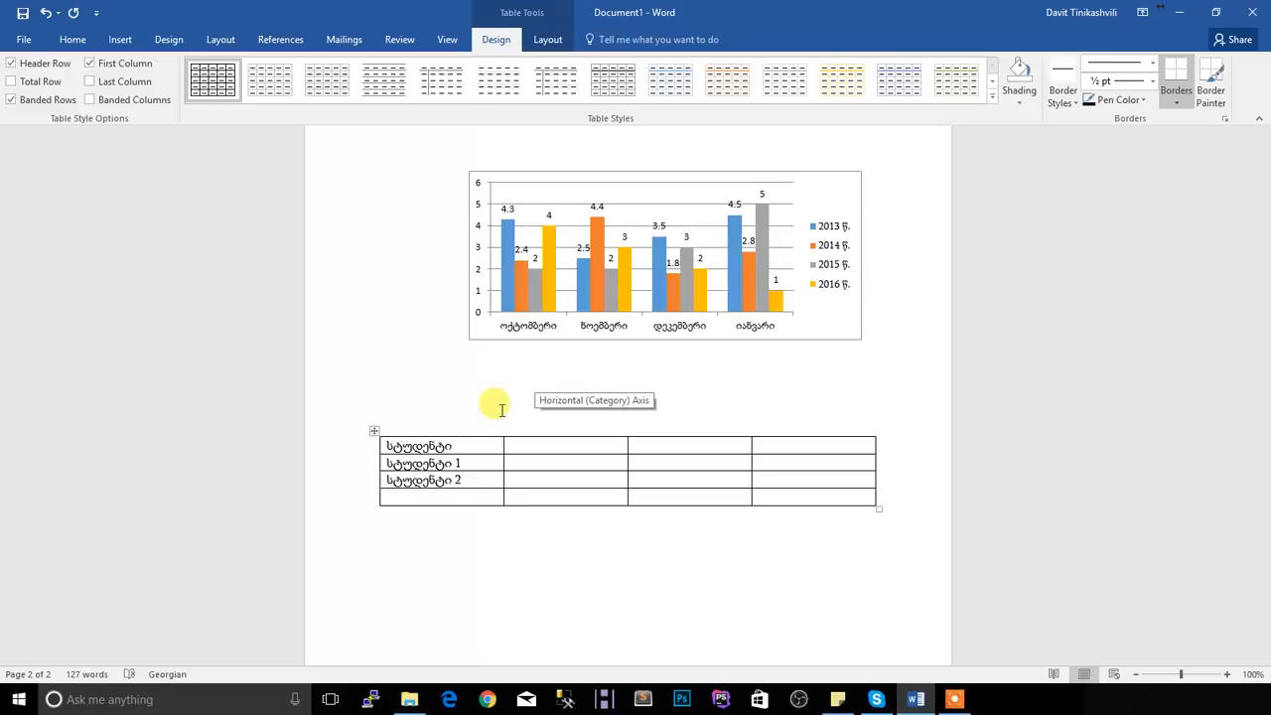
Enter the headers "საგანი 1" and "საგანი 2" in the second and third columns of the table's header row
{"action": "left_click", "coordinate": [555, 443]}
{"action": "type", "text": "საგანი 1"}
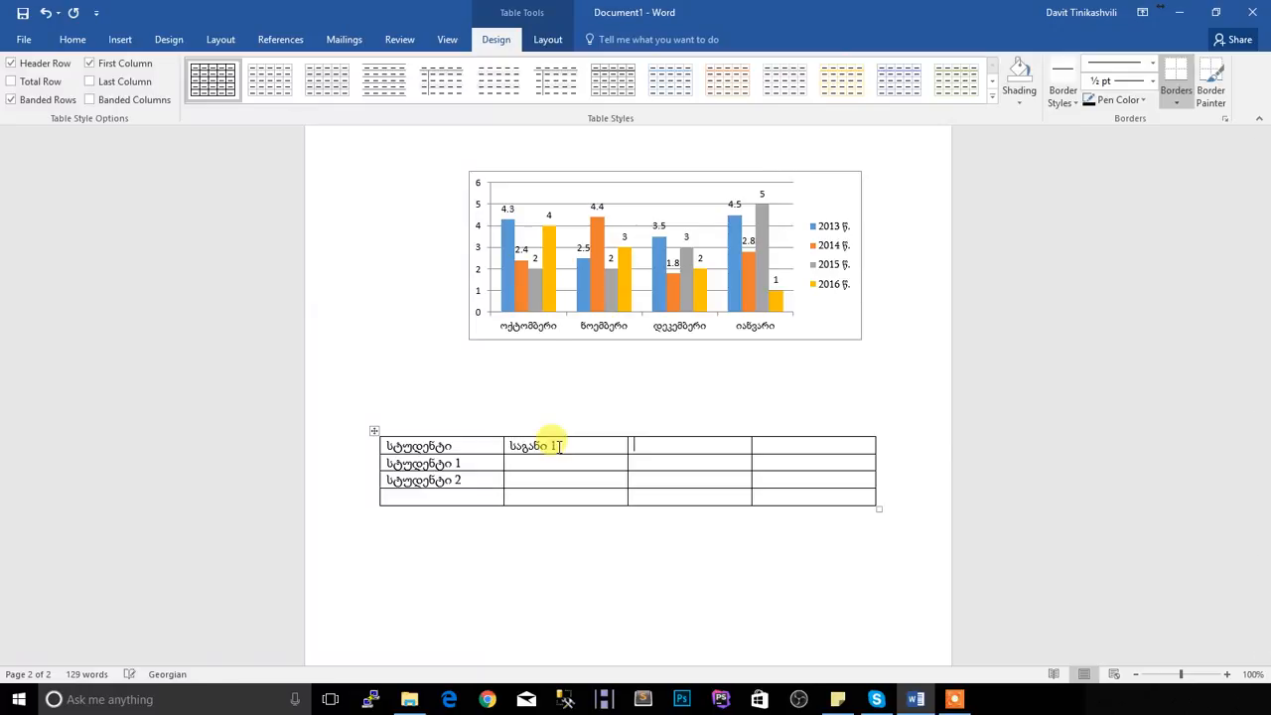
{"action": "key", "text": "Tab"}
{"action": "type", "text": "საგანი 2"}
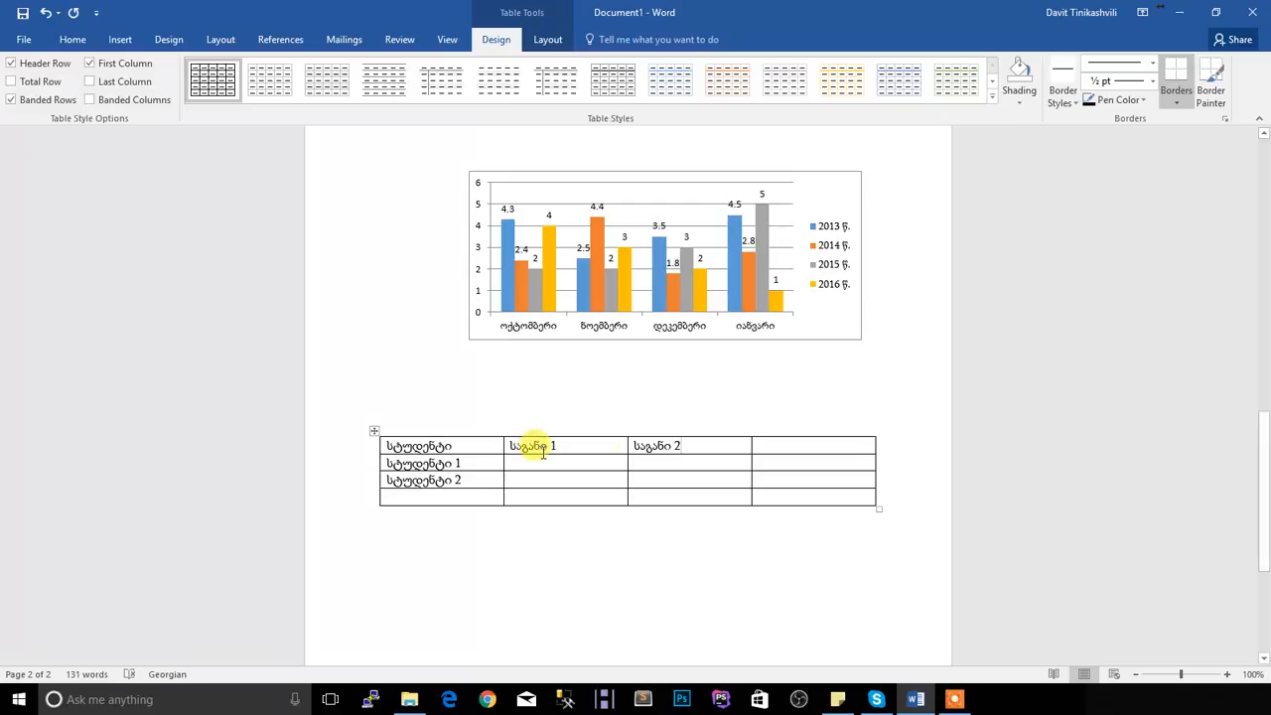
{"action": "left_click", "coordinate": [686, 462]}
{"action": "key", "text": "alt+shift"}
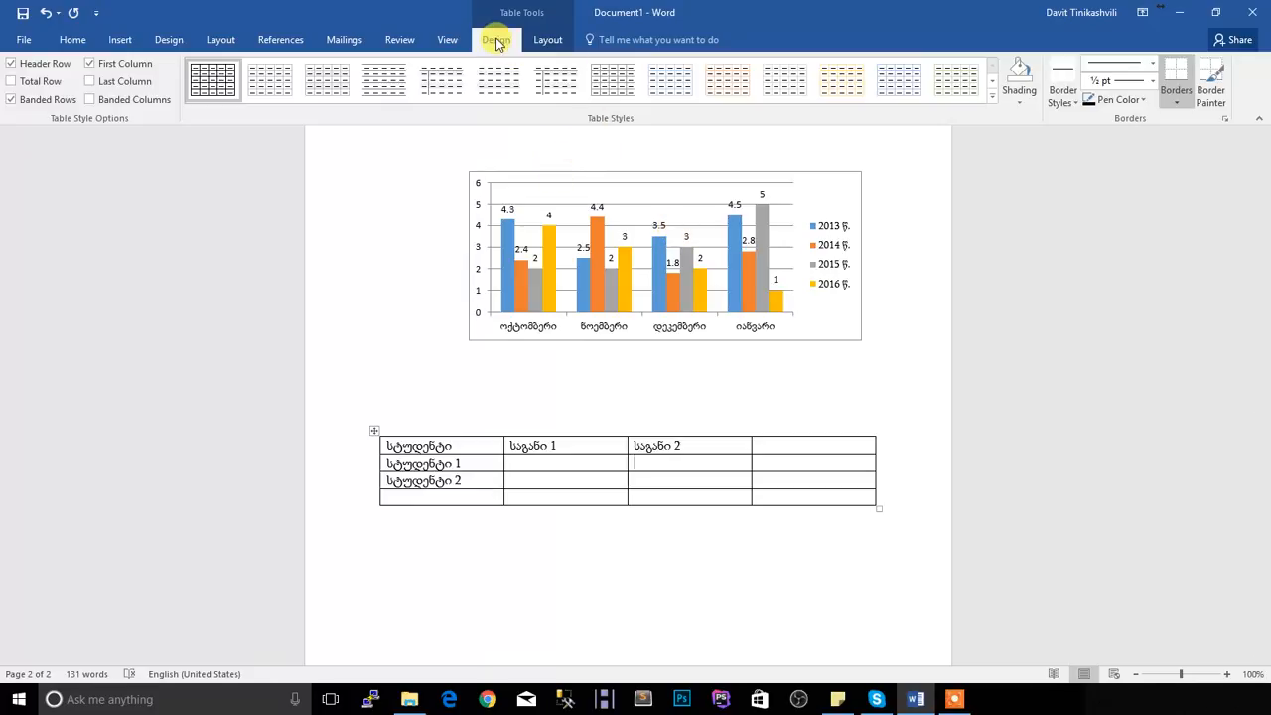
Try the first Grid Tables style on the table and replace it with the black List Tables style with grey banded rows
{"action": "left_click", "coordinate": [993, 96]}
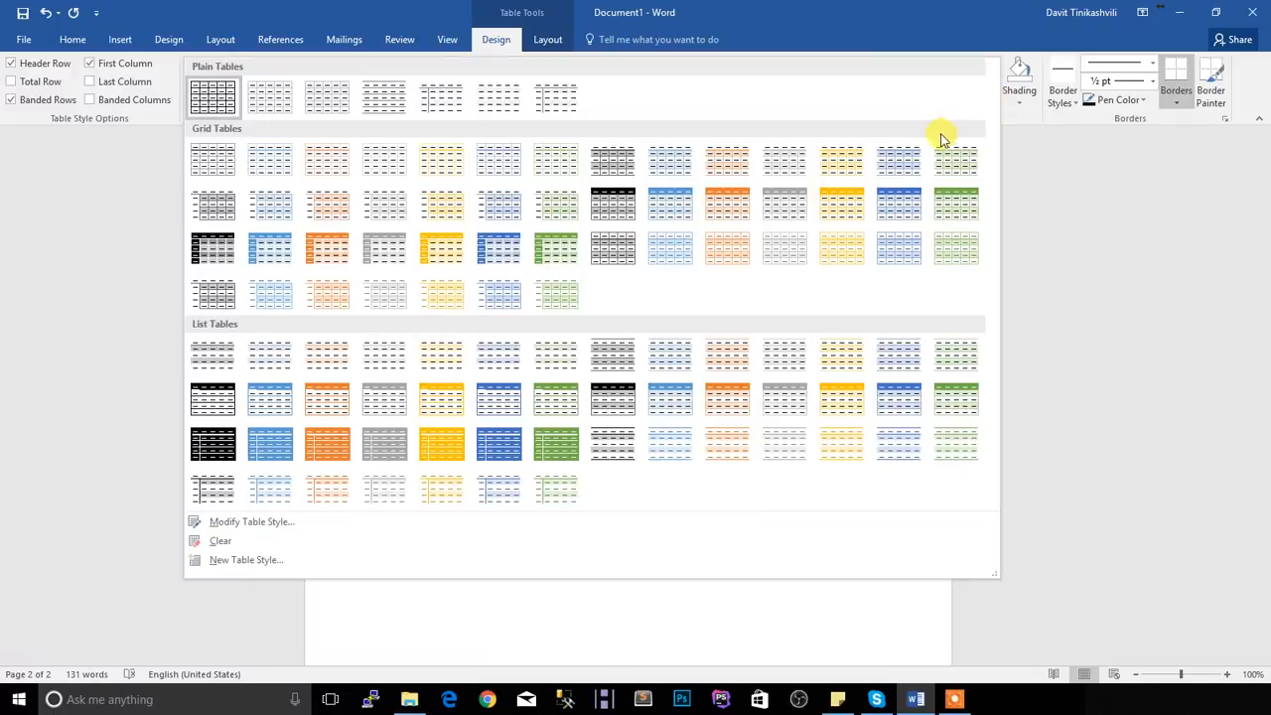
{"action": "left_click", "coordinate": [223, 154]}
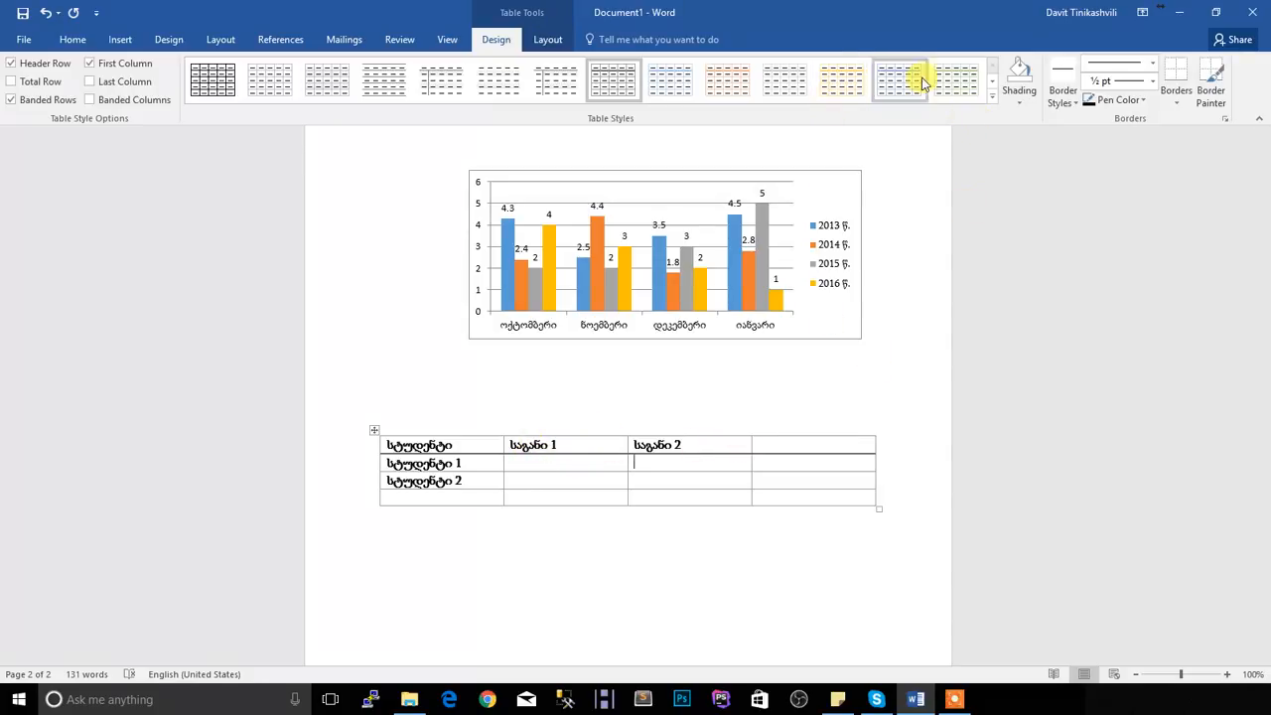
{"action": "left_click", "coordinate": [991, 98]}
{"action": "left_click", "coordinate": [598, 355]}
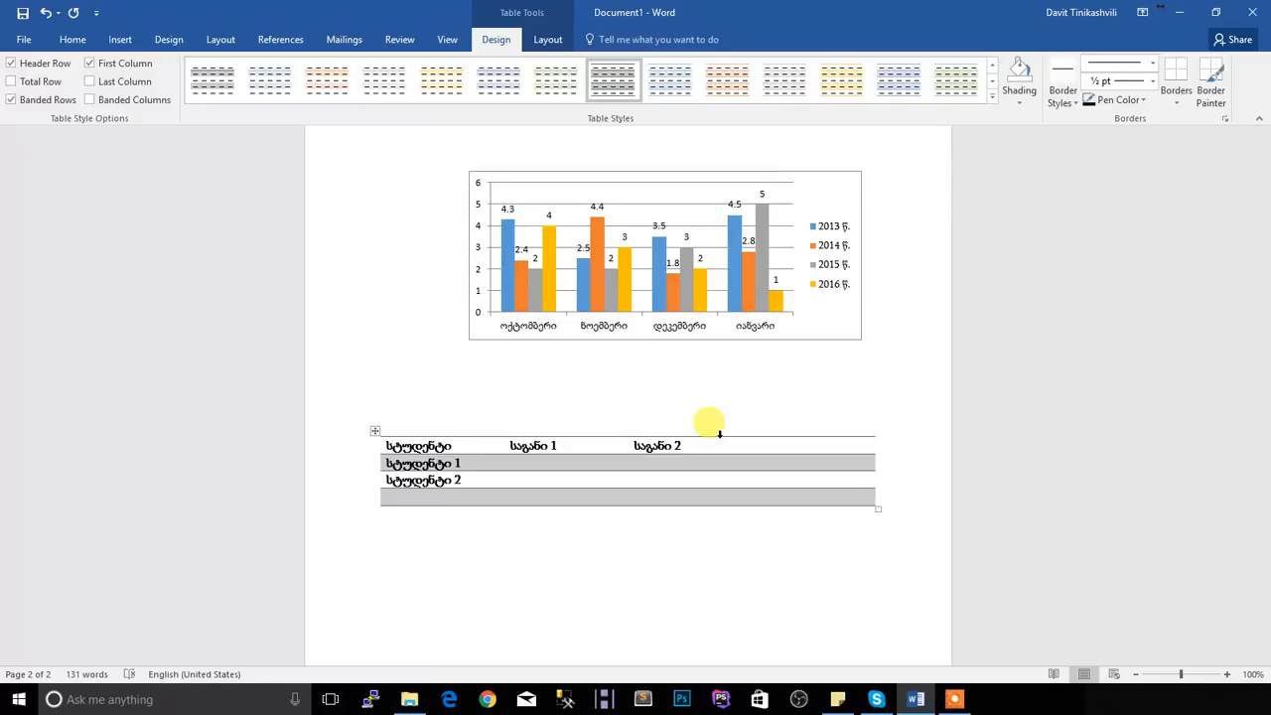
Enter the scores 58 for საგანი 1 and 78.8 for საგანი 2 in the სტუდენტი 1 row
{"action": "type", "text": "58"}
{"action": "key", "text": "Tab"}
{"action": "type", "text": "78."}
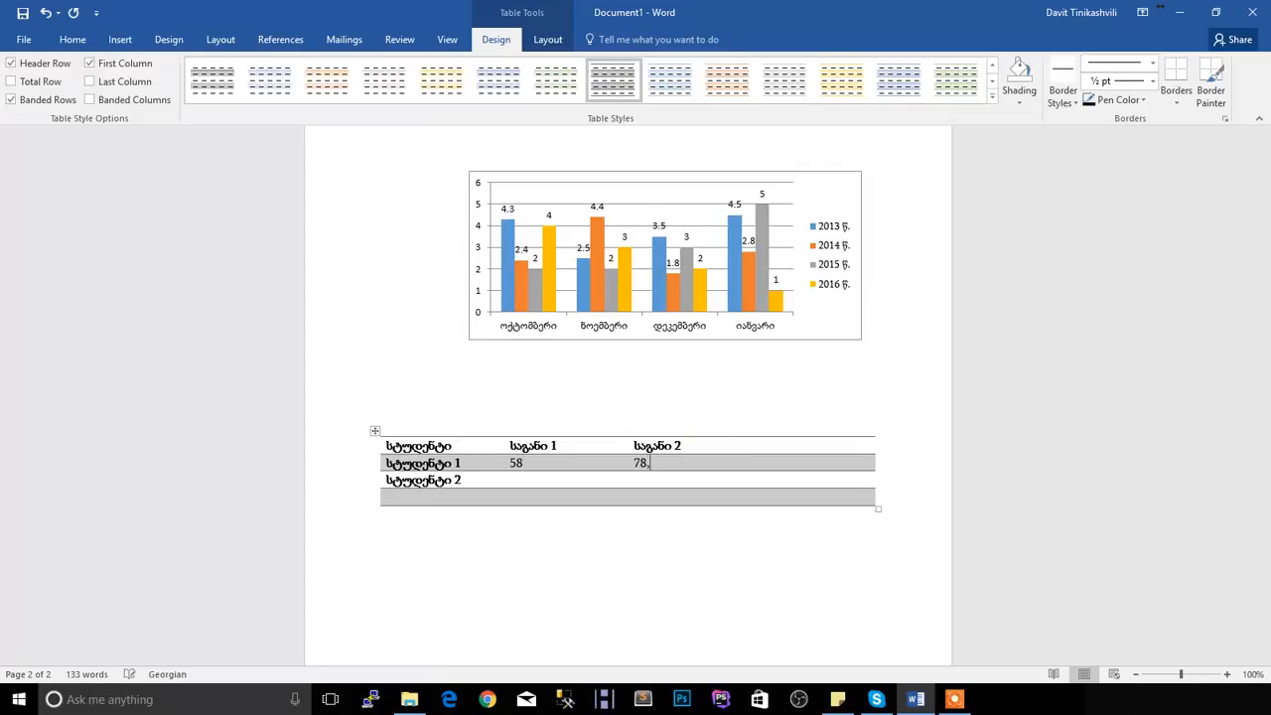
{"action": "key", "text": "alt+shift"}
{"action": "key", "text": "BackSpace"}
{"action": "type", "text": ".8"}
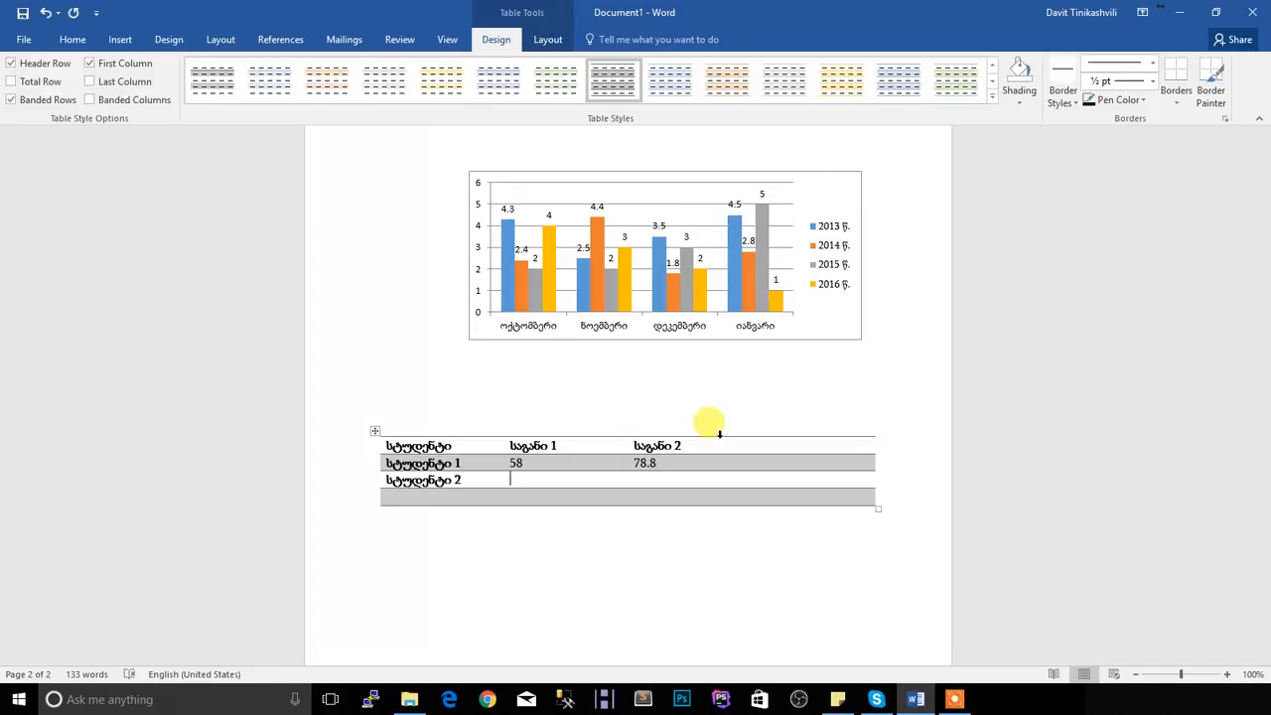
Enter the scores 78 for საგანი 1 and 87.6 for საგანი 2 in the სტუდენტი 2 row
{"action": "type", "text": "78"}
{"action": "key", "text": "Tab"}
{"action": "type", "text": "87.6"}
{"action": "key", "text": "Tab"}
Enter the Georgian header "ჯამი" in the fourth column of the table's header row
{"action": "left_click", "coordinate": [772, 444]}
{"action": "key", "text": "alt+shift"}
{"action": "type", "text": "ჯამი"}
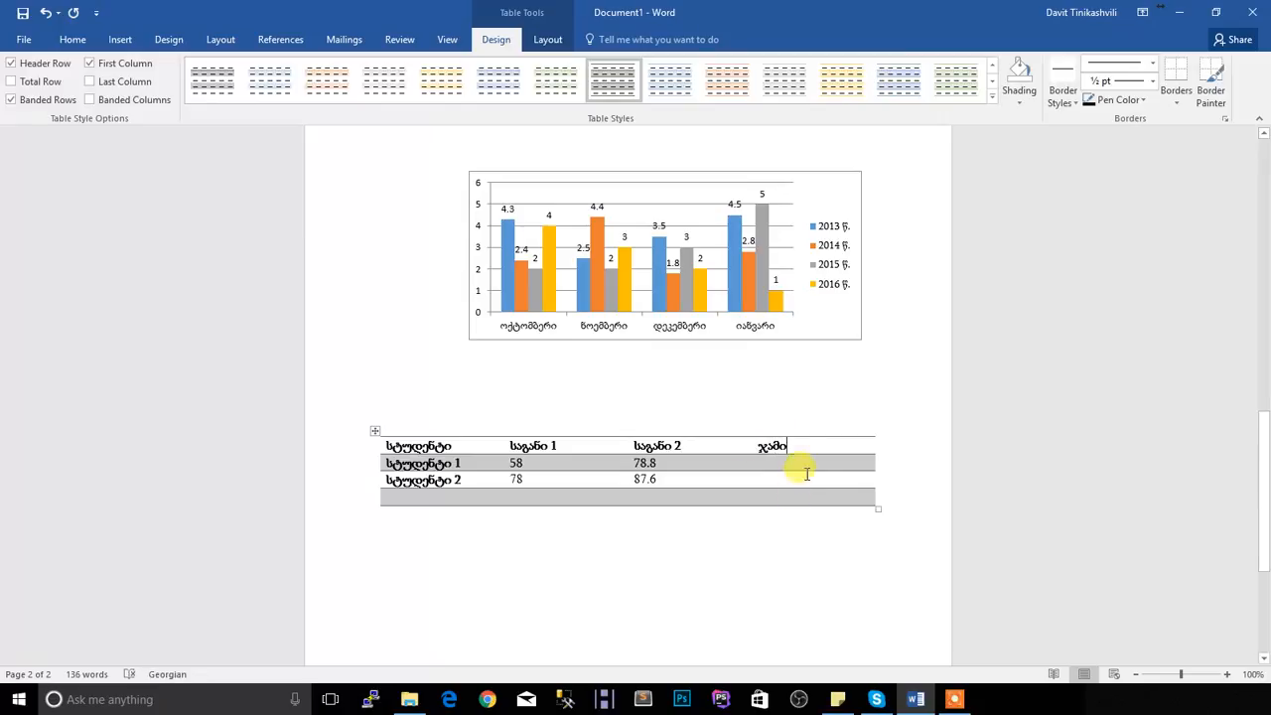
Insert the formula =SUM(LEFT) in the ჯამი cell of the სტუდენტი 1 row, leaving the number format blank
{"action": "left_click", "coordinate": [804, 463]}
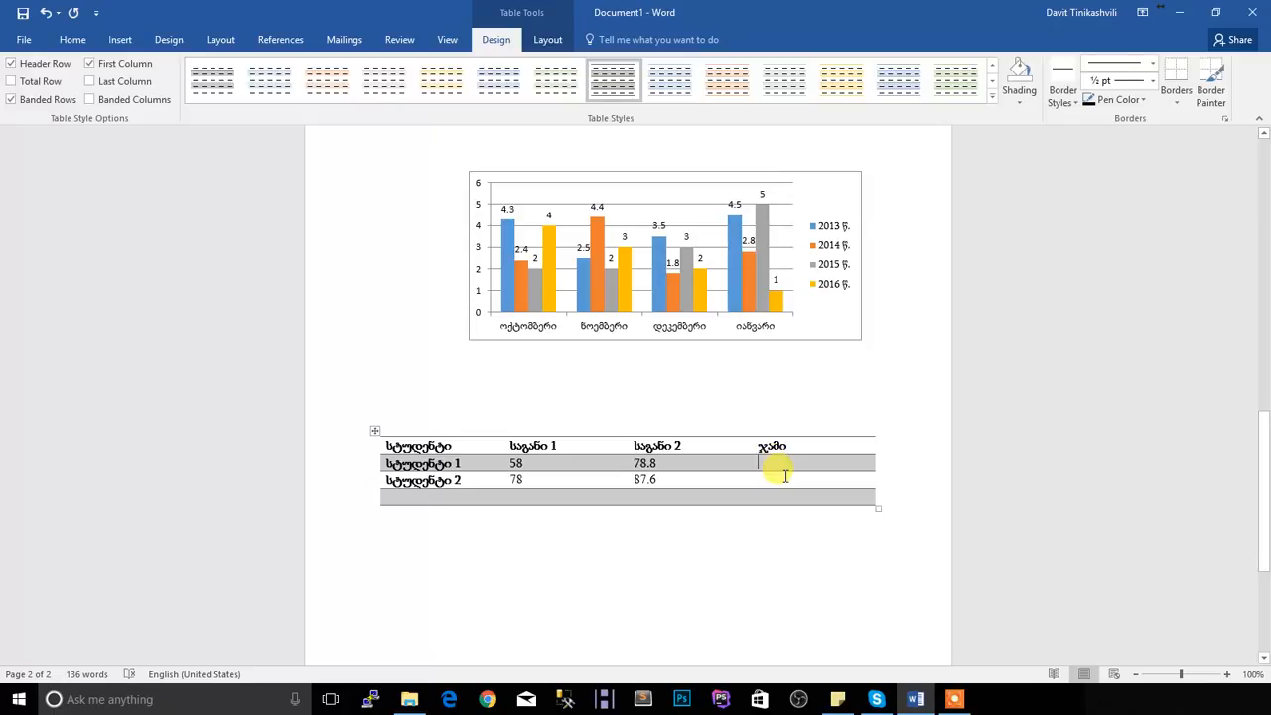
{"action": "left_click", "coordinate": [549, 41]}
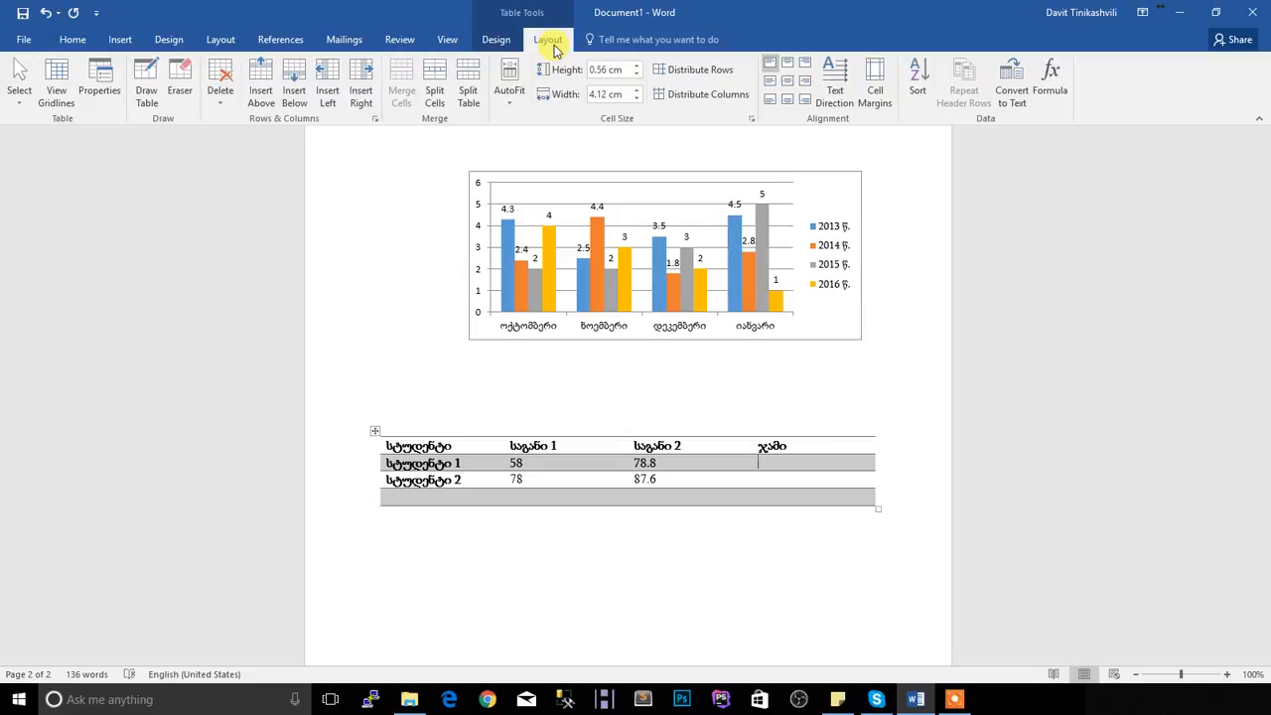
{"action": "left_click", "coordinate": [1051, 84]}
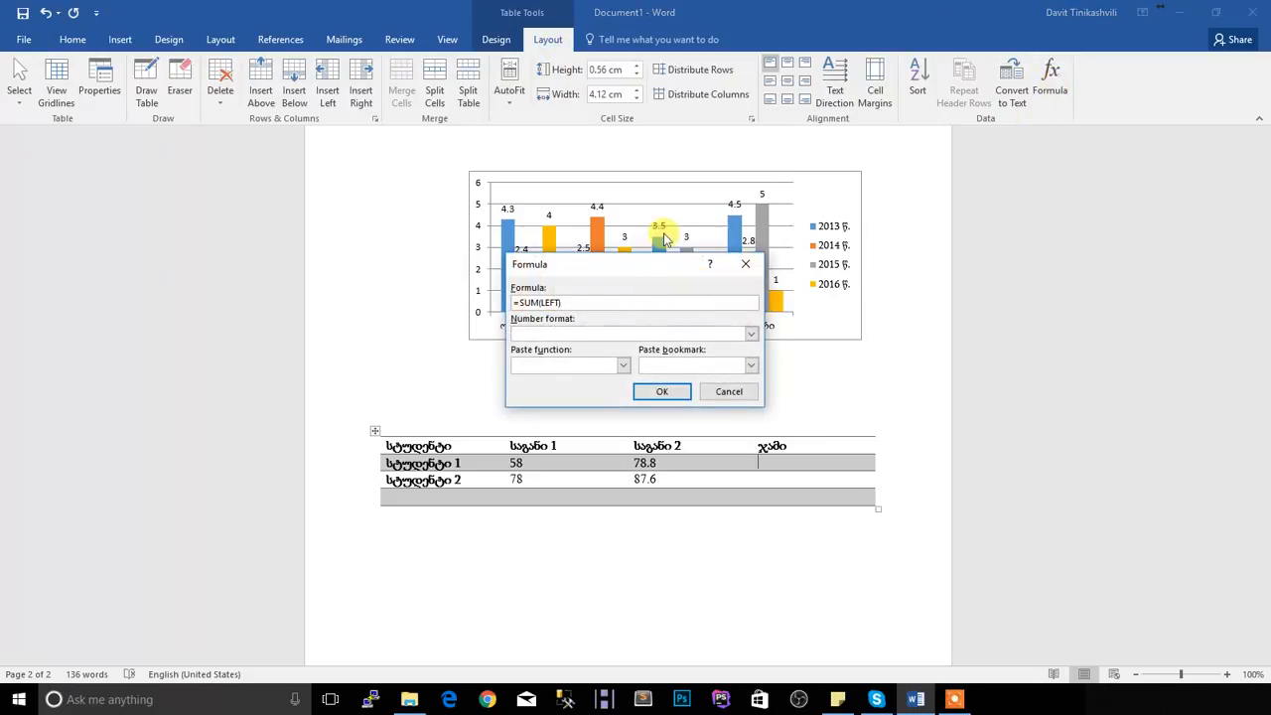
{"action": "left_click_drag", "start_coordinate": [621, 263], "coordinate": [587, 227]}
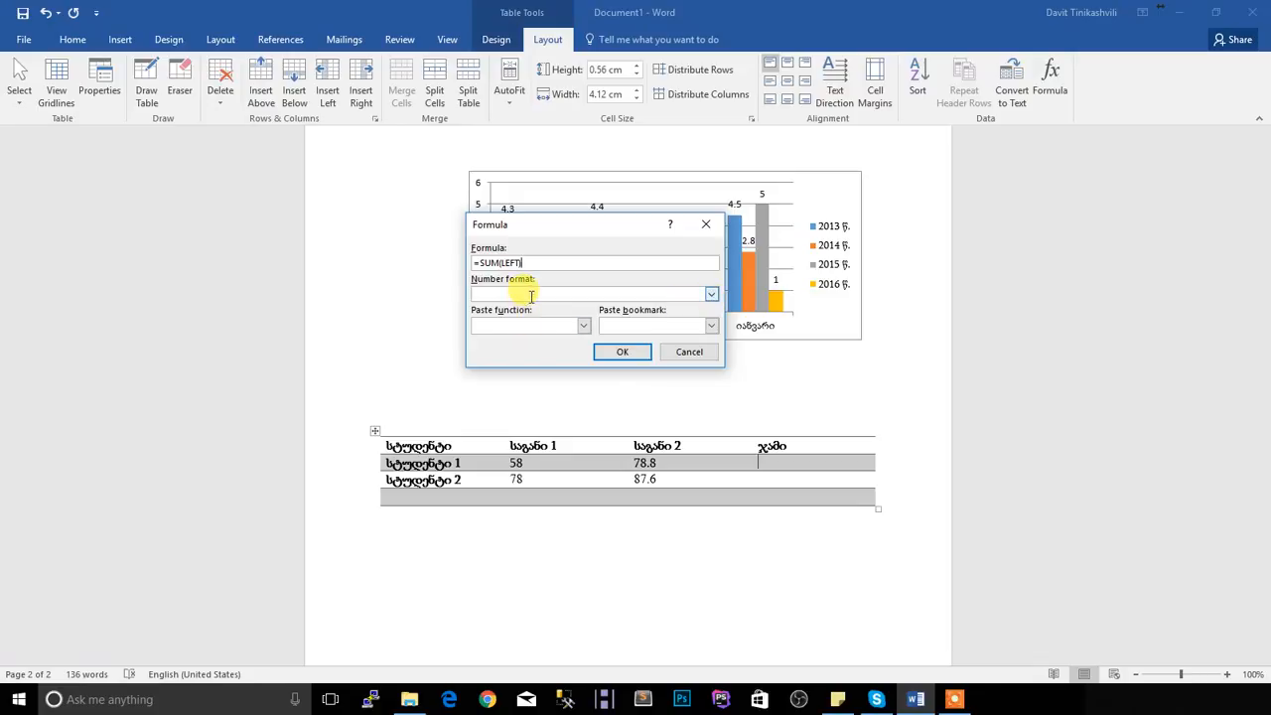
{"action": "left_click", "coordinate": [711, 295]}
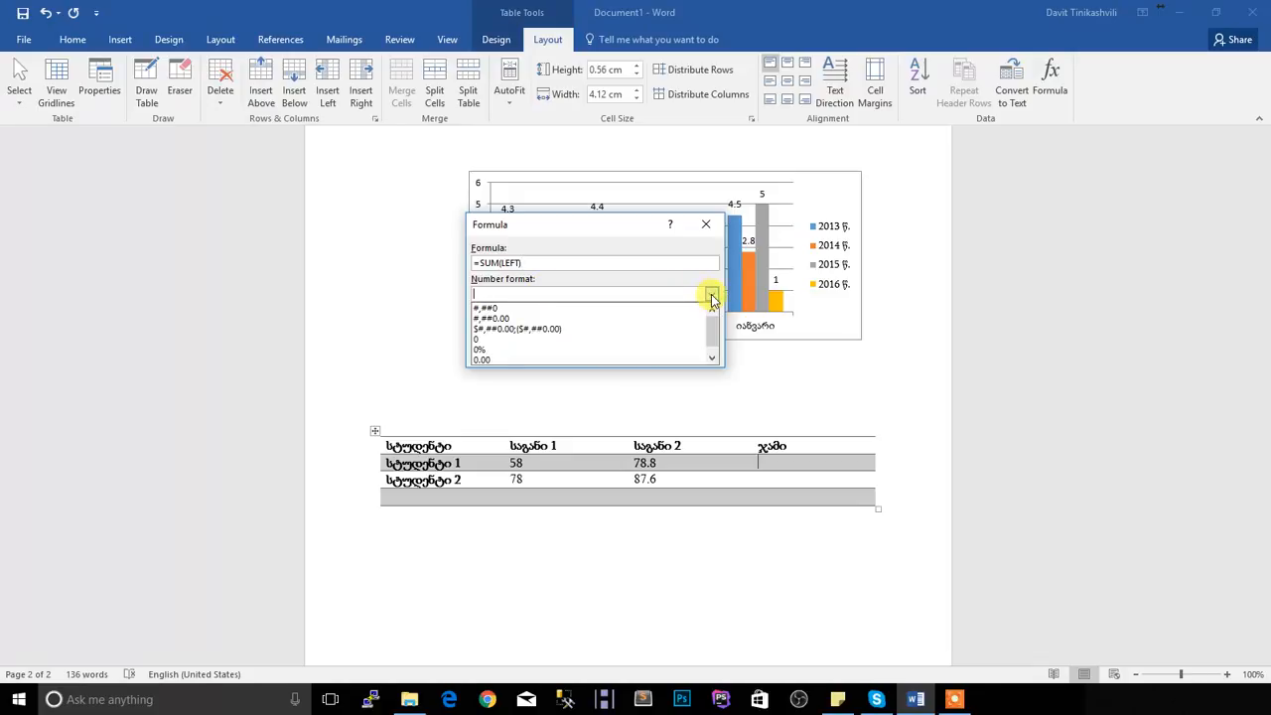
{"action": "left_click_drag", "start_coordinate": [715, 336], "coordinate": [716, 325]}
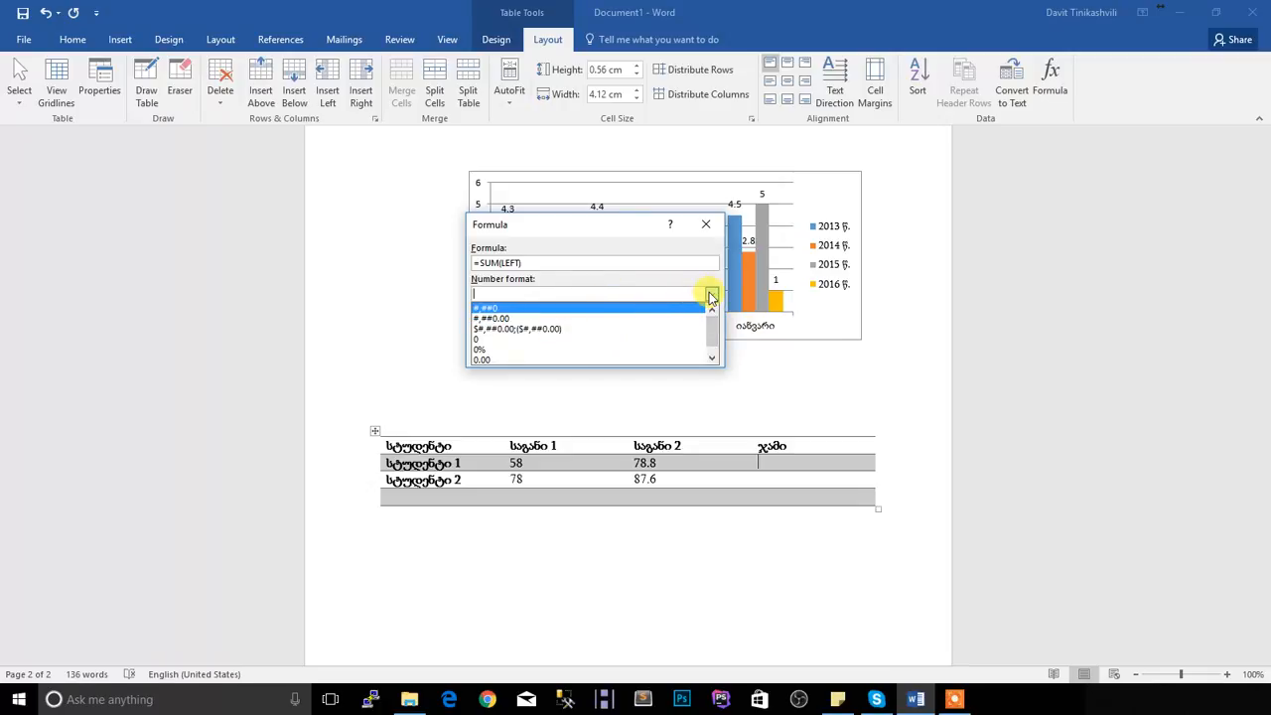
{"action": "left_click", "coordinate": [711, 295]}
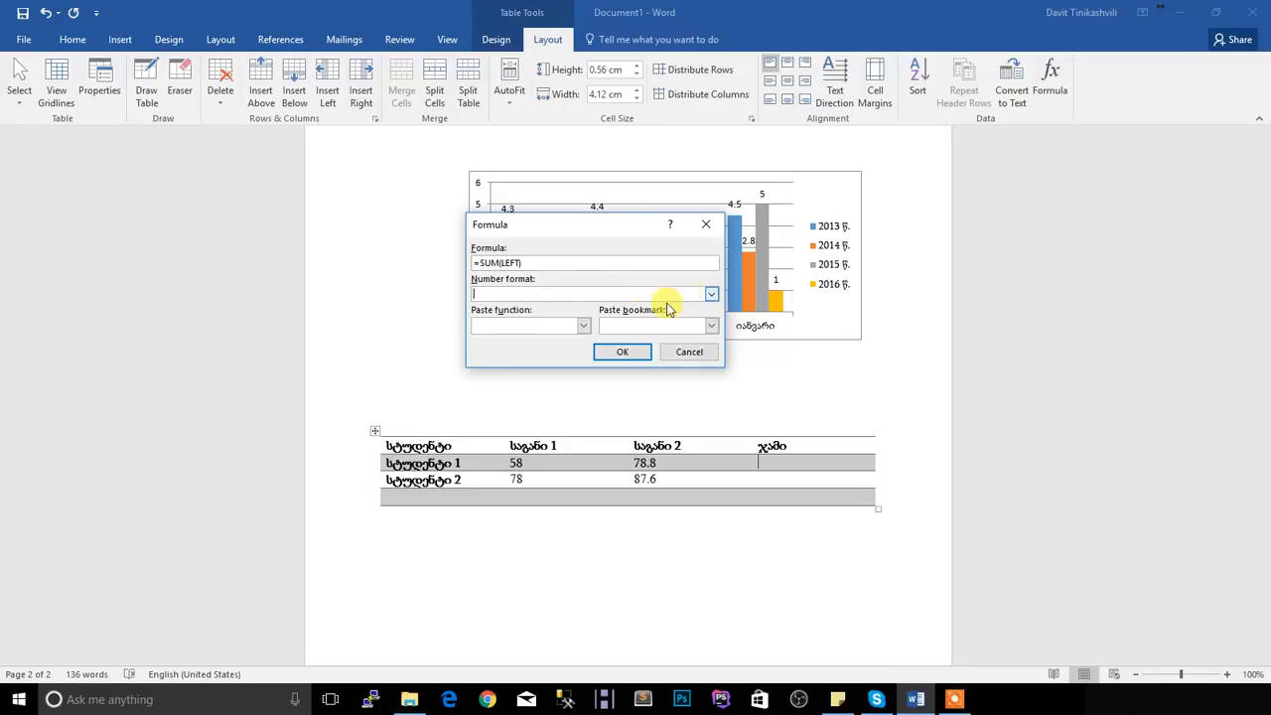
{"action": "left_click", "coordinate": [622, 354]}
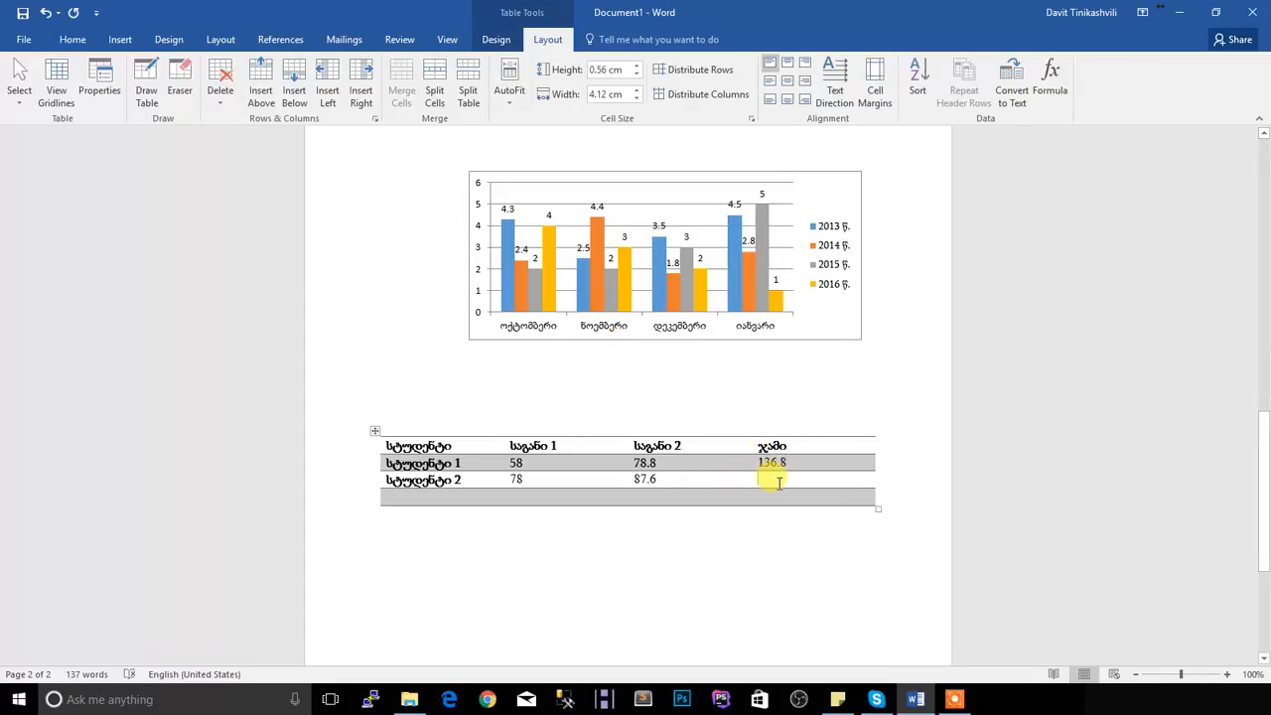
Insert a formula in the ჯამი cell of the სტუდენტი 2 row, changing its argument to read =SUM(LEFT)
{"action": "left_click", "coordinate": [1049, 83]}
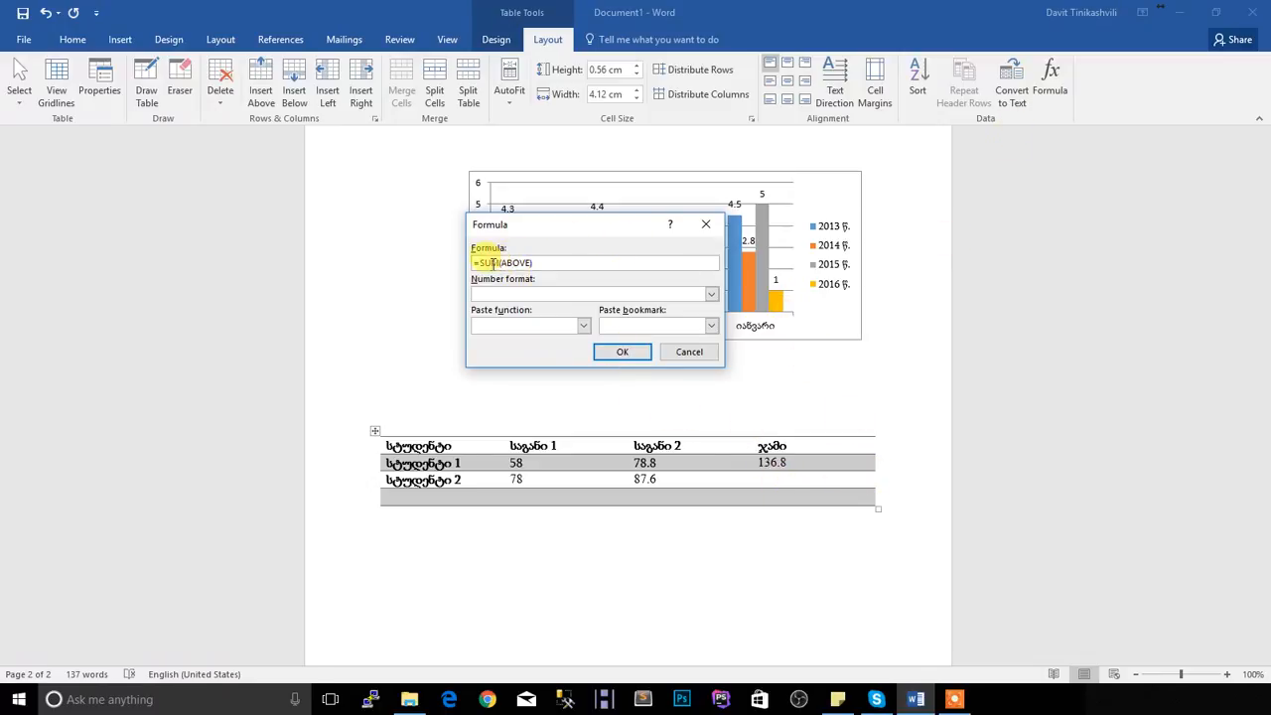
{"action": "left_click_drag", "start_coordinate": [503, 262], "coordinate": [526, 256]}
{"action": "key", "text": "BackSpace"}
{"action": "type", "text": "ბ"}
{"action": "type", "text": "LEFT"}
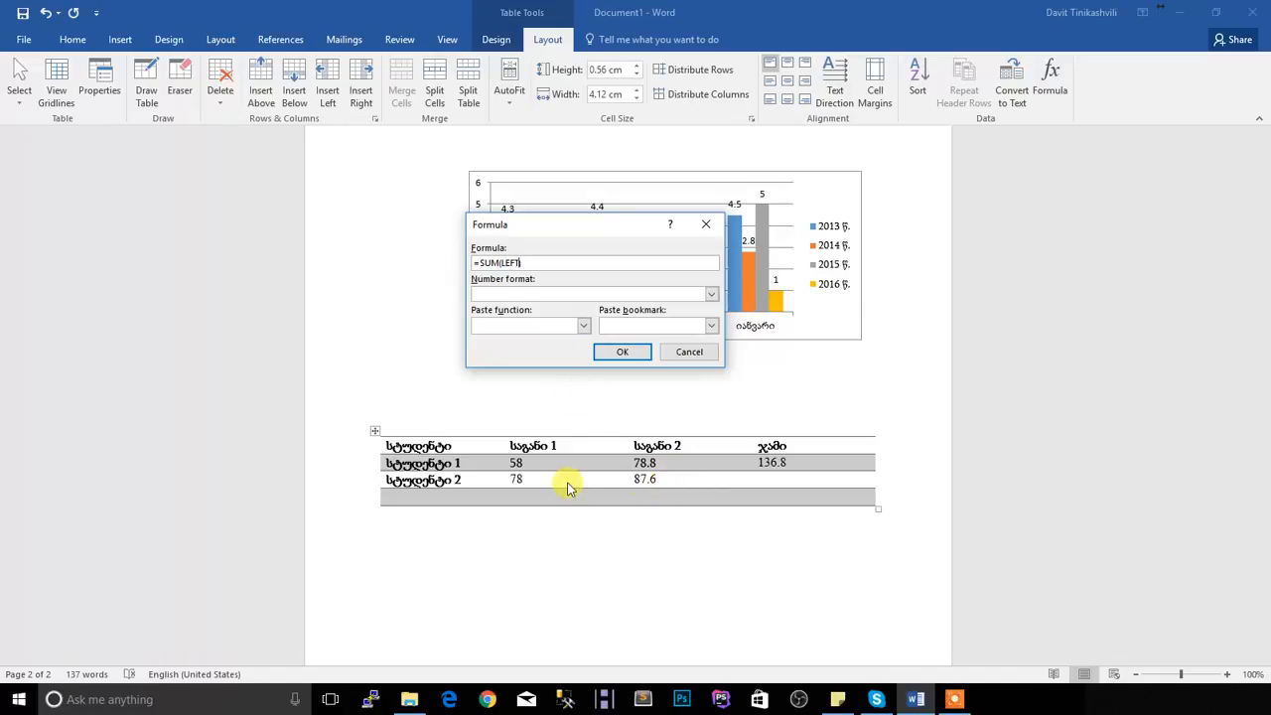
{"action": "left_click", "coordinate": [620, 356]}
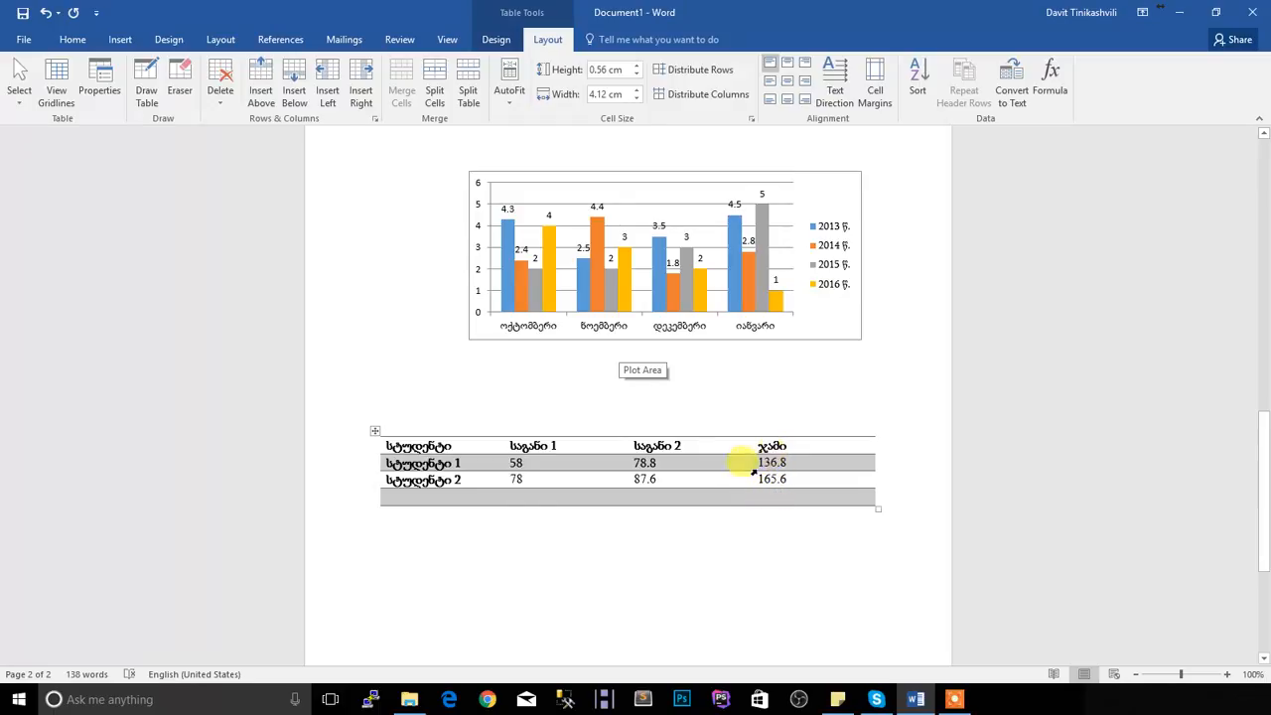
Label the table's last row "სულ" in Georgian in its first column
{"action": "left_click", "coordinate": [445, 497]}
{"action": "type", "text": "sul"}
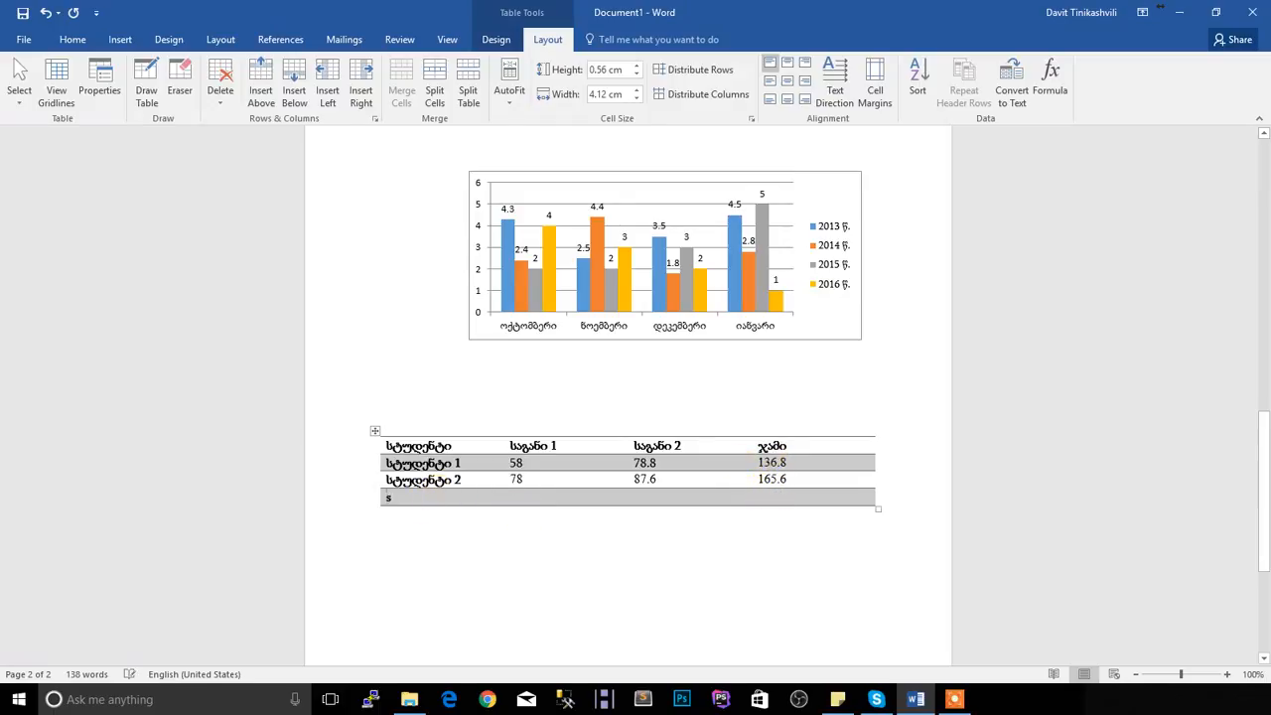
{"action": "key", "text": "BackSpace"}
{"action": "key", "text": "BackSpace"}
{"action": "key", "text": "alt+shift"}
{"action": "type", "text": "სულ"}
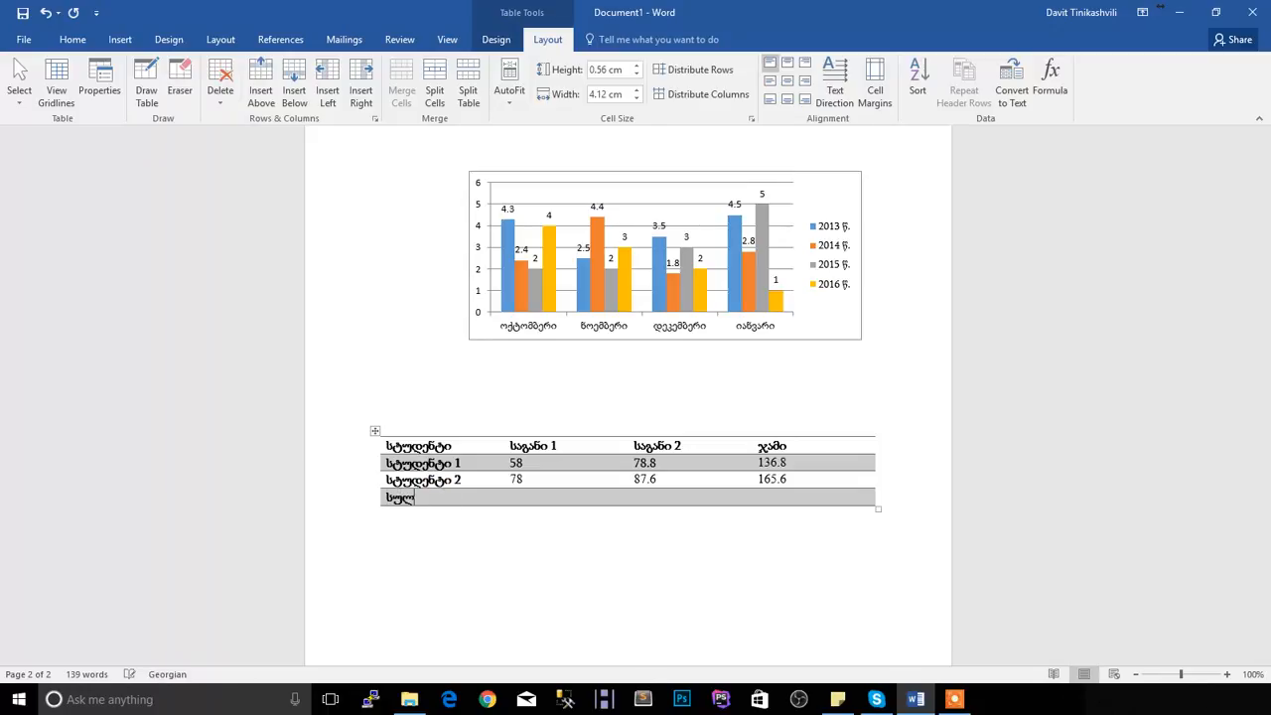
Insert the formula =SUM(ABOVE) in the ჯამი cell of the სულ row
{"action": "left_click", "coordinate": [789, 495]}
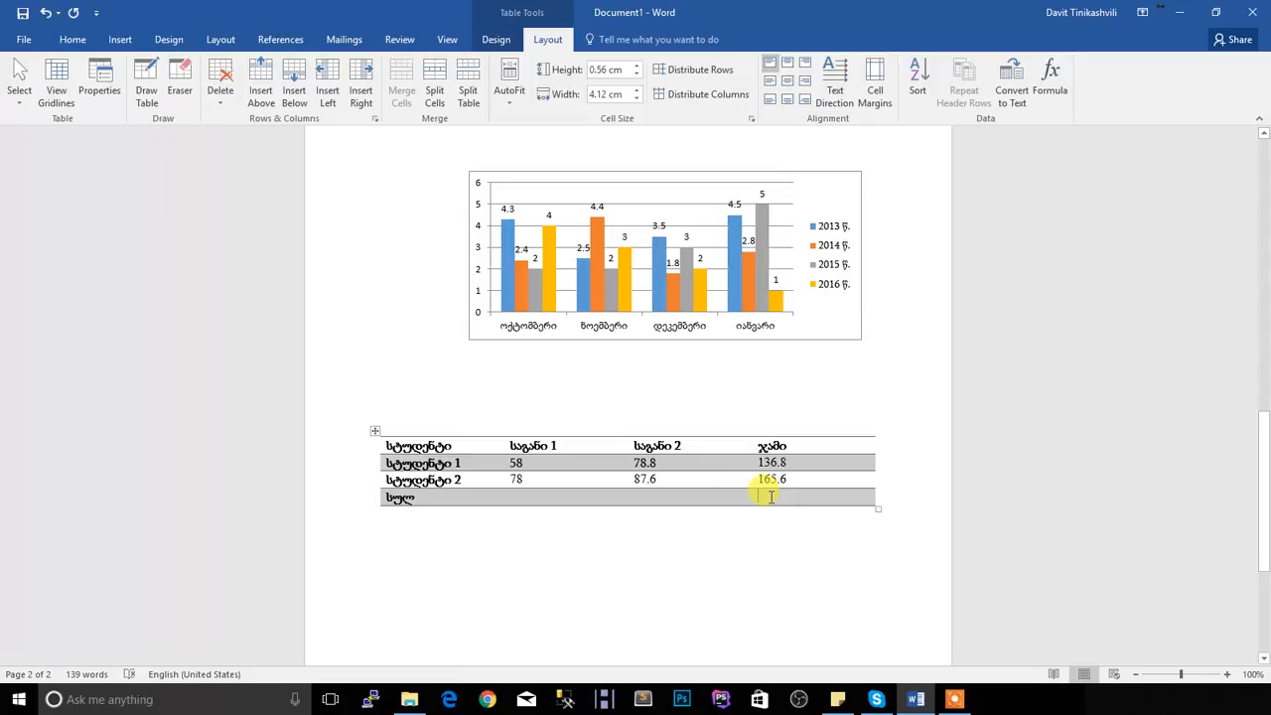
{"action": "left_click", "coordinate": [1050, 91]}
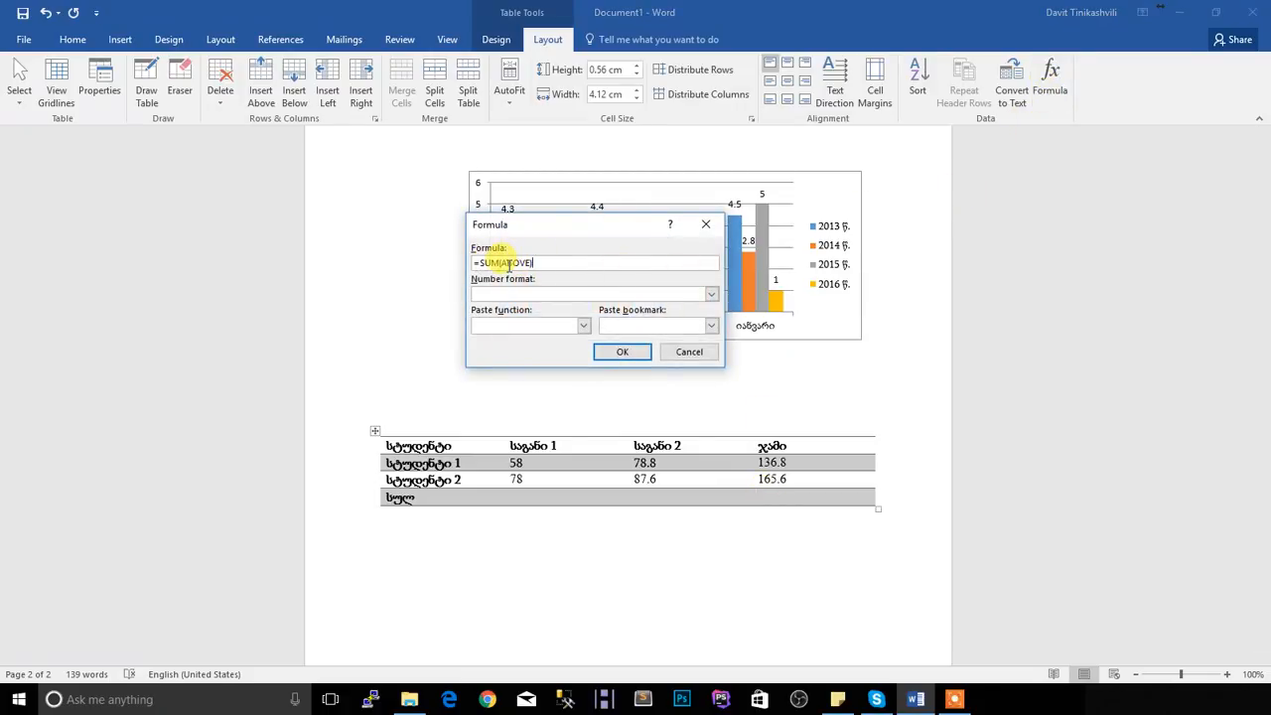
{"action": "left_click", "coordinate": [617, 351]}
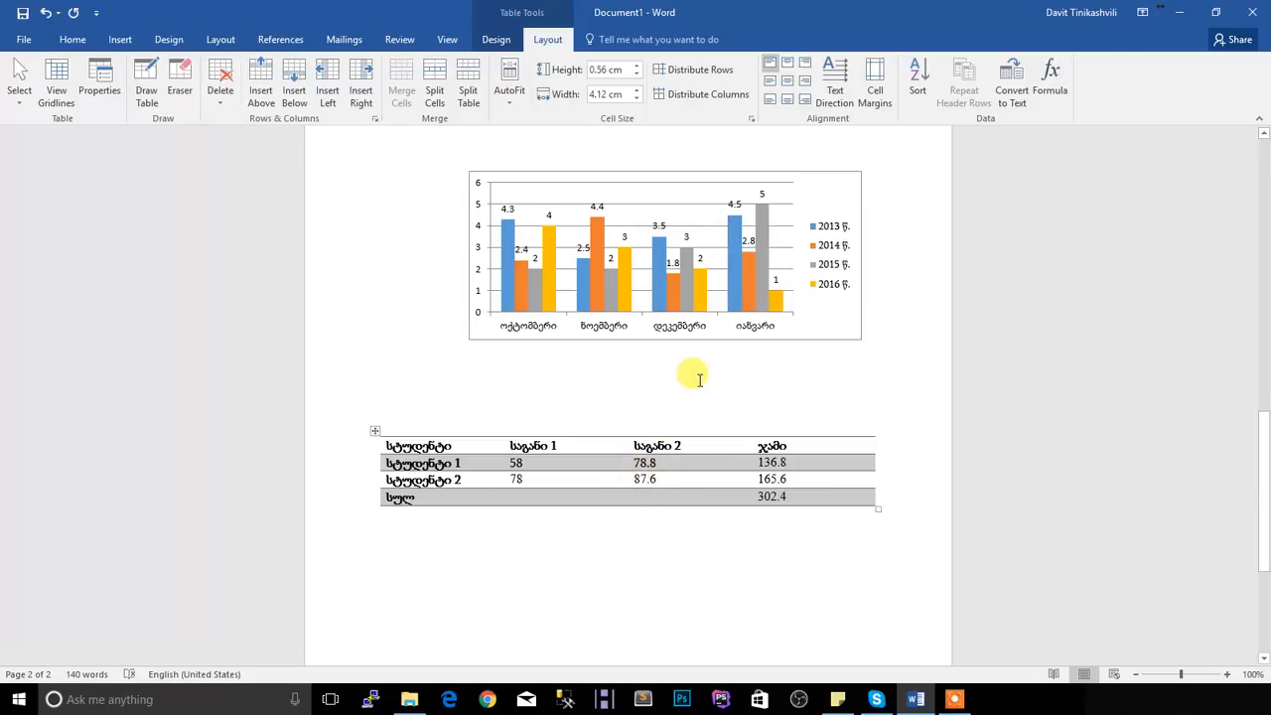
Insert the formula =AVERAGE(ABOVE) in the საგანი 2 cell of the სულ row
{"action": "left_click", "coordinate": [1055, 90]}
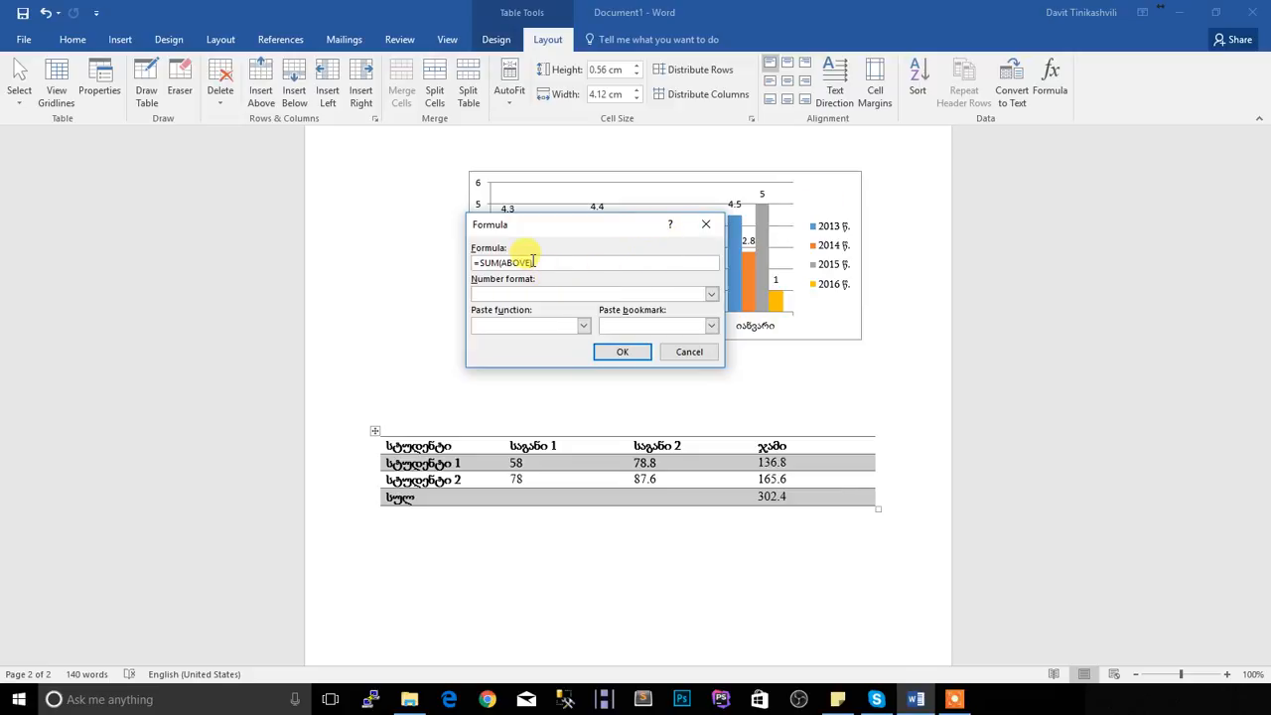
{"action": "left_click_drag", "start_coordinate": [533, 262], "coordinate": [481, 263]}
{"action": "key", "text": "BackSpace"}
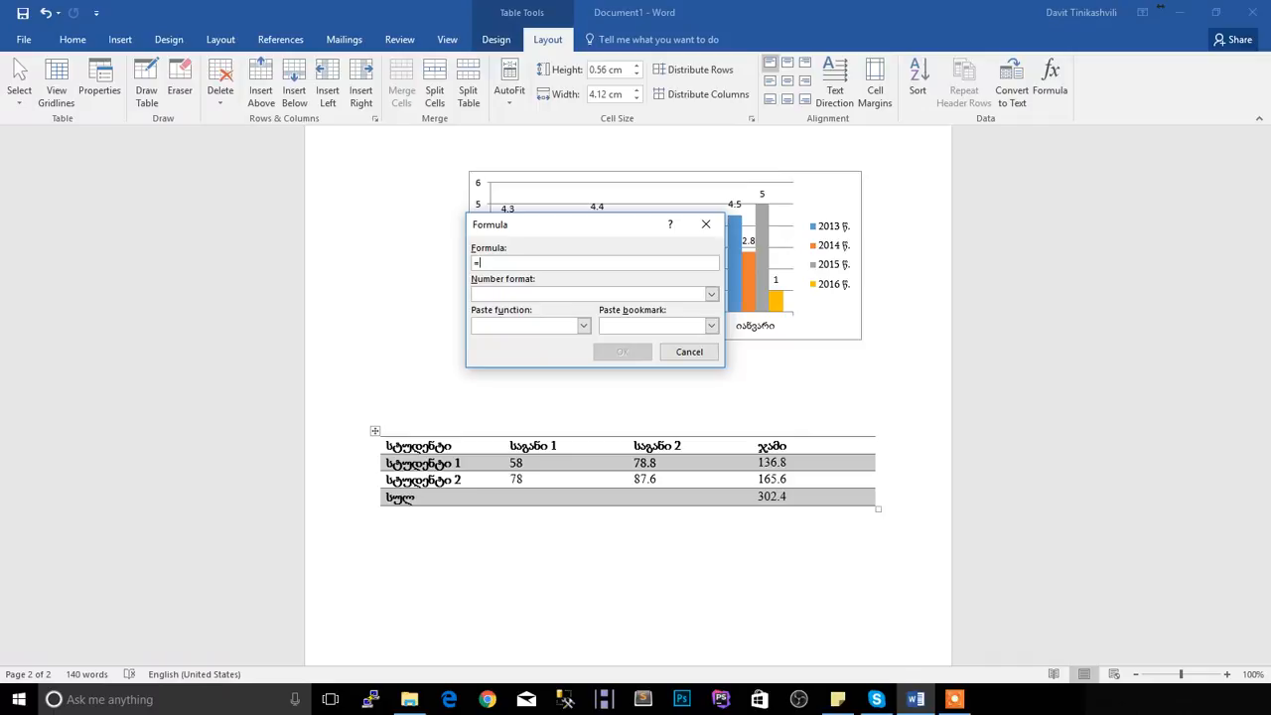
{"action": "type", "text": "AVERAGE"}
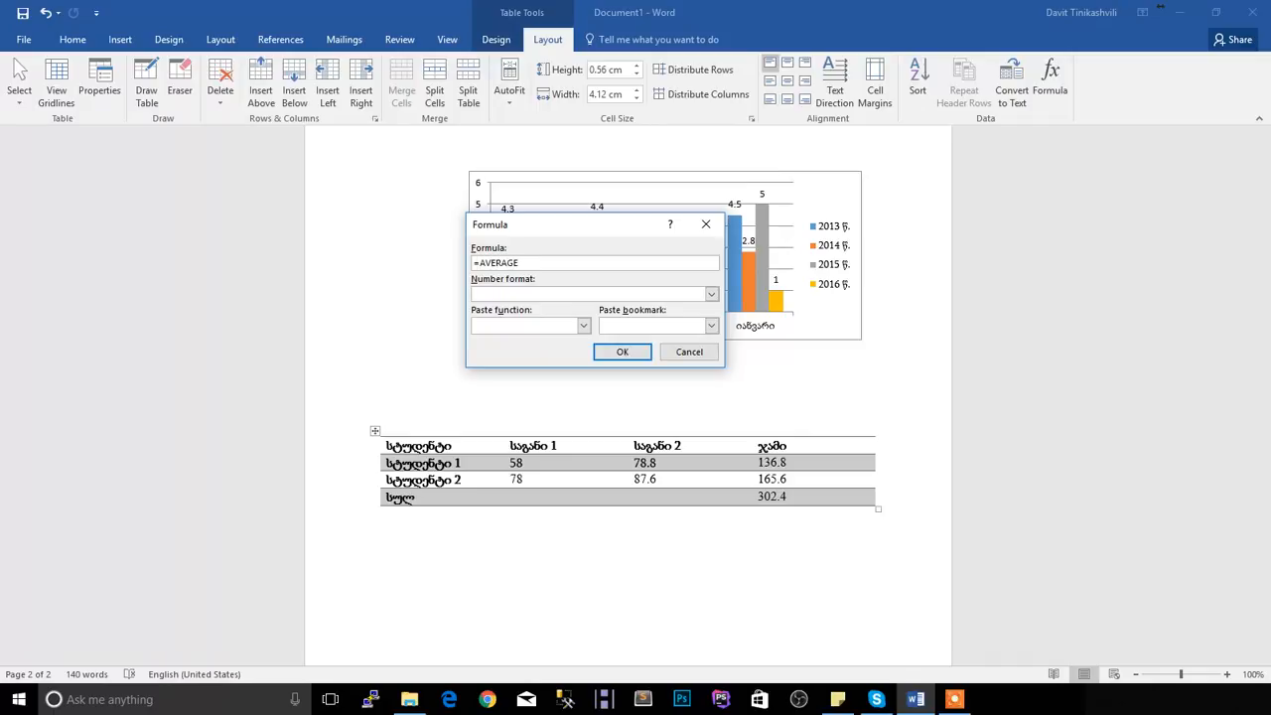
{"action": "type", "text": "(ABOVE)"}
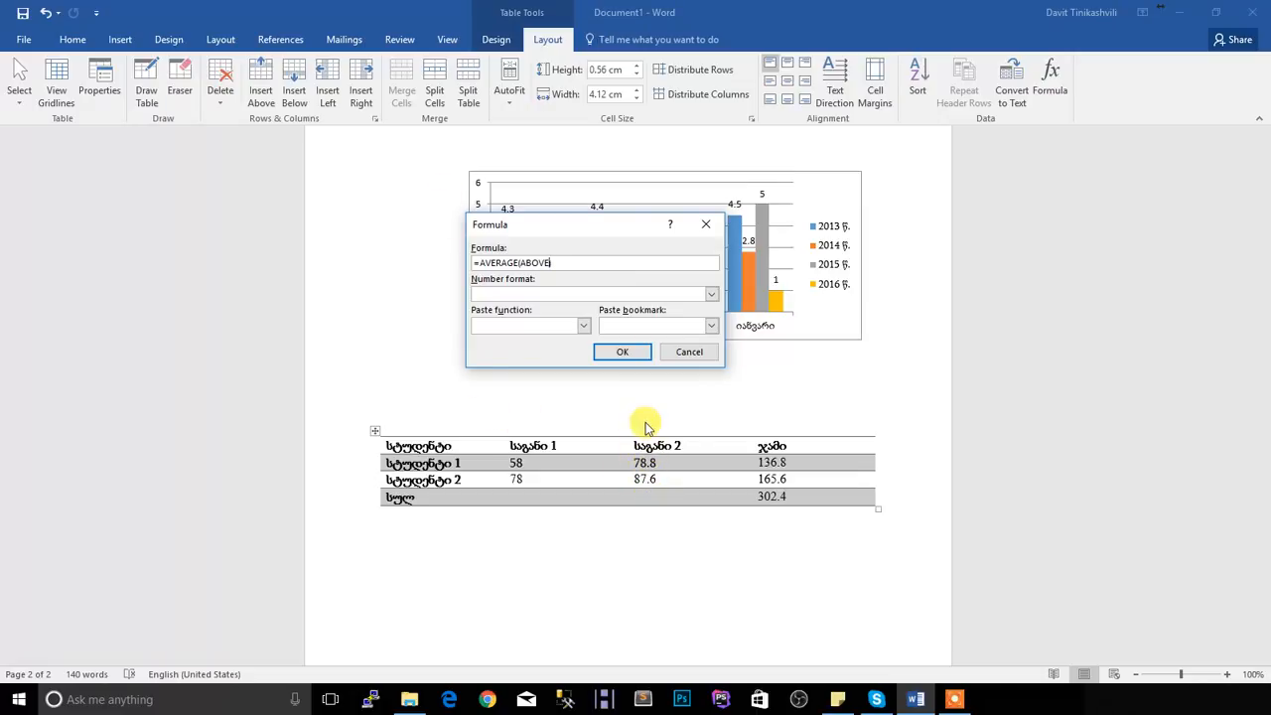
{"action": "left_click", "coordinate": [621, 352]}
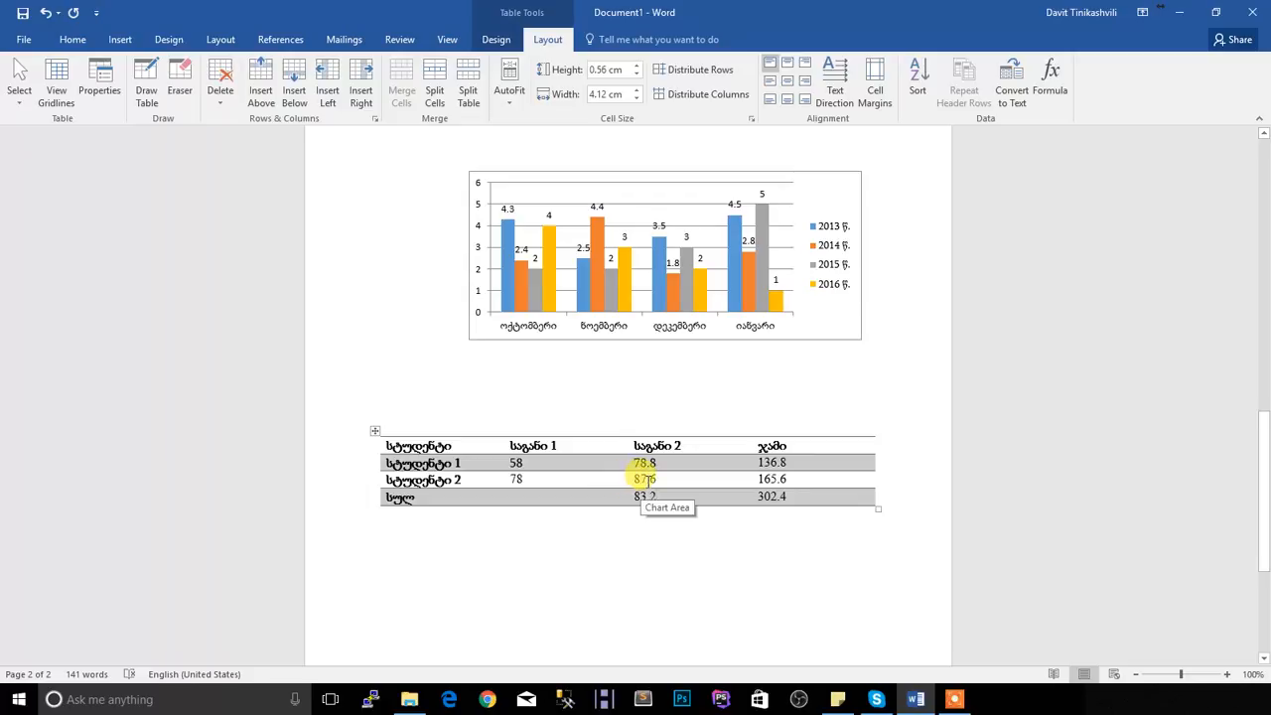
Insert the formula =PRODUCT(ABOVE) in the საგანი 1 cell of the სულ row
{"action": "left_click", "coordinate": [550, 512]}
{"action": "left_click", "coordinate": [551, 495]}
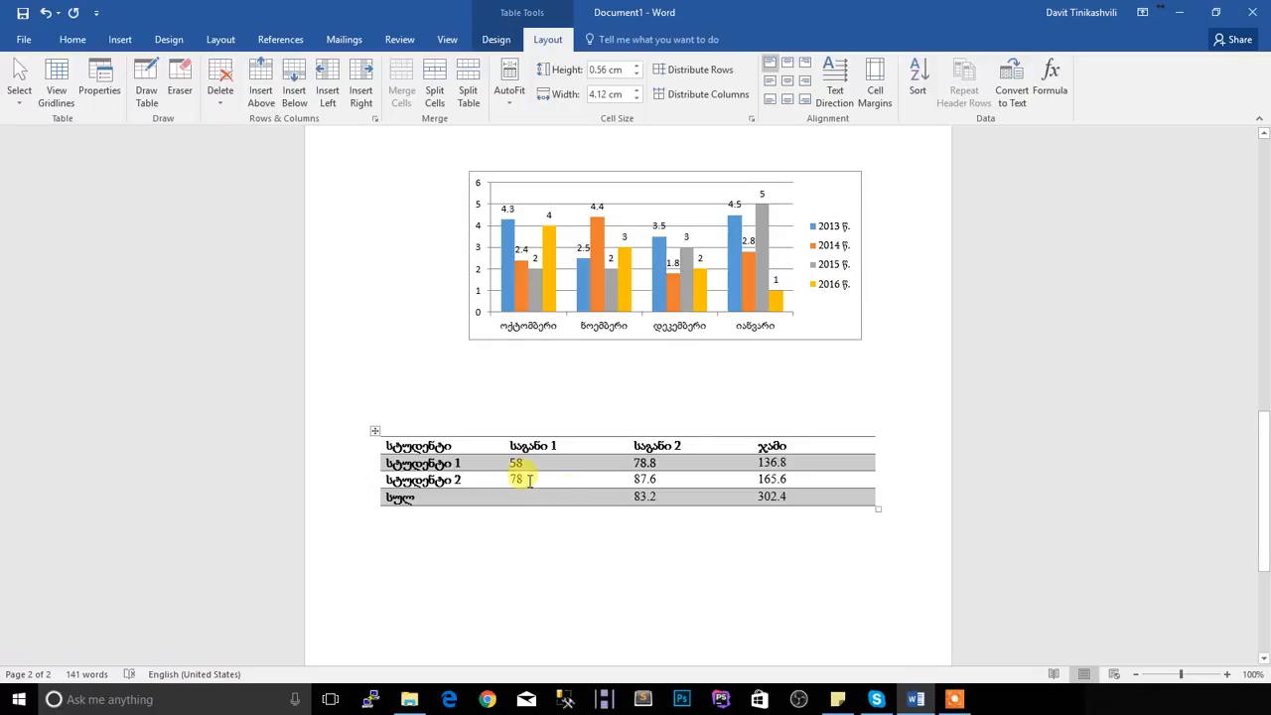
{"action": "left_click", "coordinate": [1057, 94]}
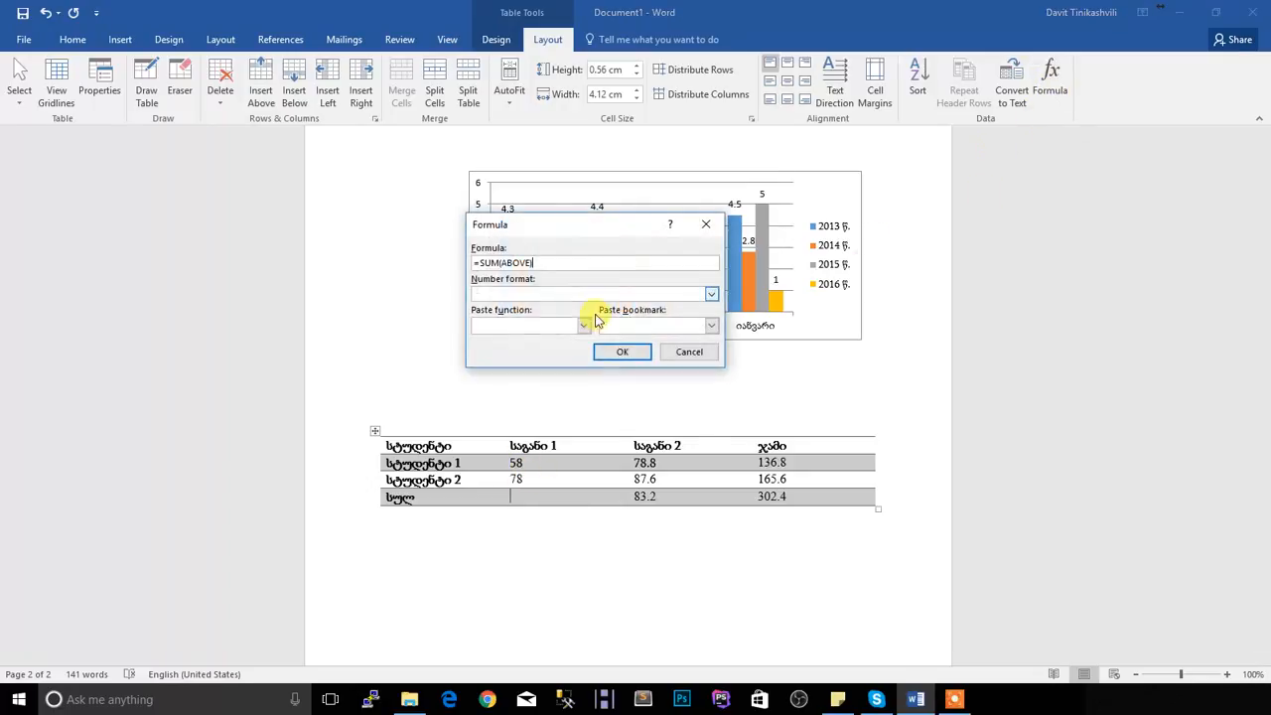
{"action": "left_click_drag", "start_coordinate": [477, 262], "coordinate": [697, 235]}
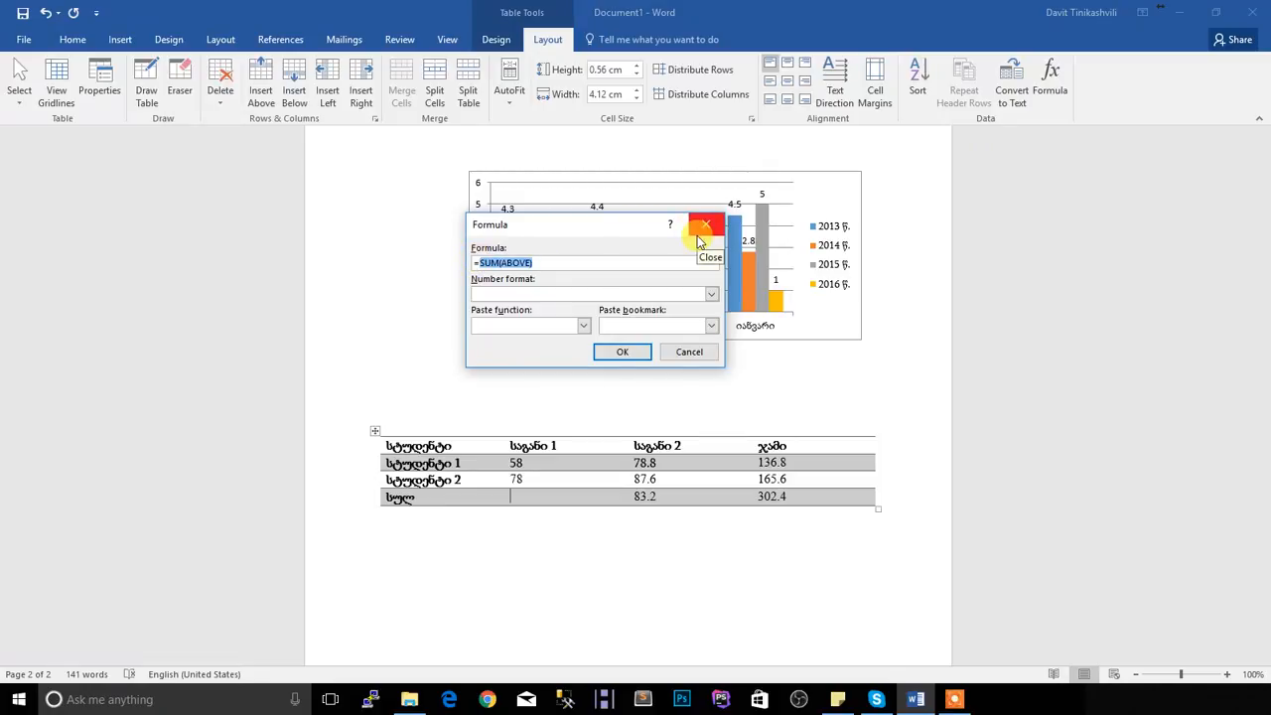
{"action": "type", "text": "PRODUCT"}
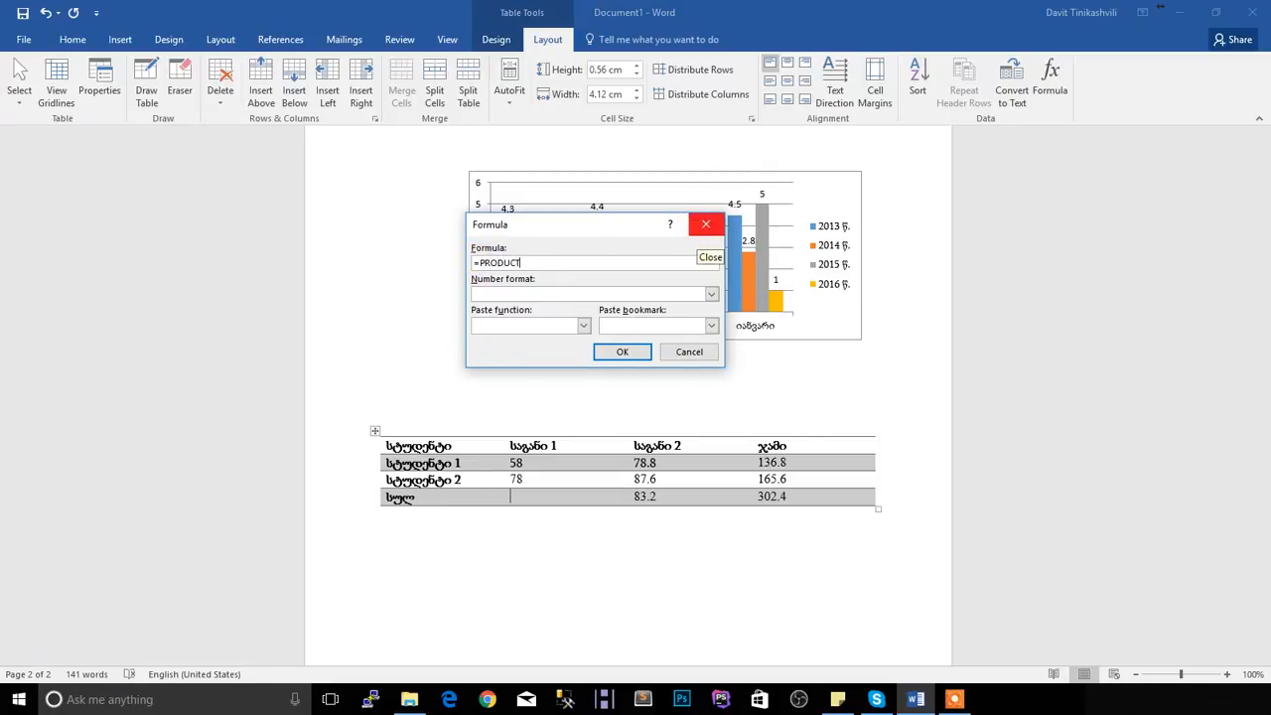
{"action": "type", "text": "(ABOVE"}
{"action": "left_click", "coordinate": [621, 352]}
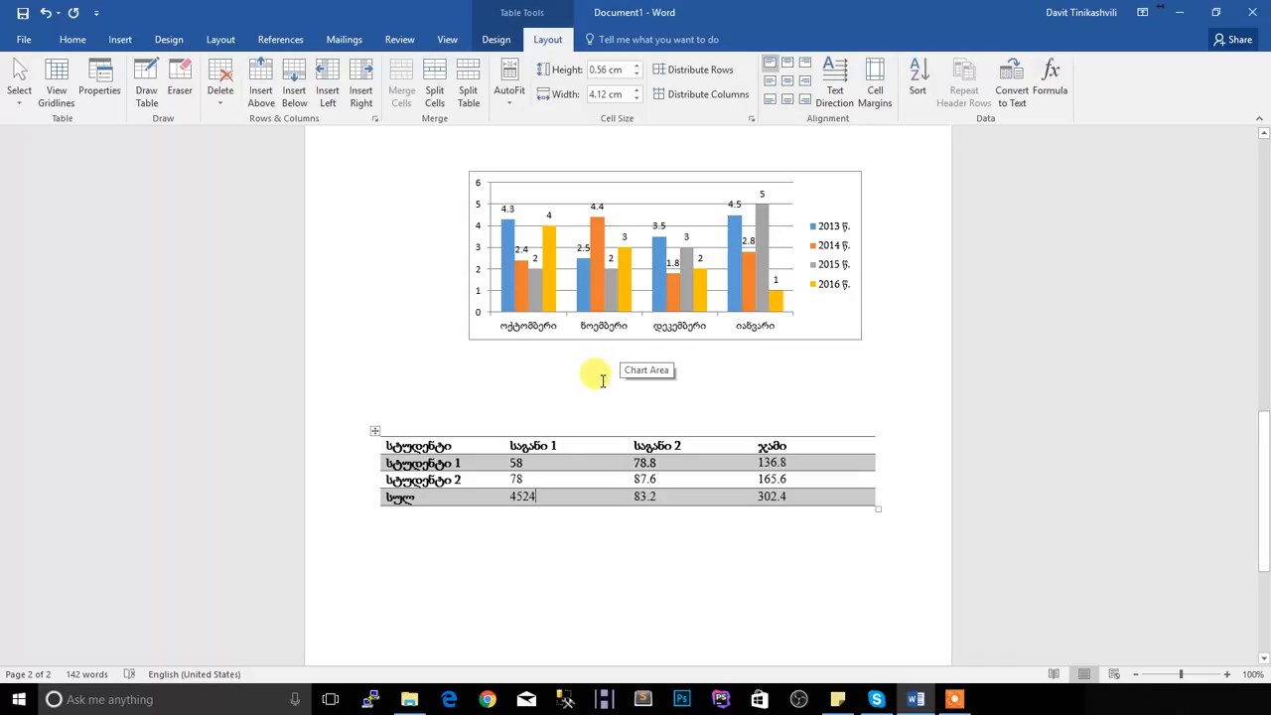
Replace the "სულ" label in the table's last row with the formula =MAX(RIGHT)
{"action": "double_click", "coordinate": [398, 497]}
{"action": "key", "text": "Delete"}
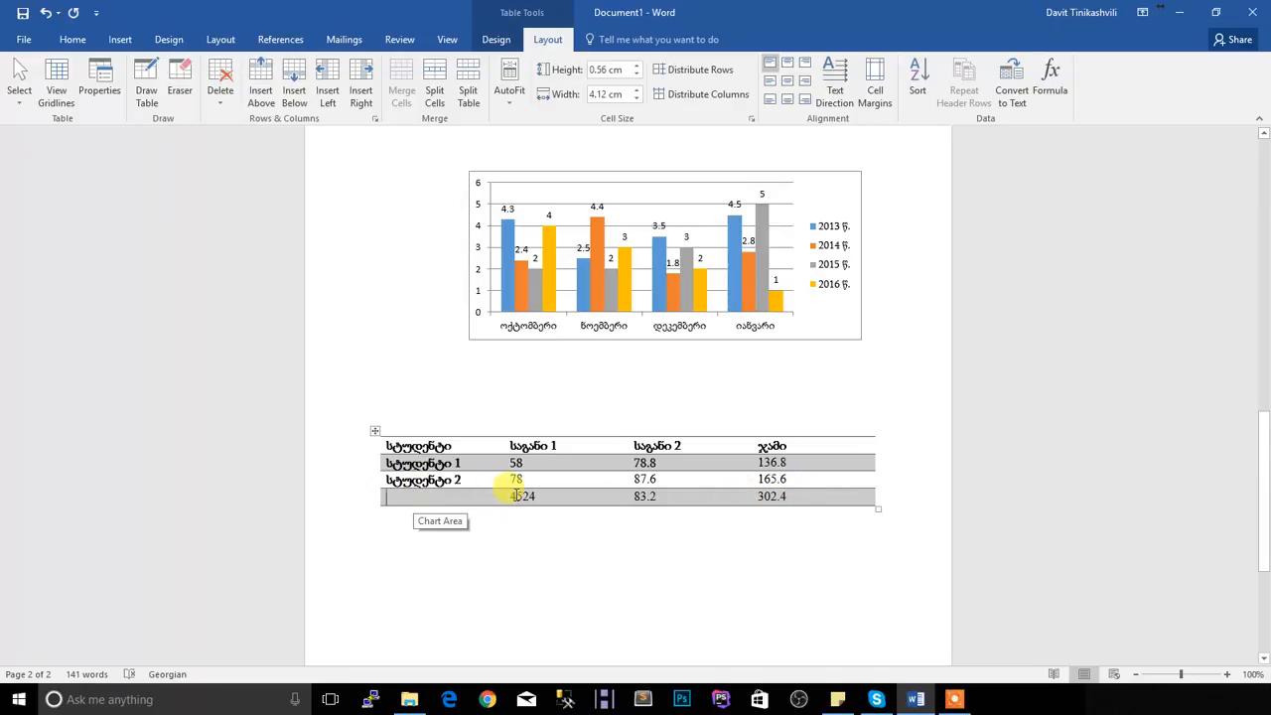
{"action": "left_click_drag", "start_coordinate": [514, 496], "coordinate": [785, 494]}
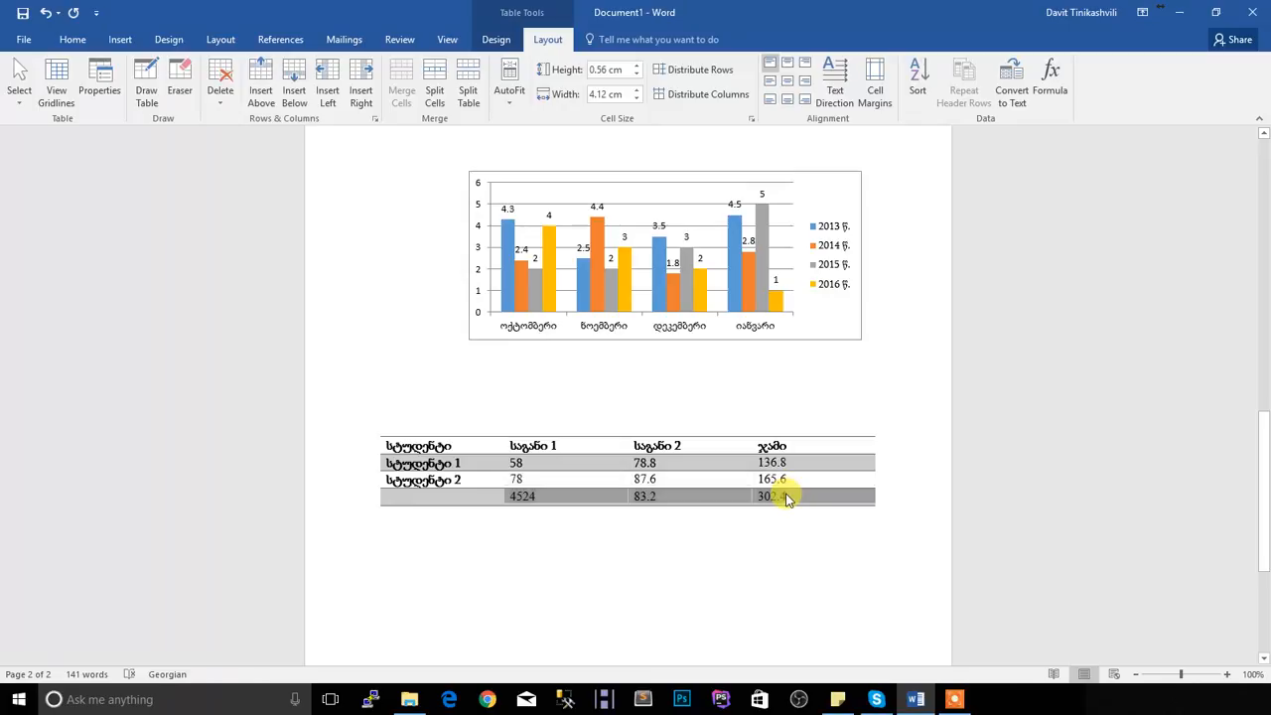
{"action": "left_click", "coordinate": [454, 498]}
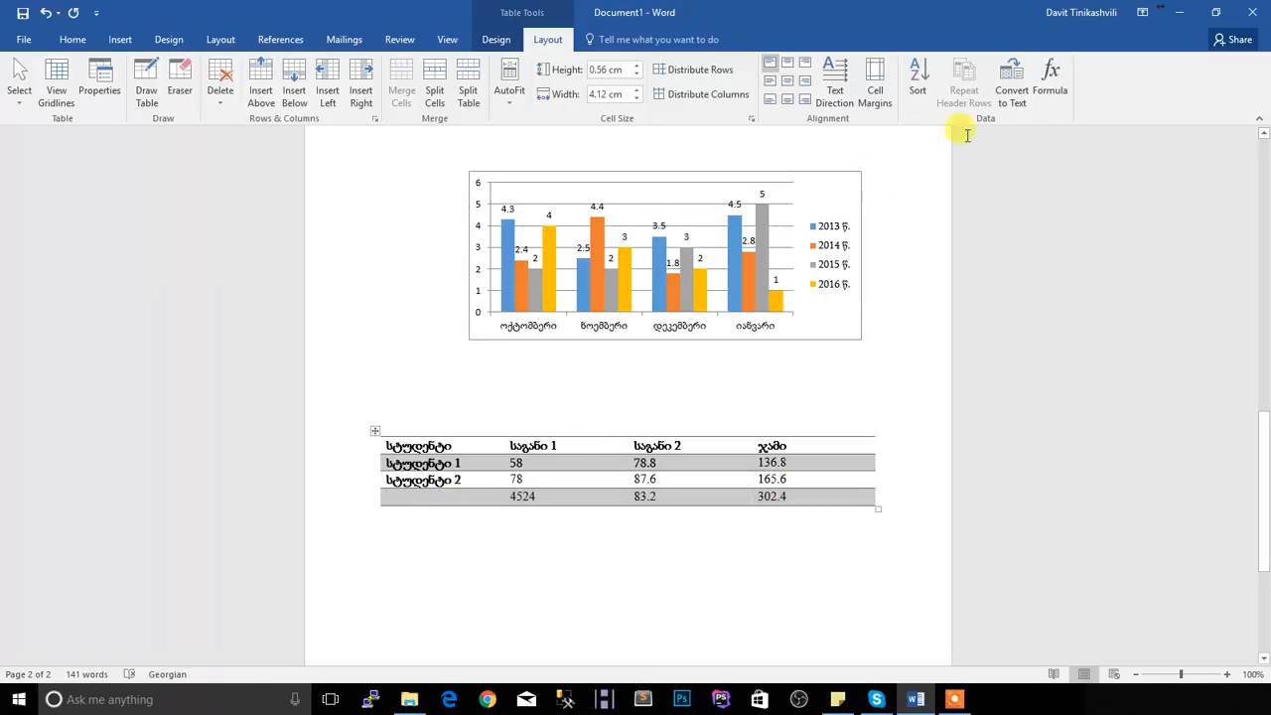
{"action": "left_click", "coordinate": [1052, 94]}
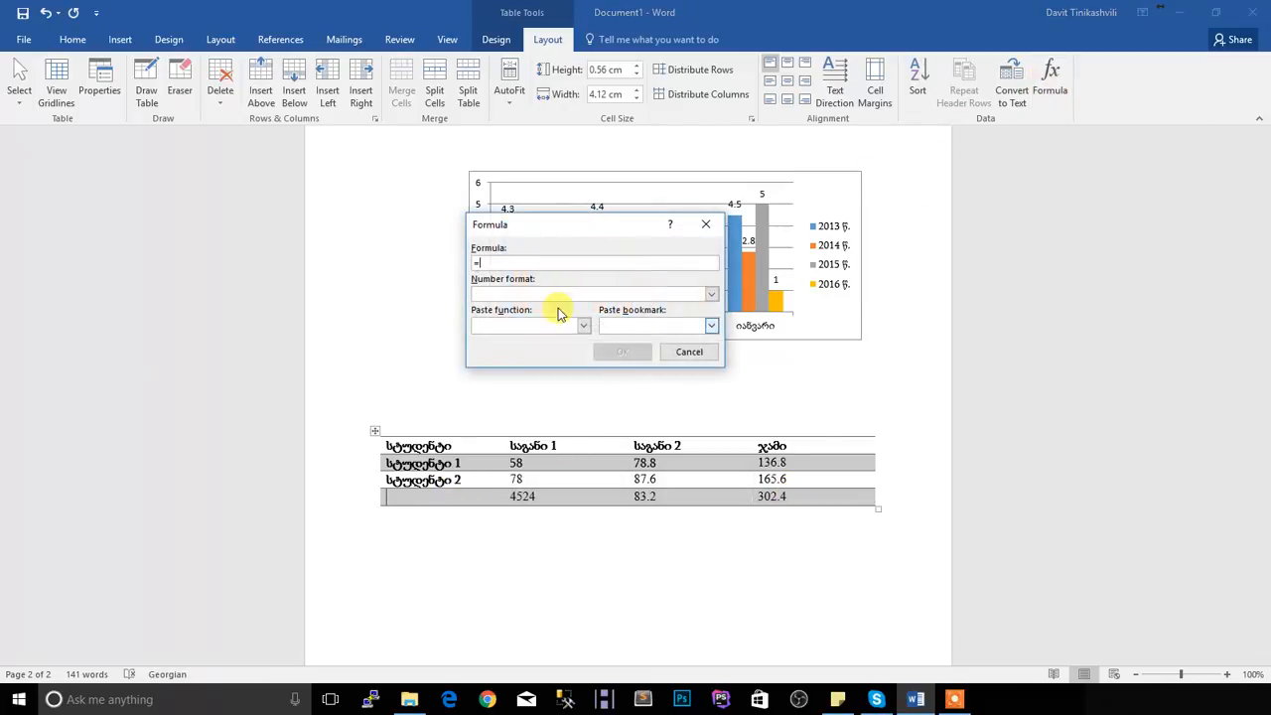
{"action": "type", "text": "MIN"}
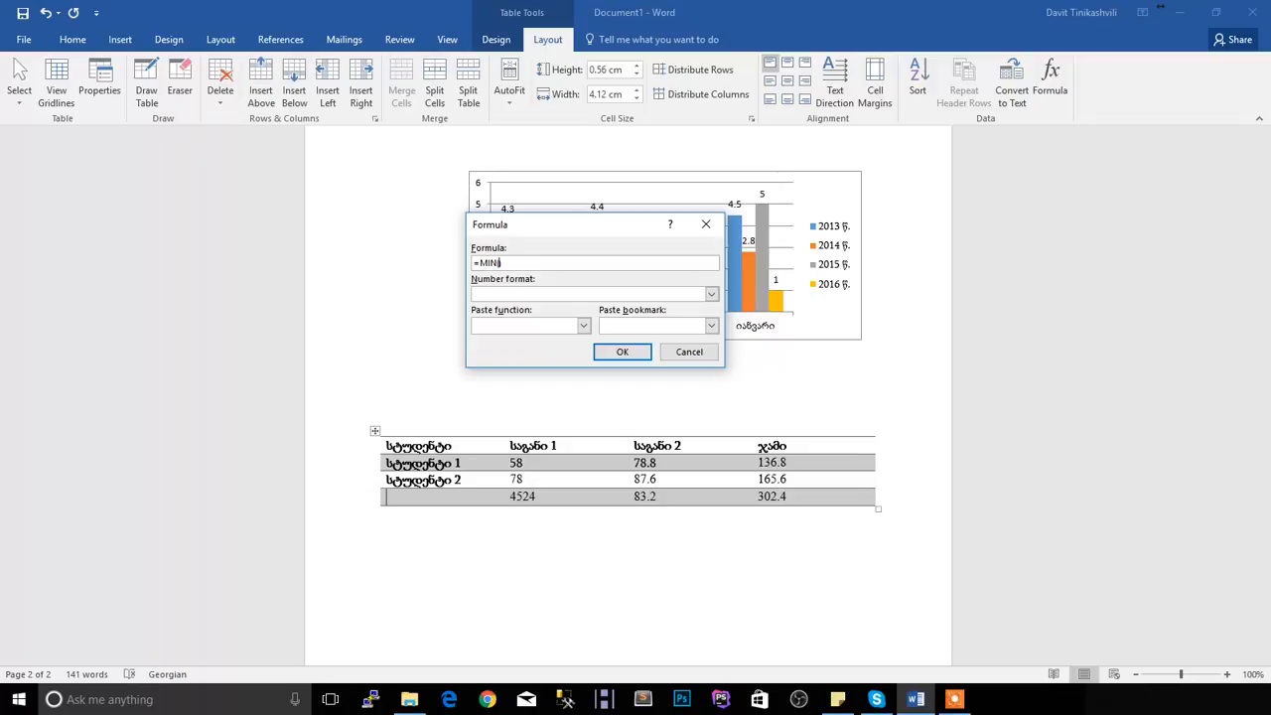
{"action": "type", "text": "AX"}
{"action": "type", "text": "HT)"}
{"action": "left_click", "coordinate": [617, 355]}
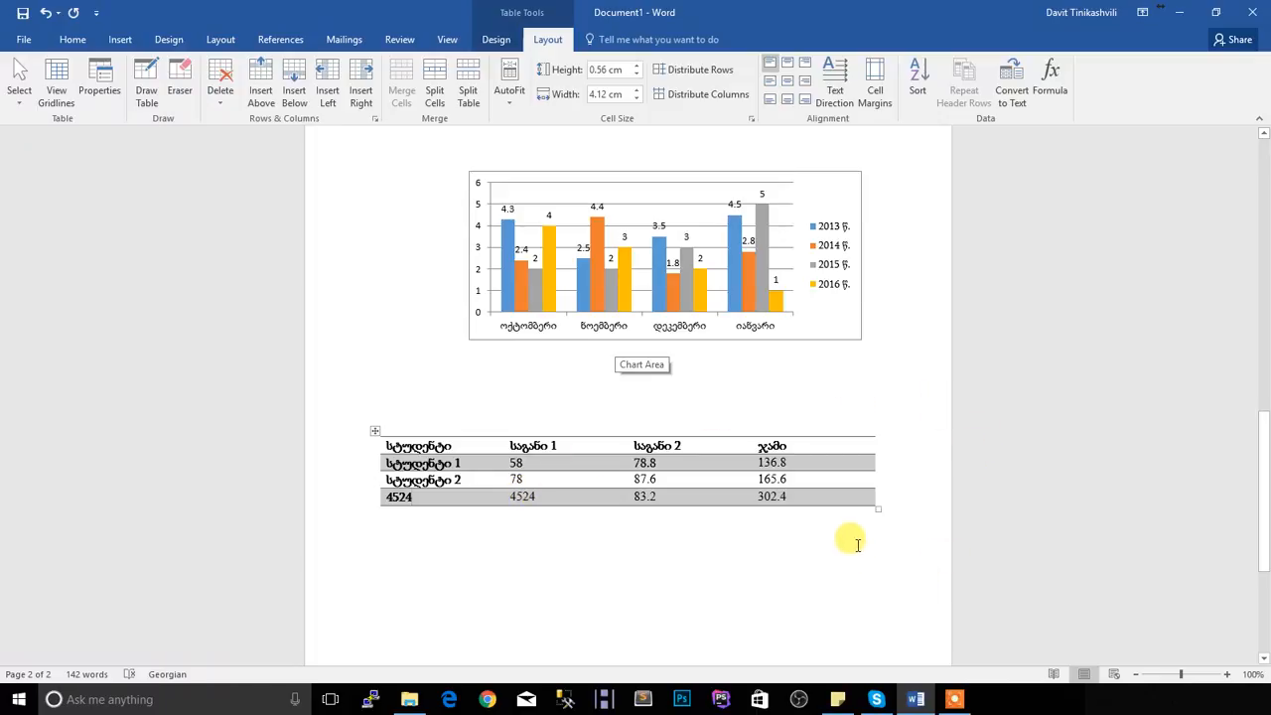
Look up synonyms for "car" and "table" in the Thesaurus and close it
{"action": "scroll", "coordinate": [860, 536], "scroll_direction": "down", "scroll_amount": 3}
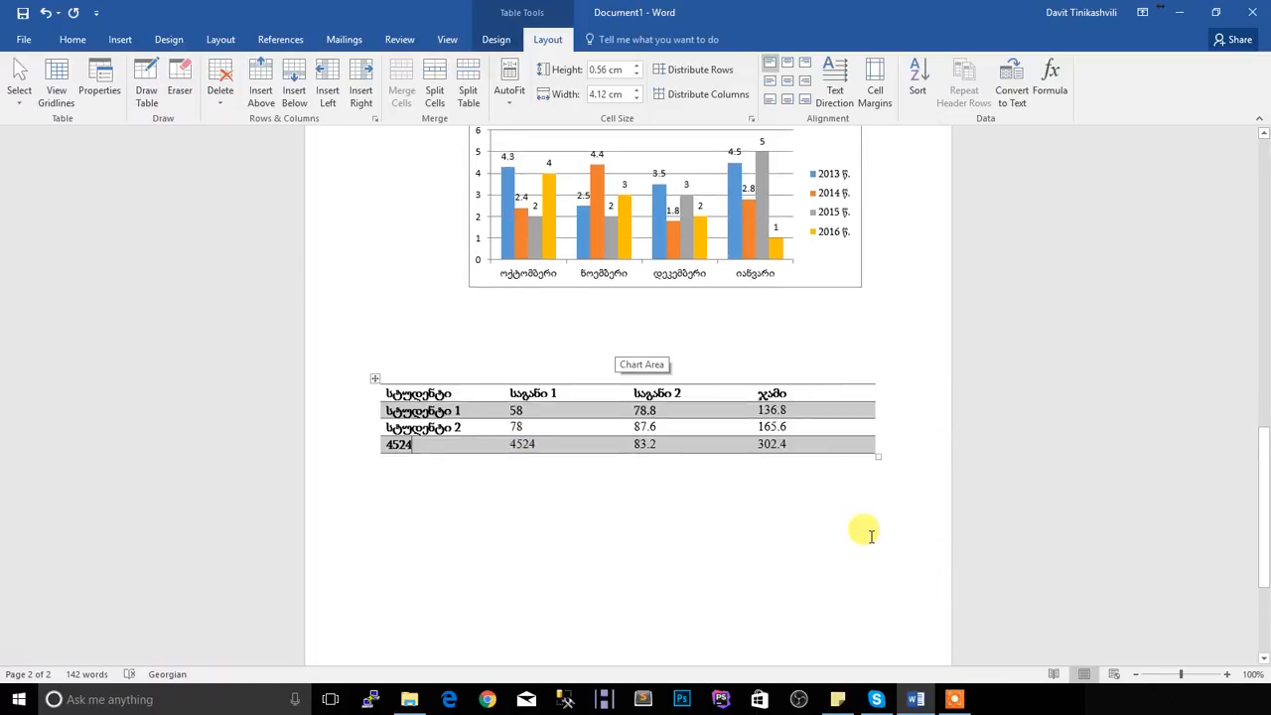
{"action": "left_click", "coordinate": [391, 496]}
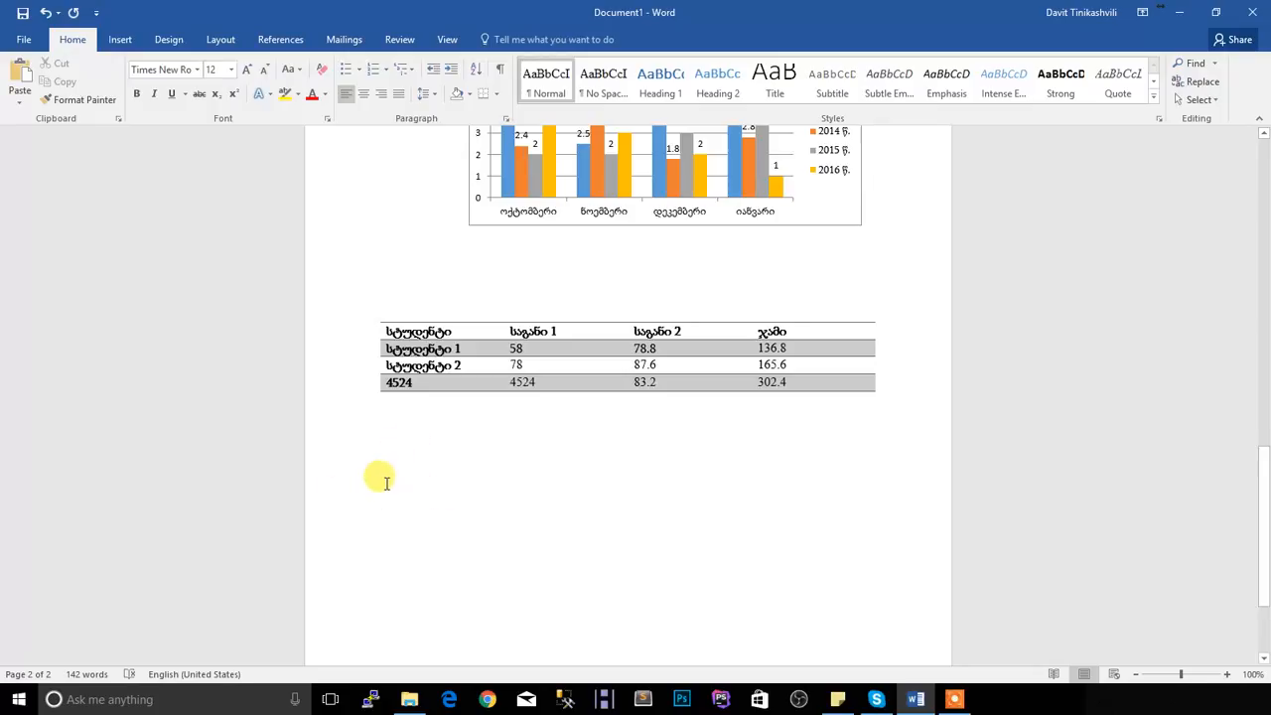
{"action": "left_click", "coordinate": [391, 44]}
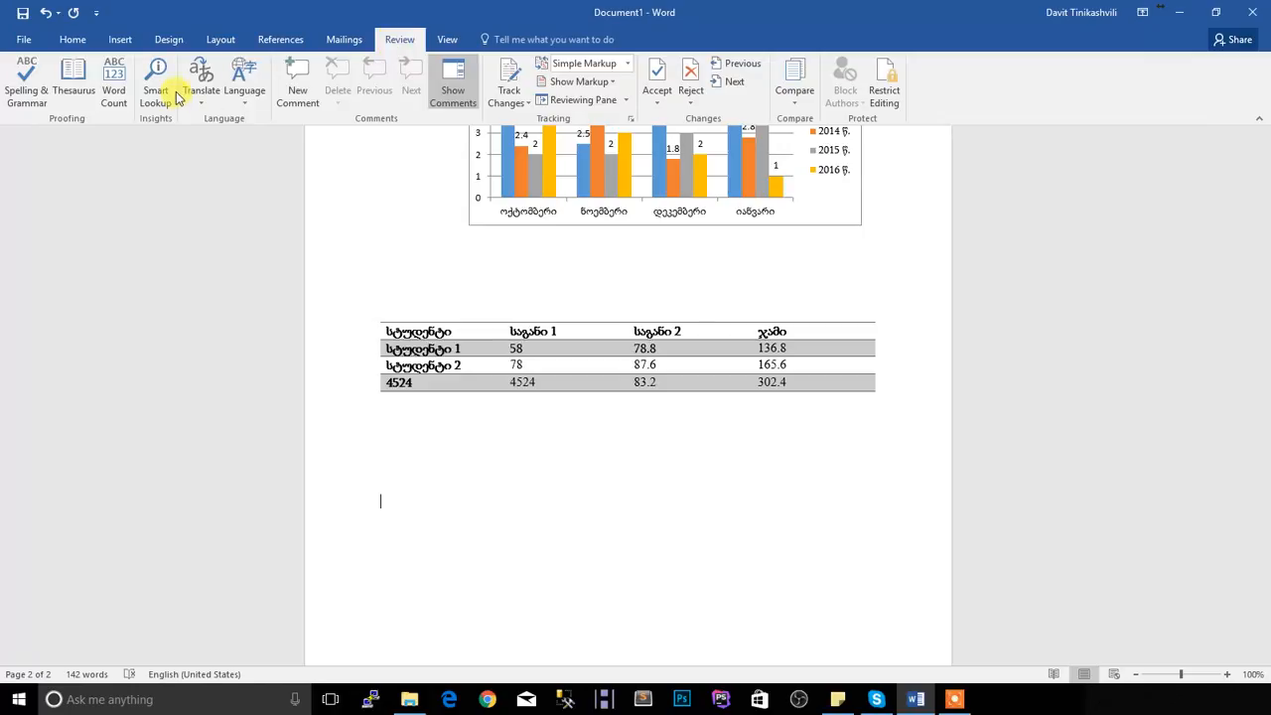
{"action": "left_click", "coordinate": [89, 102]}
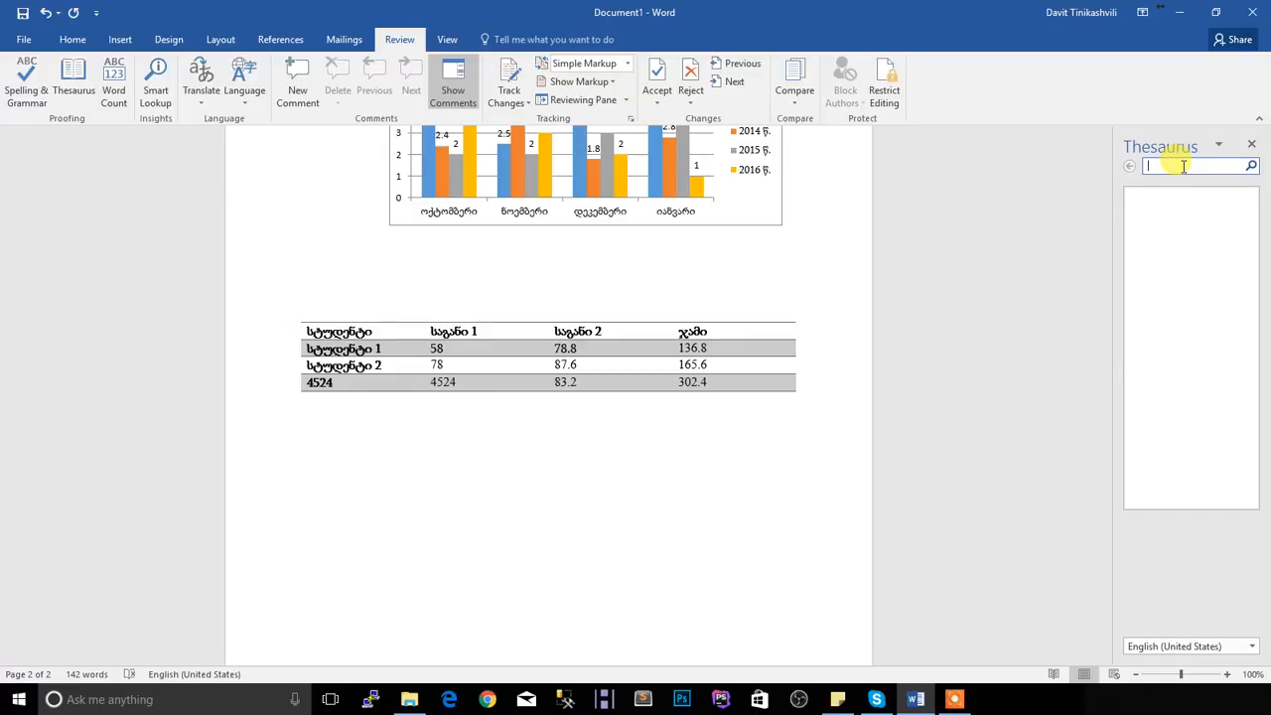
{"action": "left_click", "coordinate": [1249, 167]}
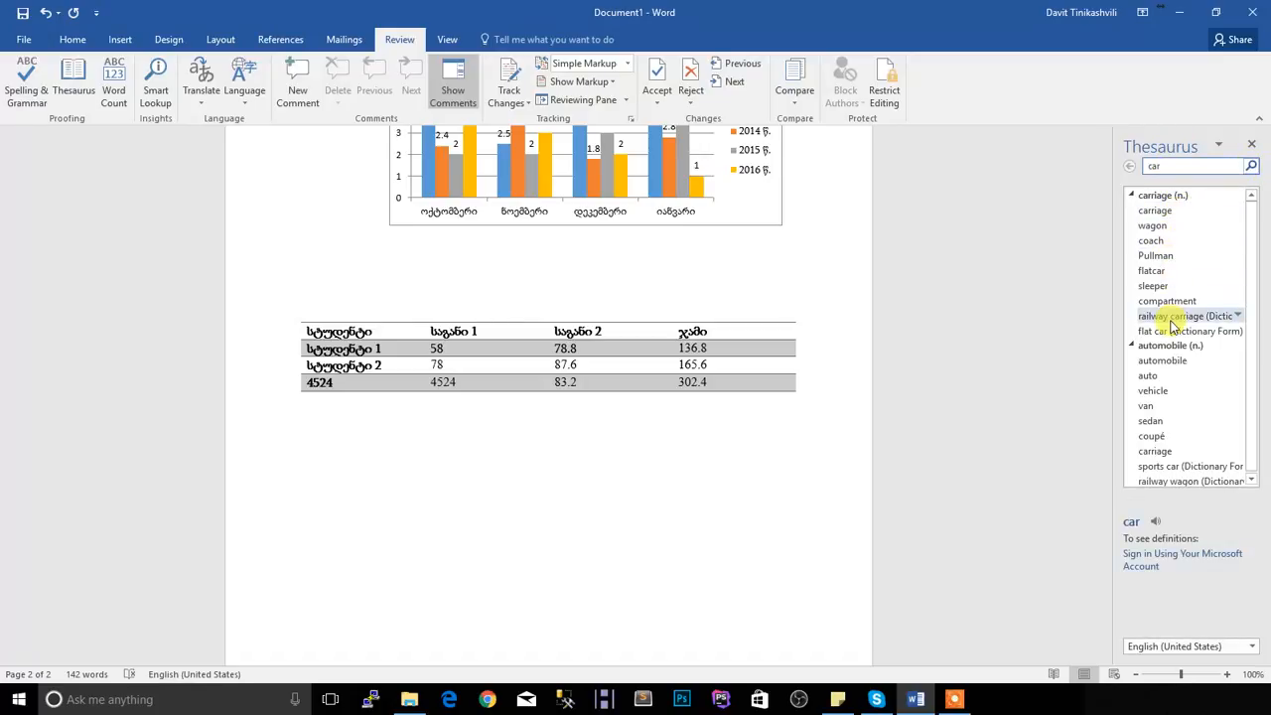
{"action": "left_click", "coordinate": [1186, 168]}
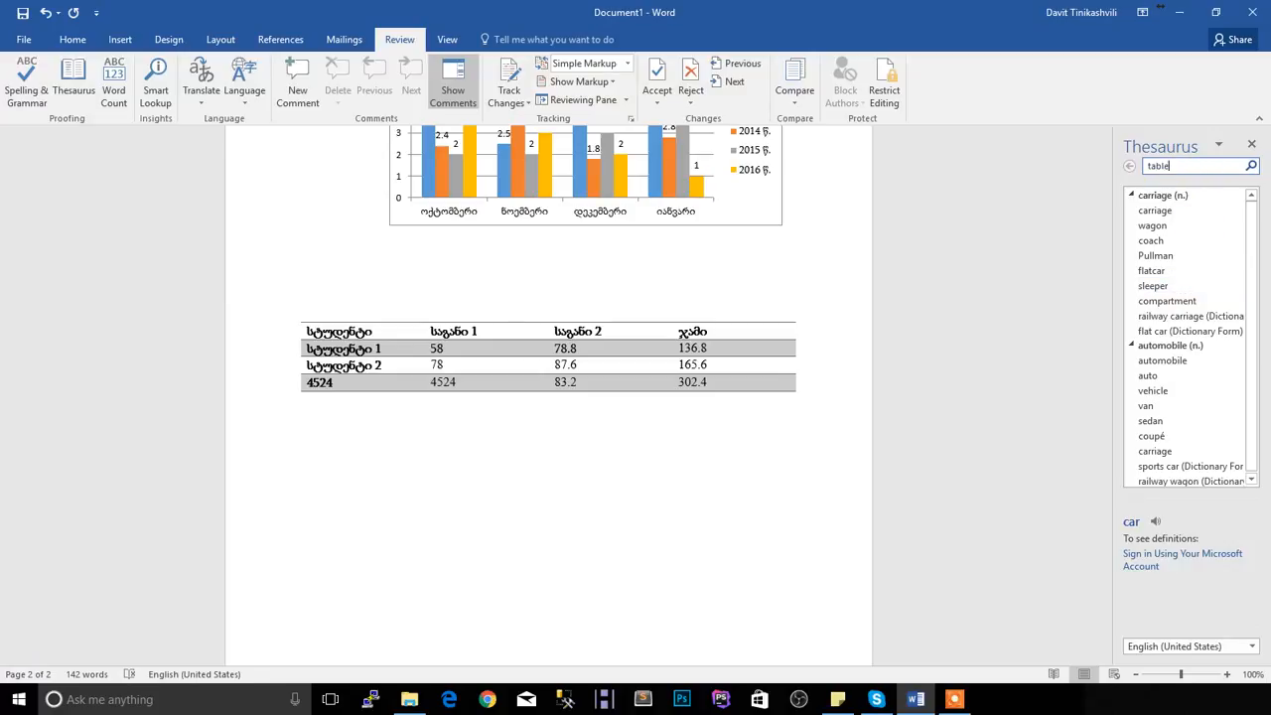
{"action": "left_click", "coordinate": [1251, 168]}
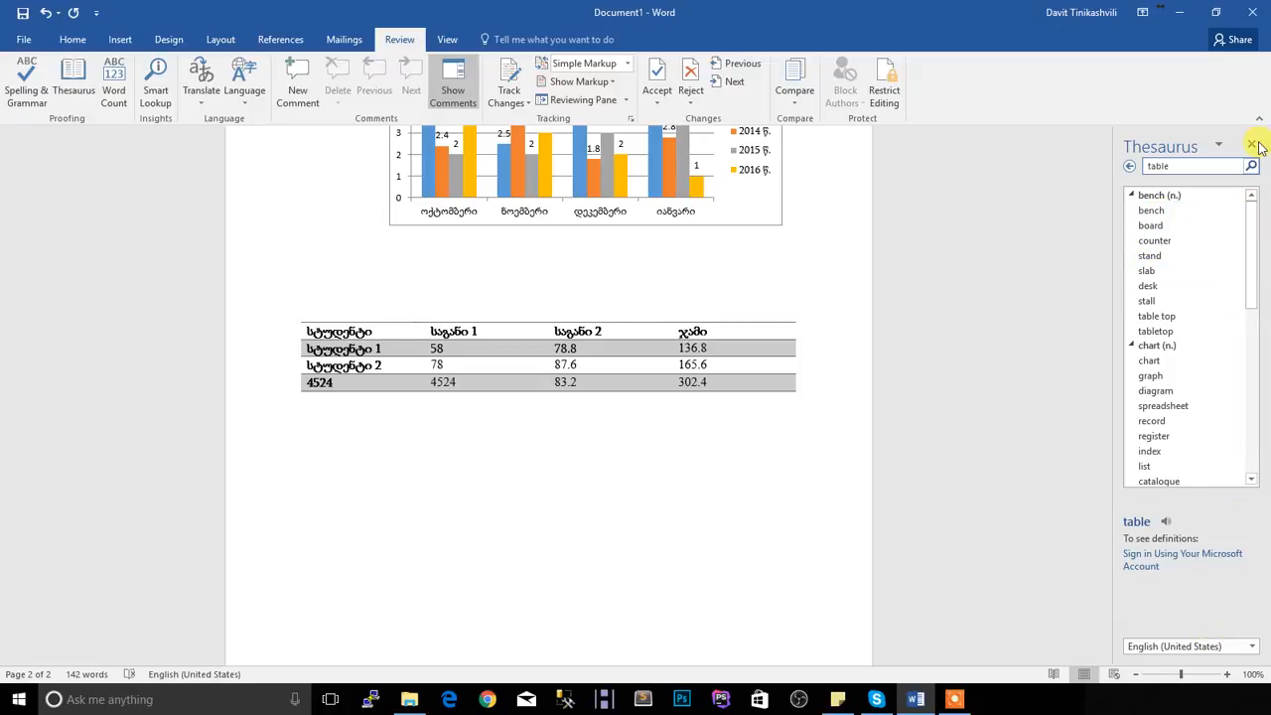
{"action": "left_click", "coordinate": [1251, 145]}
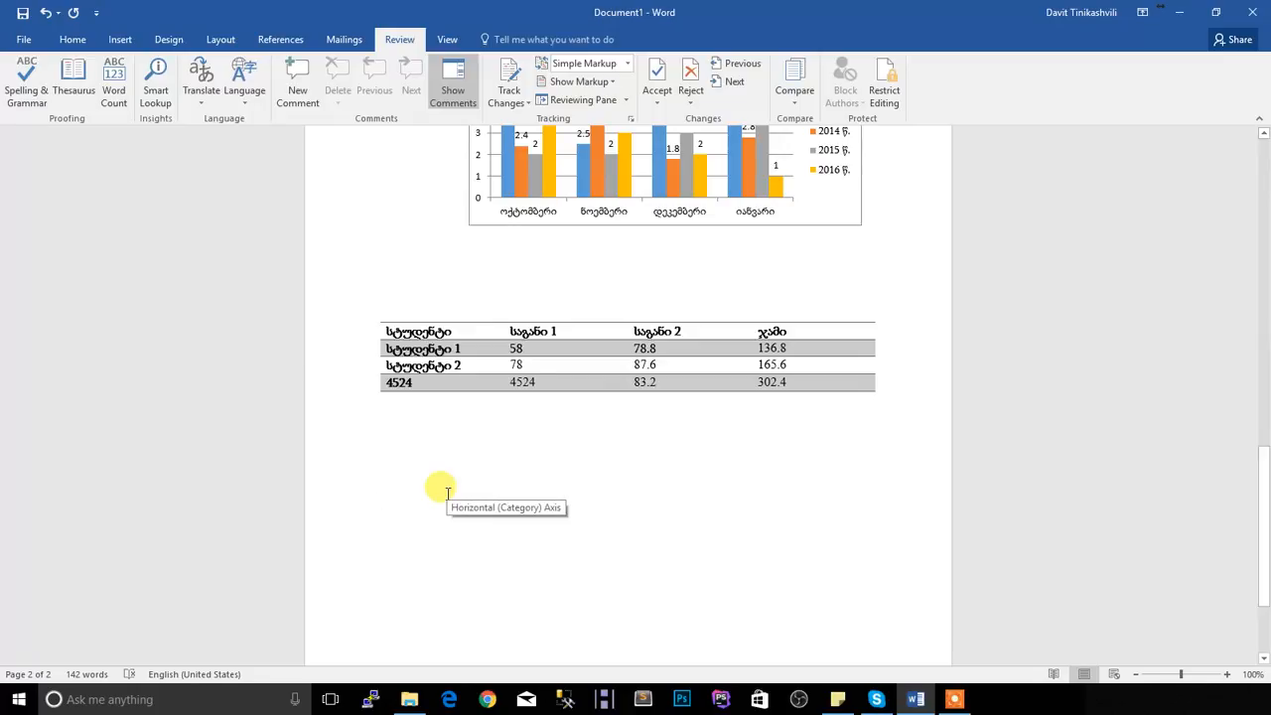
Apply the Heading 1 style to the title "გვერდის პარამეტრები" on the first page
{"action": "scroll", "coordinate": [483, 454], "scroll_direction": "up", "scroll_amount": 10}
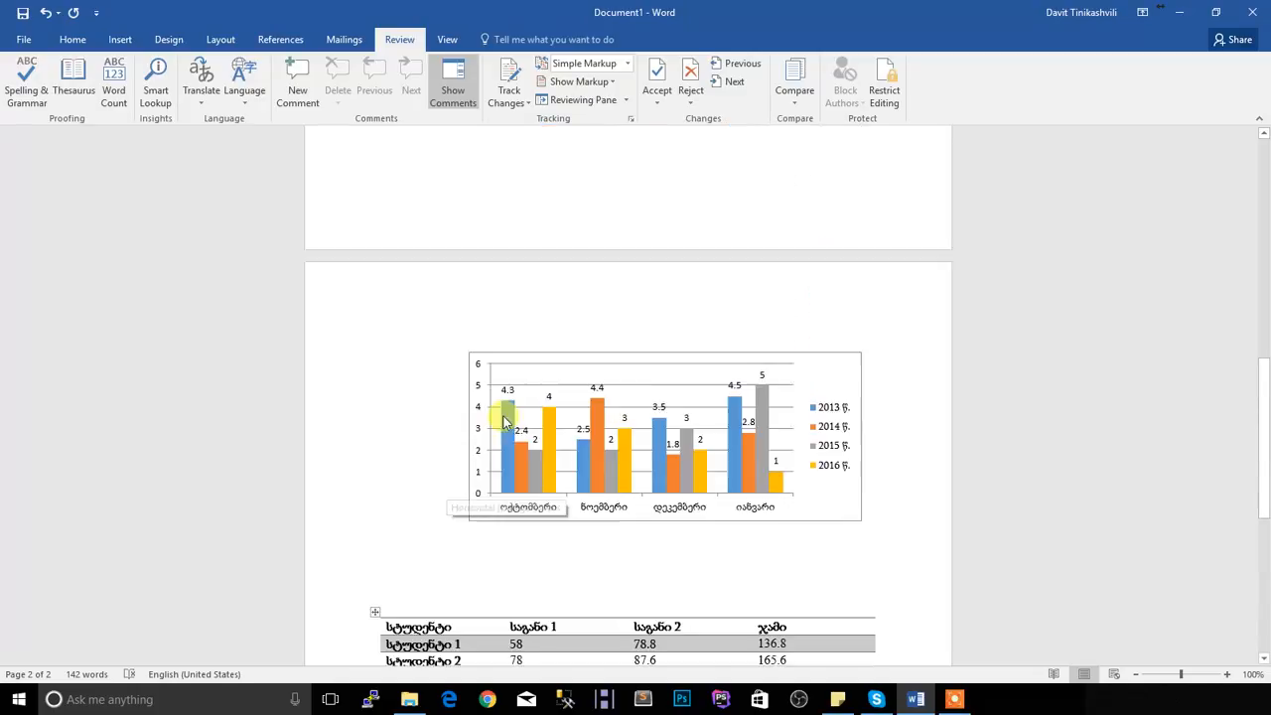
{"action": "scroll", "coordinate": [499, 416], "scroll_direction": "up", "scroll_amount": 10}
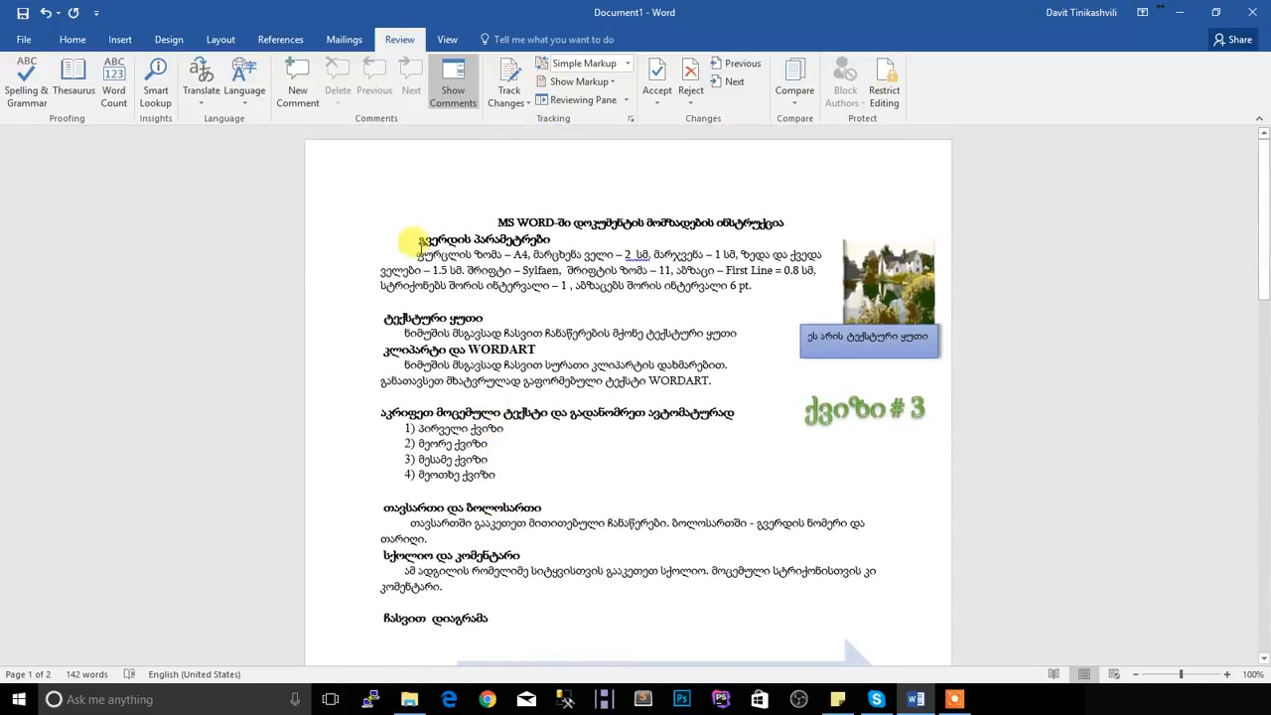
{"action": "left_click_drag", "start_coordinate": [421, 239], "coordinate": [553, 240]}
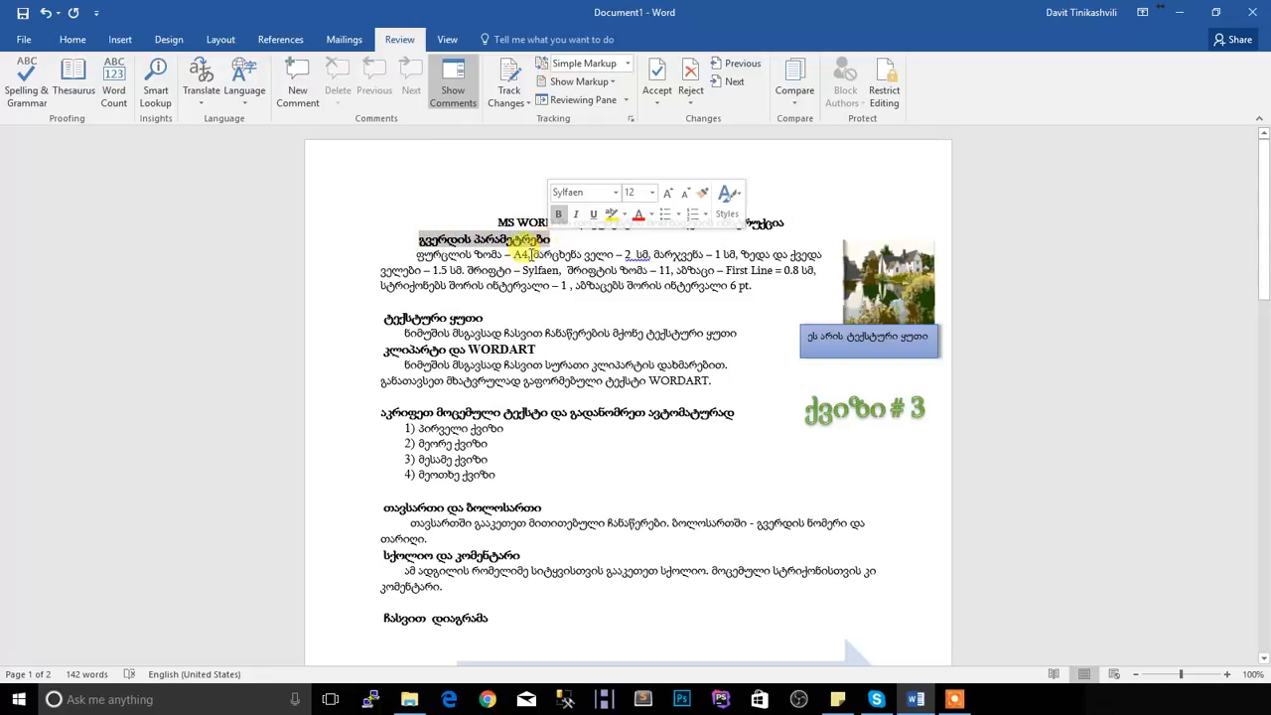
{"action": "left_click", "coordinate": [71, 38]}
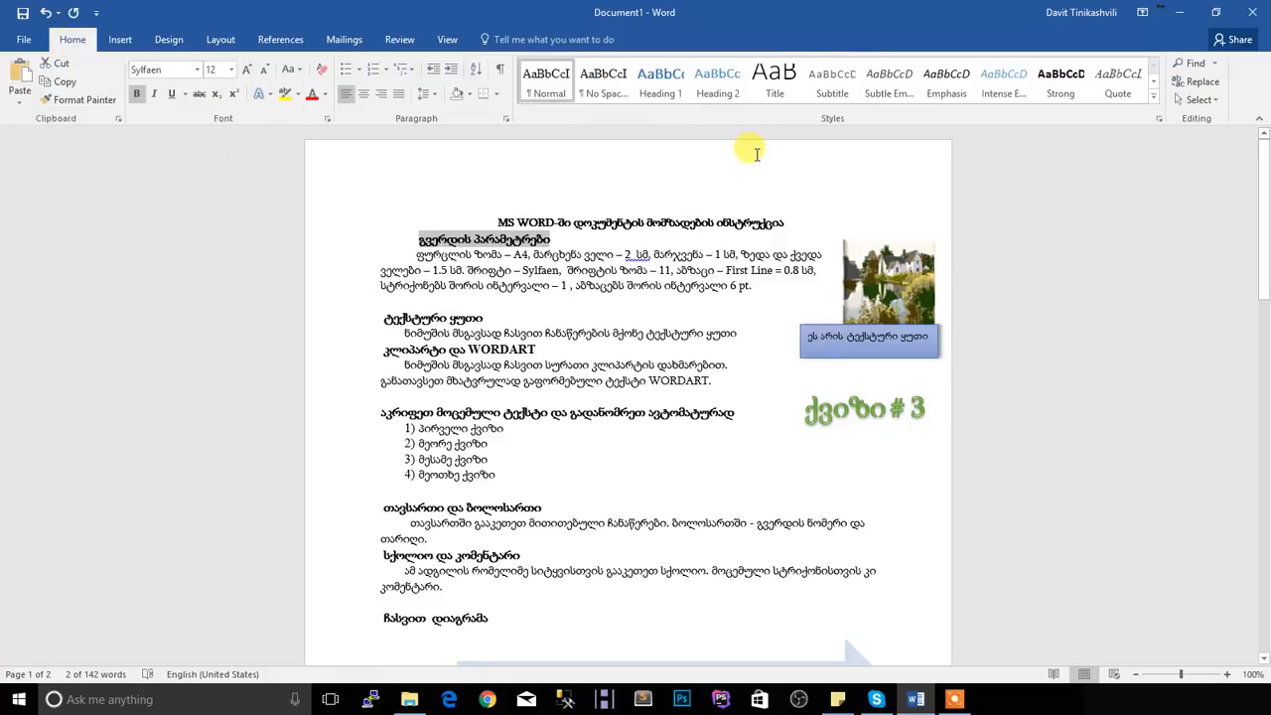
{"action": "left_click", "coordinate": [656, 89]}
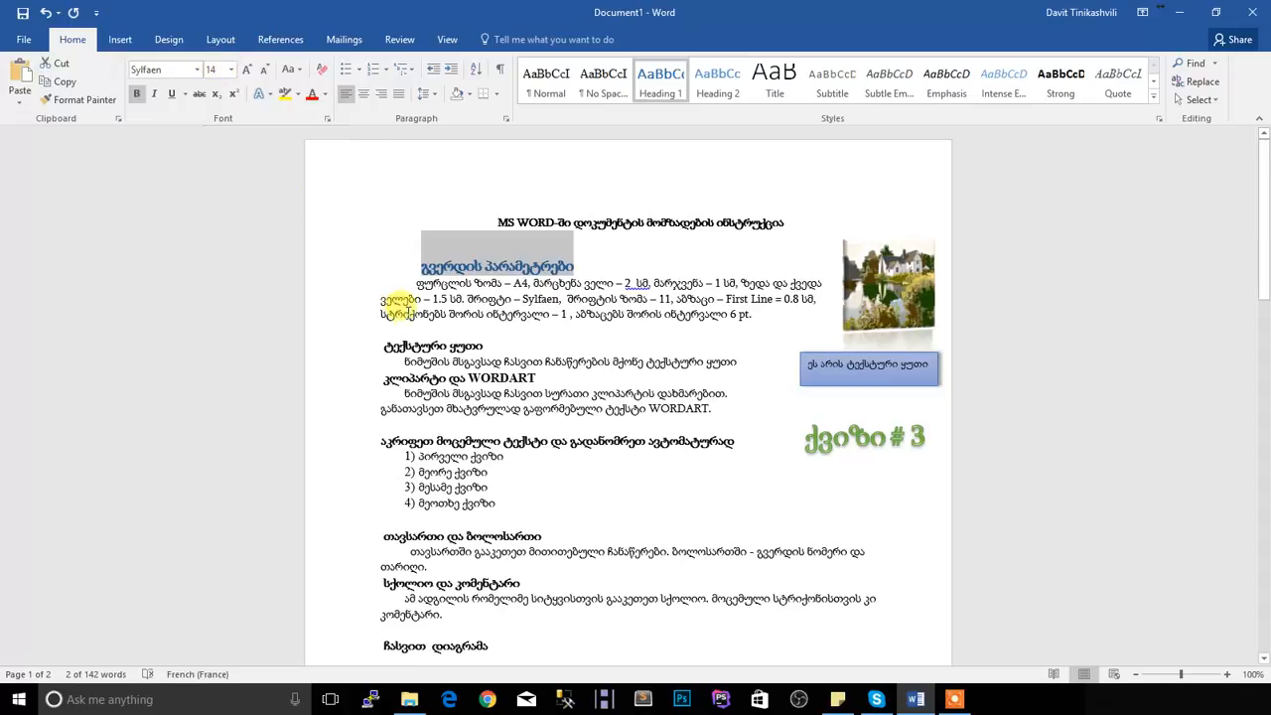
Set the "გვერდის პარამეტრები" heading to font size 12 and black font color
{"action": "left_click", "coordinate": [407, 342]}
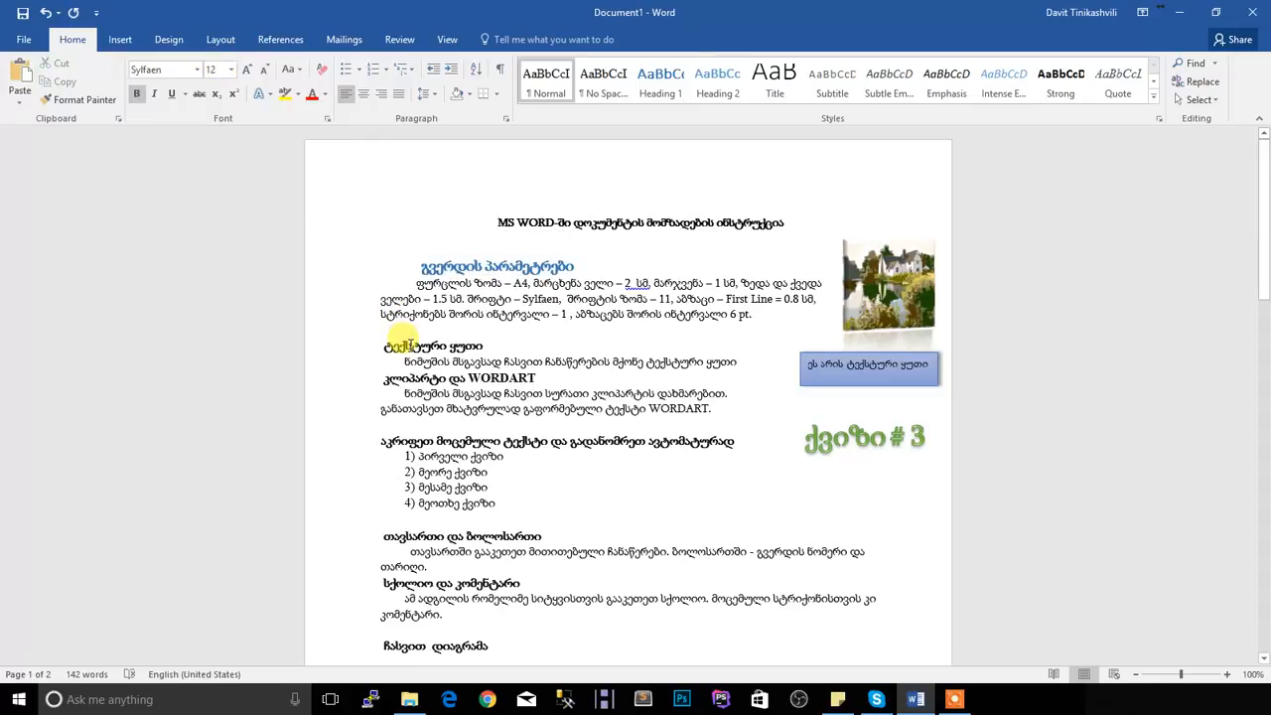
{"action": "left_click_drag", "start_coordinate": [578, 268], "coordinate": [425, 266]}
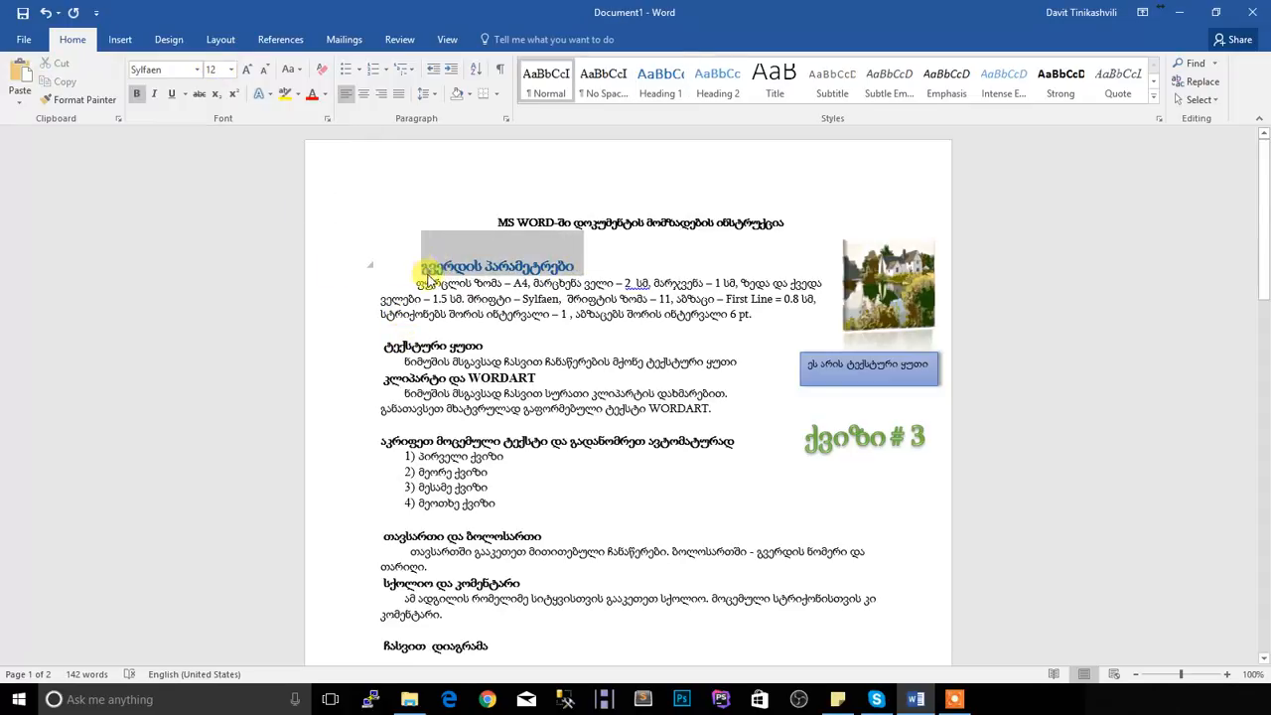
{"action": "left_click", "coordinate": [231, 69]}
{"action": "left_click", "coordinate": [212, 148]}
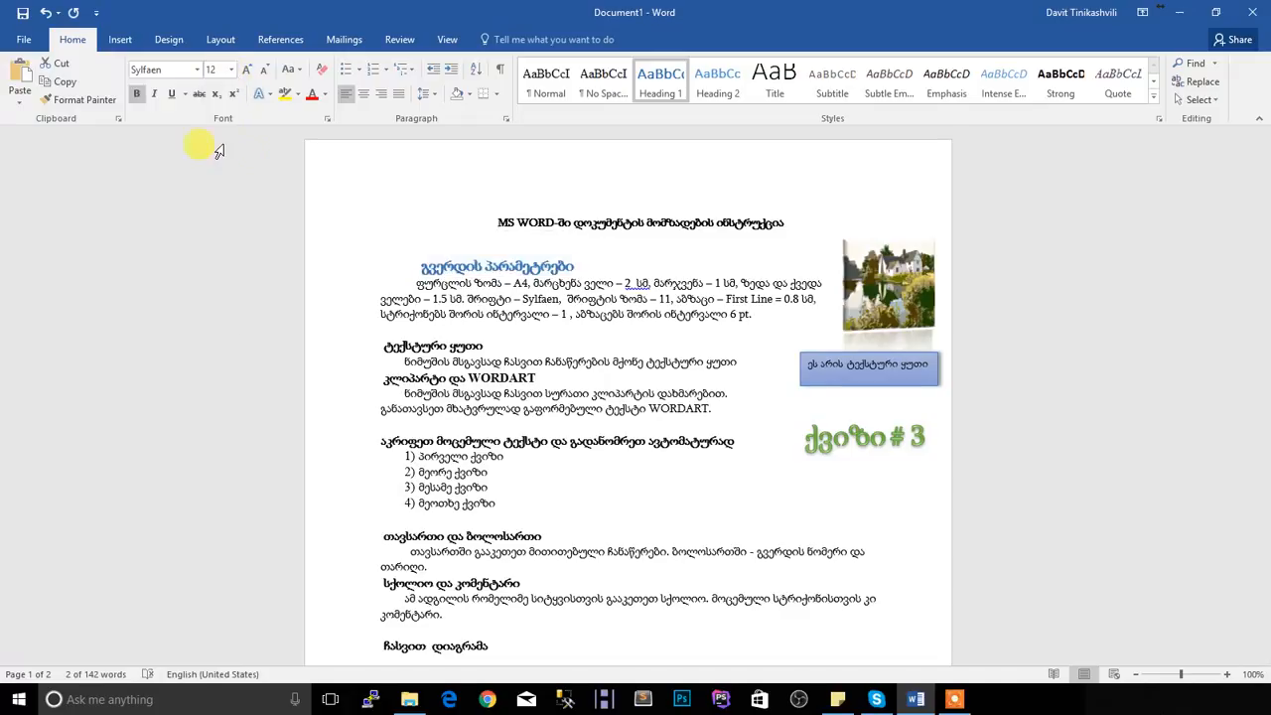
{"action": "left_click", "coordinate": [325, 96]}
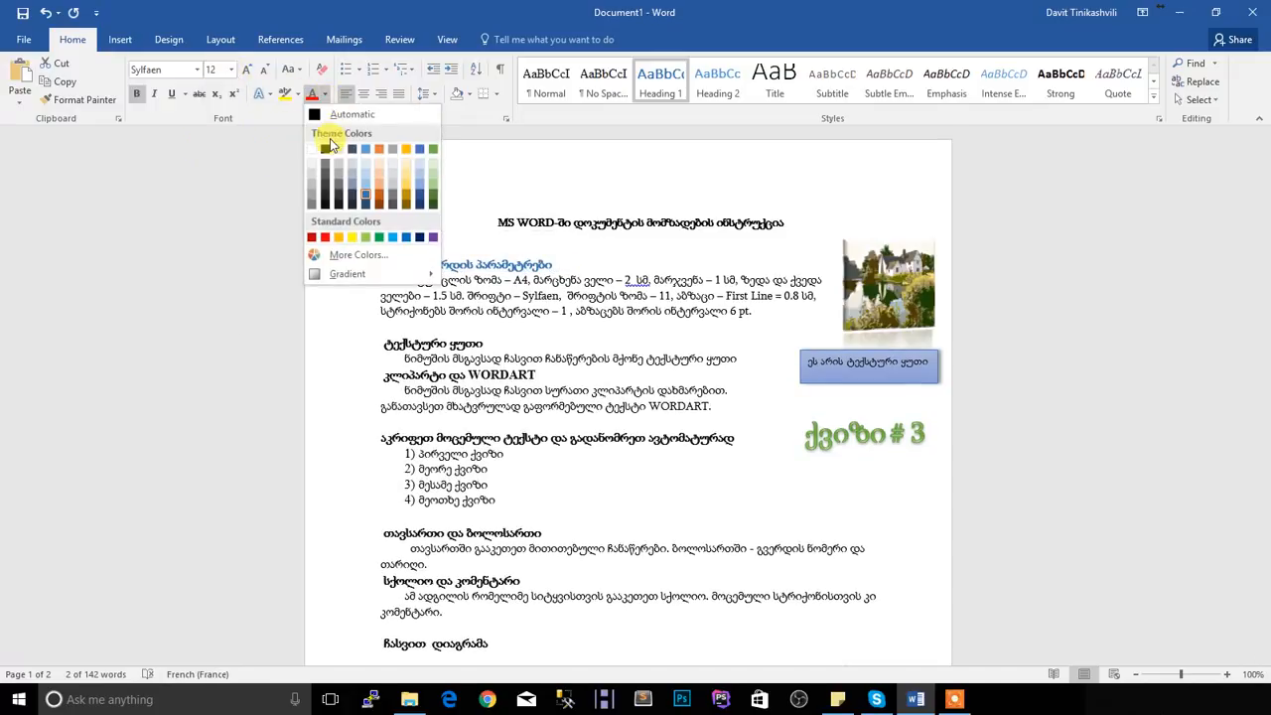
{"action": "left_click", "coordinate": [327, 151]}
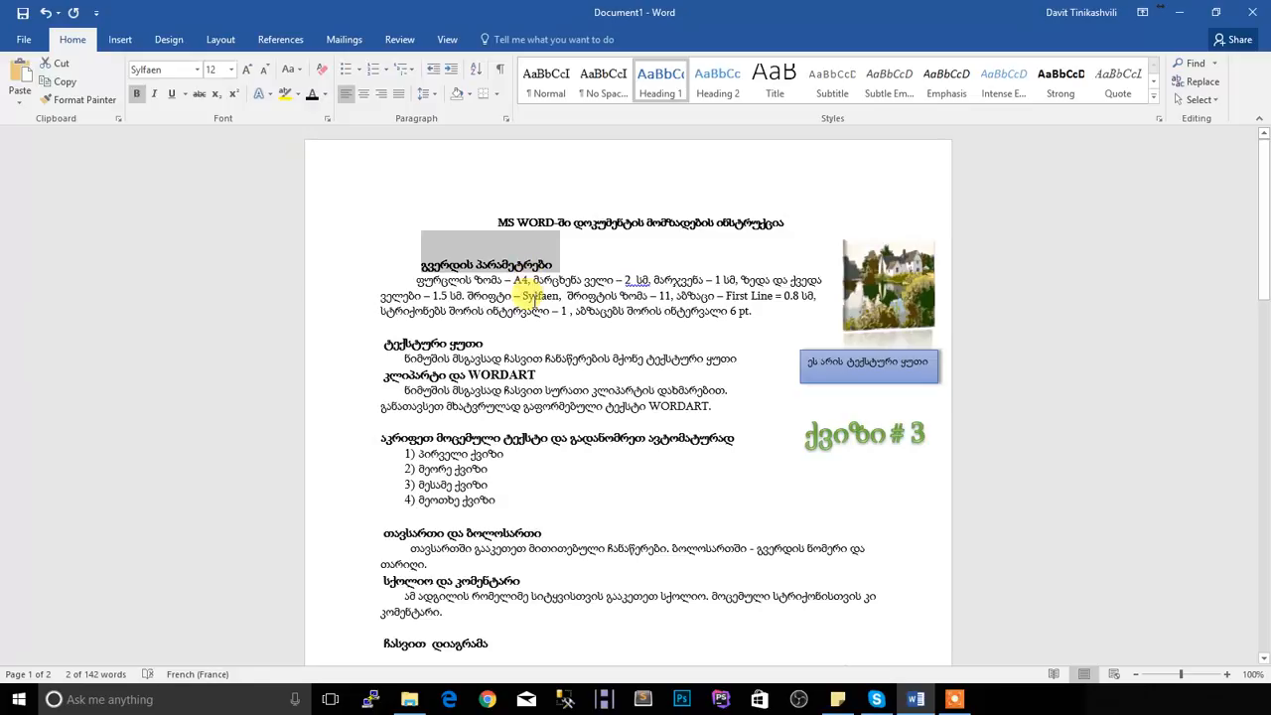
Copy the "გვერდის პარამეტრები" heading format to the titles "ტექსტური ყუთი", "კლიპარტი და WORDART" and "აკრიფეთ მოცემული ტექსტი და გადანომრეთ ავტომატურად"
{"action": "left_click", "coordinate": [85, 100]}
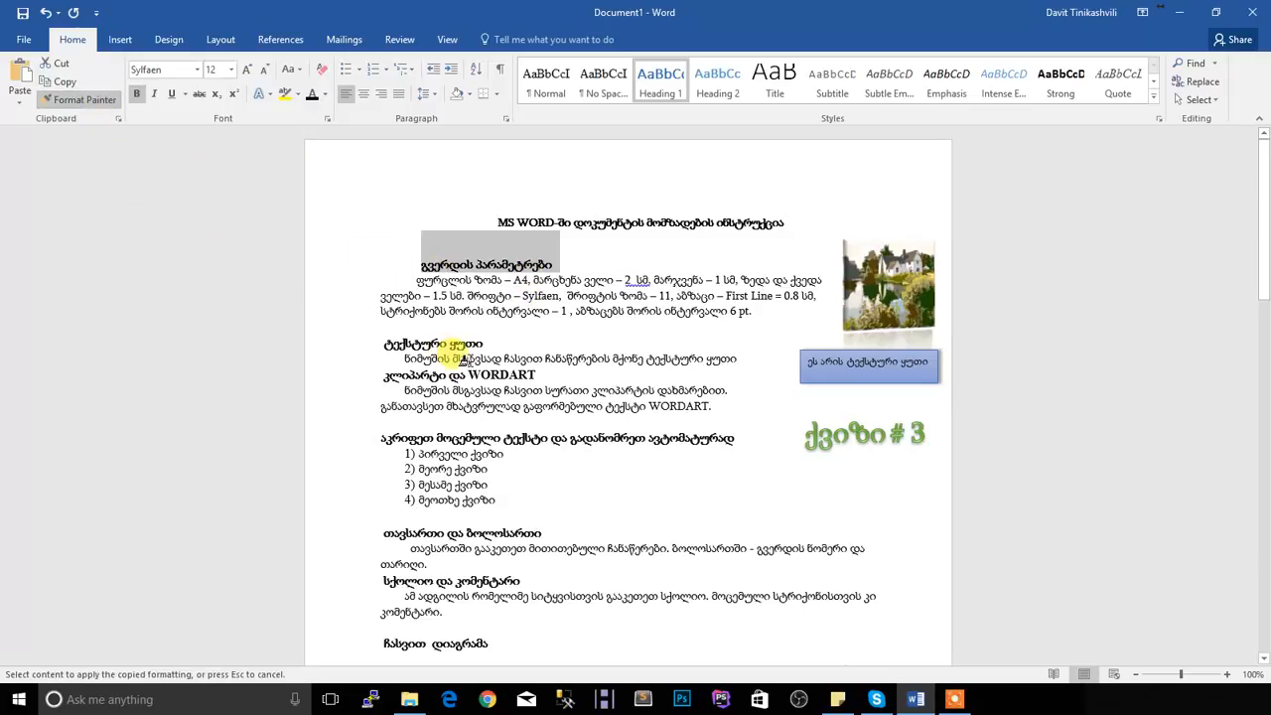
{"action": "left_click_drag", "start_coordinate": [462, 345], "coordinate": [365, 343]}
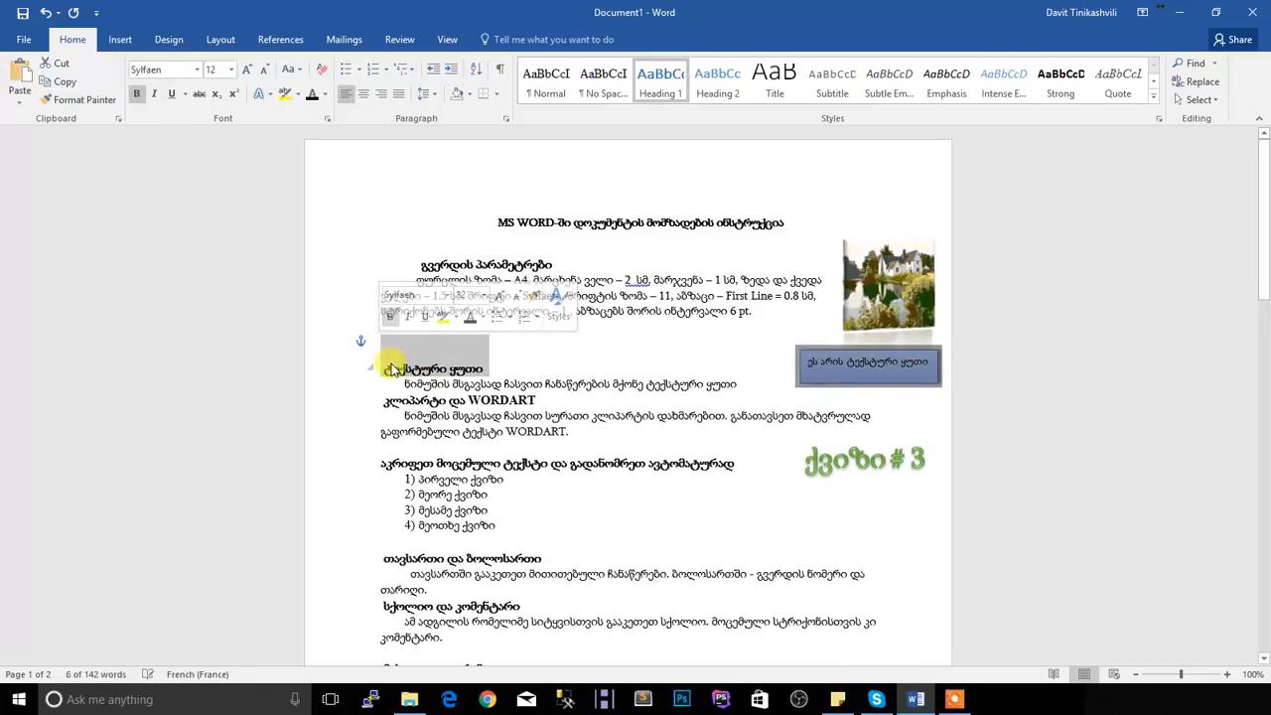
{"action": "left_click", "coordinate": [85, 100]}
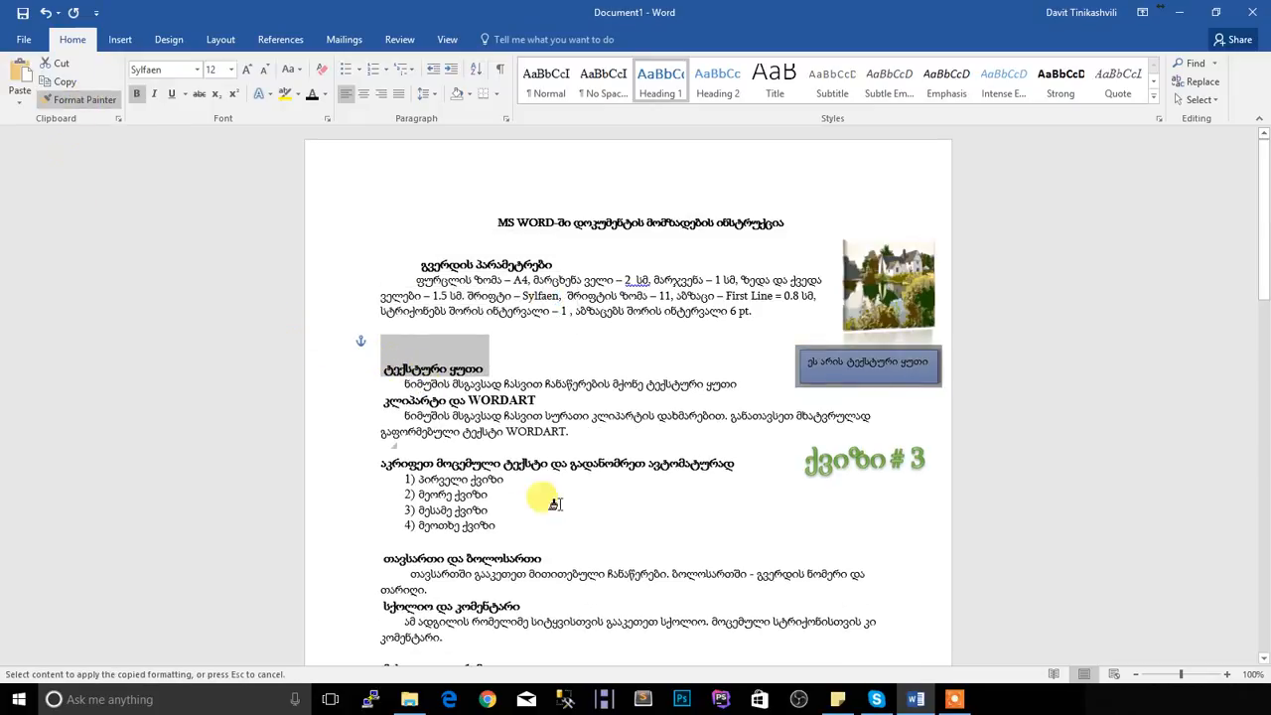
{"action": "left_click_drag", "start_coordinate": [536, 398], "coordinate": [383, 398]}
{"action": "left_click", "coordinate": [84, 100]}
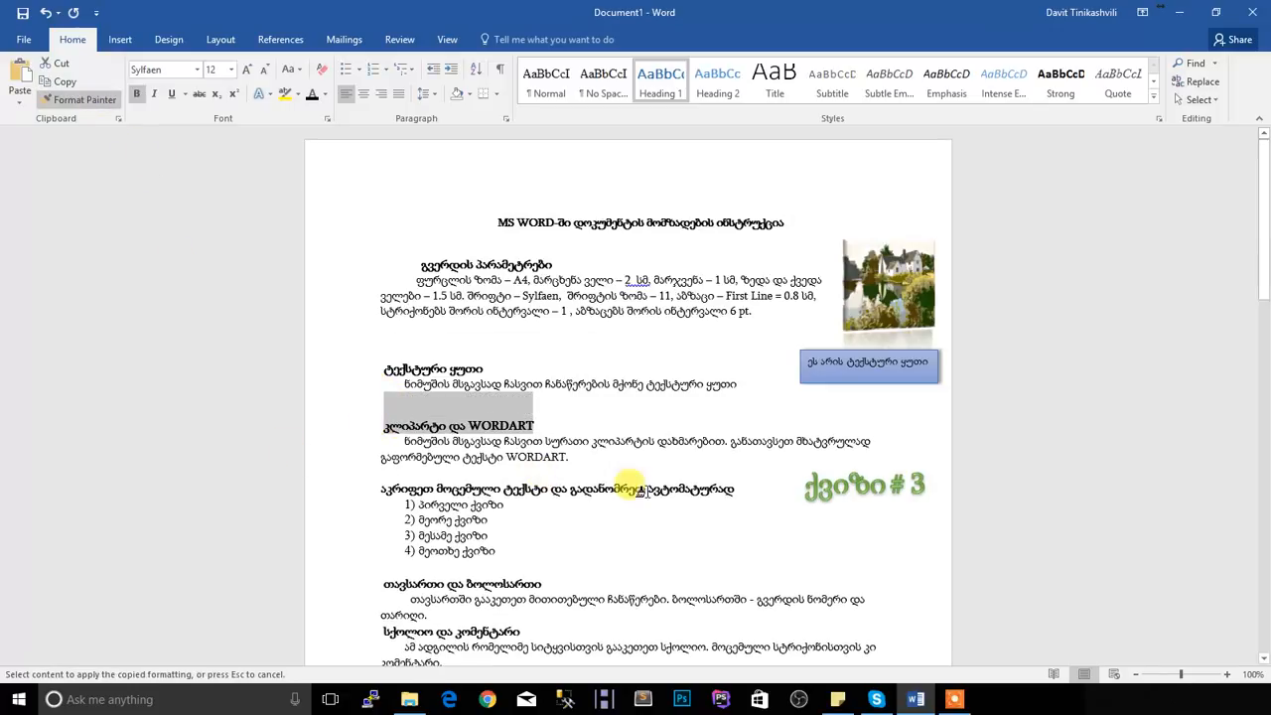
{"action": "left_click_drag", "start_coordinate": [739, 489], "coordinate": [382, 493]}
{"action": "scroll", "coordinate": [486, 511], "scroll_direction": "down", "scroll_amount": 2}
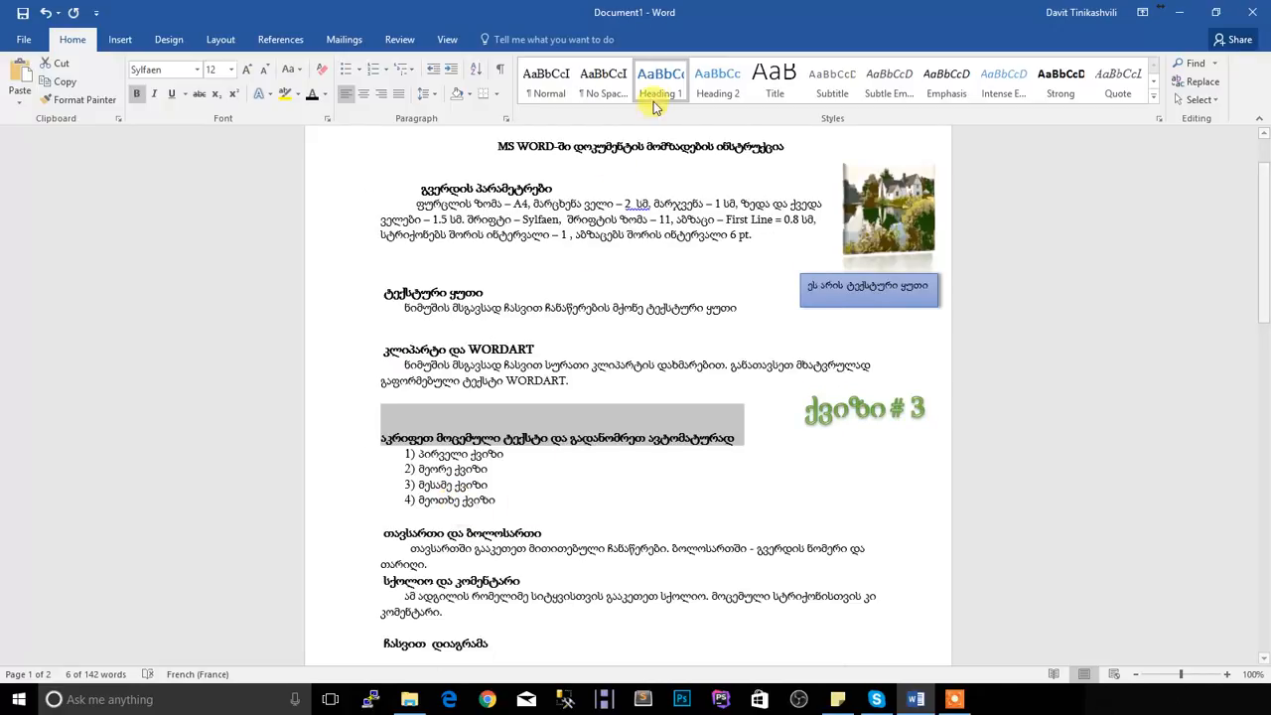
{"action": "left_click_drag", "start_coordinate": [552, 533], "coordinate": [381, 533]}
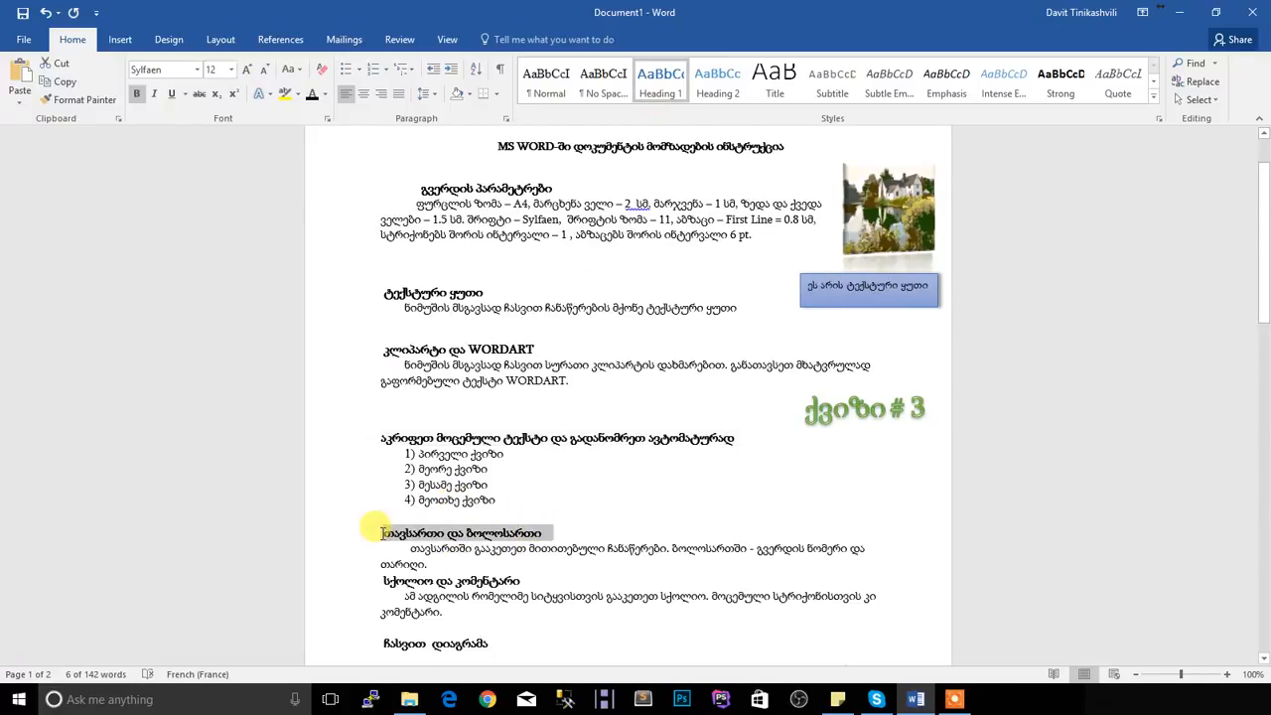
{"action": "left_click", "coordinate": [100, 101]}
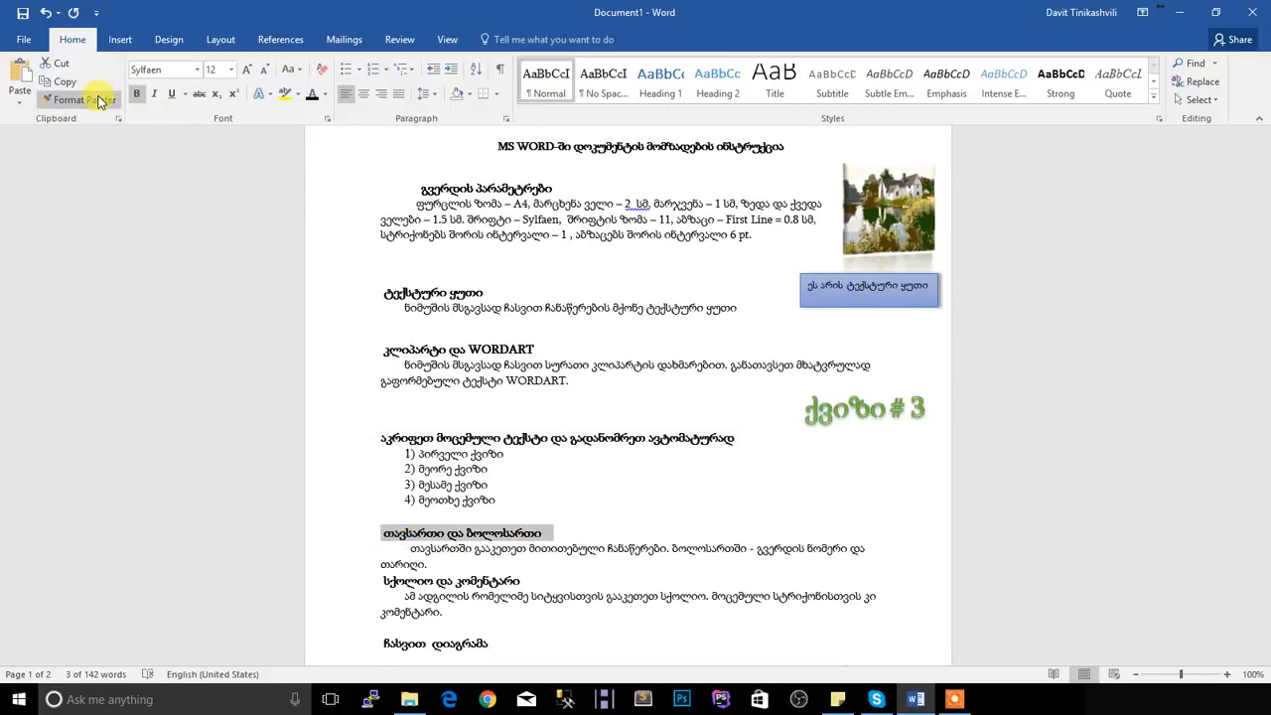
{"action": "left_click", "coordinate": [99, 101]}
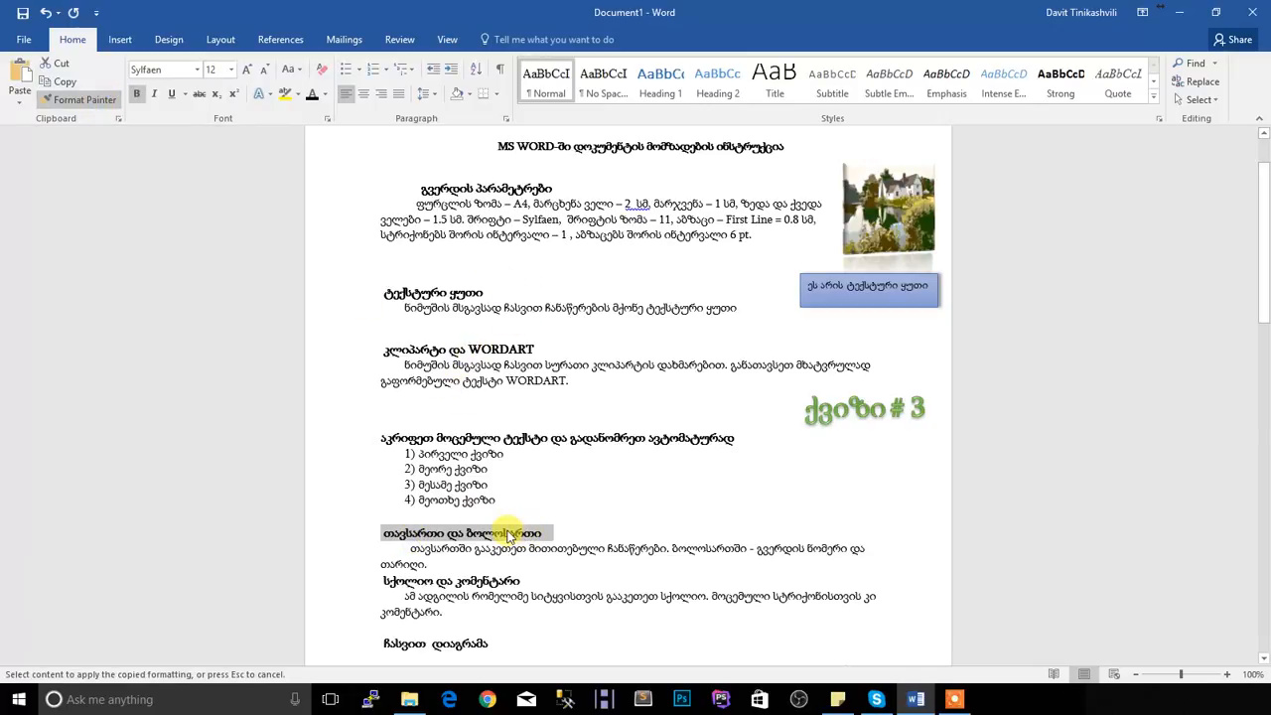
{"action": "mouse_move", "coordinate": [477, 430]}
{"action": "left_mouse_down"}
{"action": "mouse_move", "coordinate": [499, 446]}
{"action": "mouse_move", "coordinate": [675, 420]}
{"action": "mouse_move", "coordinate": [732, 440]}
{"action": "mouse_move", "coordinate": [380, 437]}
{"action": "left_mouse_up"}
Copy the heading format of "აკრიფეთ მოცემული ტექსტი და გადანომრეთ ავტომატურად" to the titles "თავსართი და ბოლოსართი" and "სქოლიო და კომენტარი"
{"action": "mouse_move", "coordinate": [732, 433]}
{"action": "left_mouse_down"}
{"action": "mouse_move", "coordinate": [400, 445]}
{"action": "mouse_move", "coordinate": [363, 426]}
{"action": "mouse_move", "coordinate": [363, 442]}
{"action": "left_mouse_up"}
{"action": "left_click", "coordinate": [87, 100]}
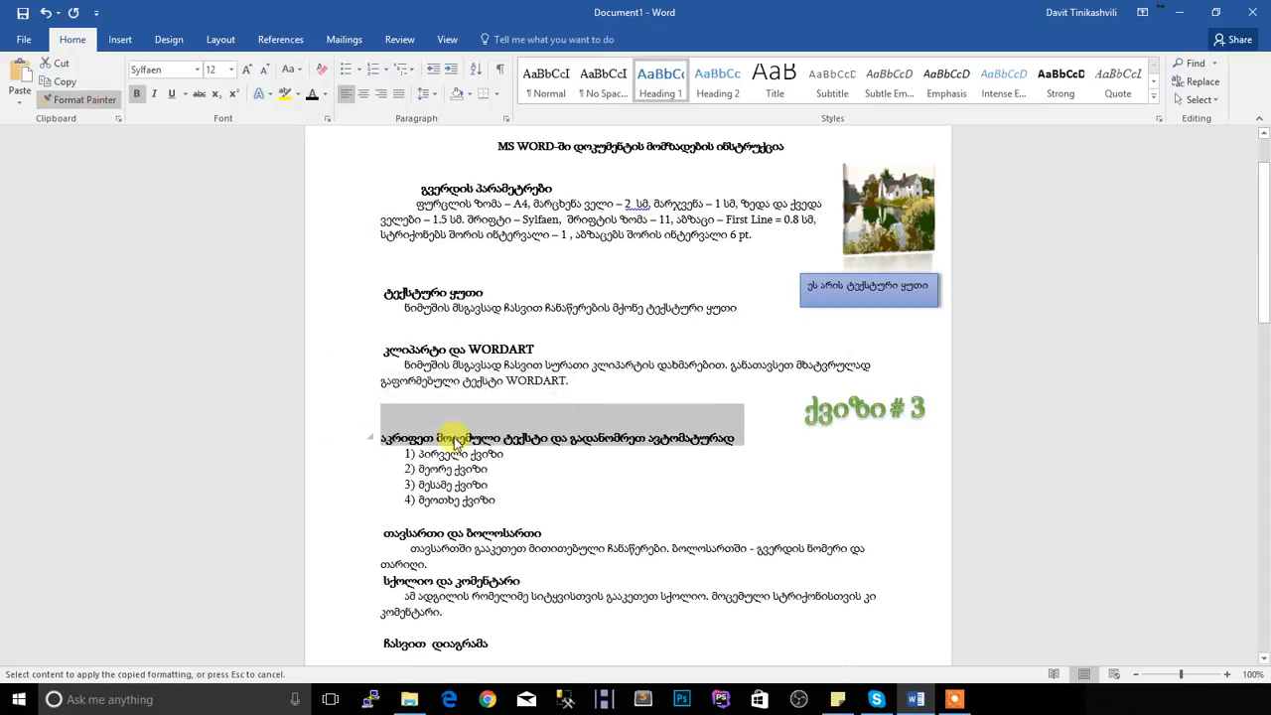
{"action": "mouse_move", "coordinate": [515, 529]}
{"action": "left_mouse_down"}
{"action": "mouse_move", "coordinate": [368, 525]}
{"action": "mouse_move", "coordinate": [388, 531]}
{"action": "left_mouse_up"}
{"action": "scroll", "coordinate": [252, 240], "scroll_direction": "down", "scroll_amount": 3}
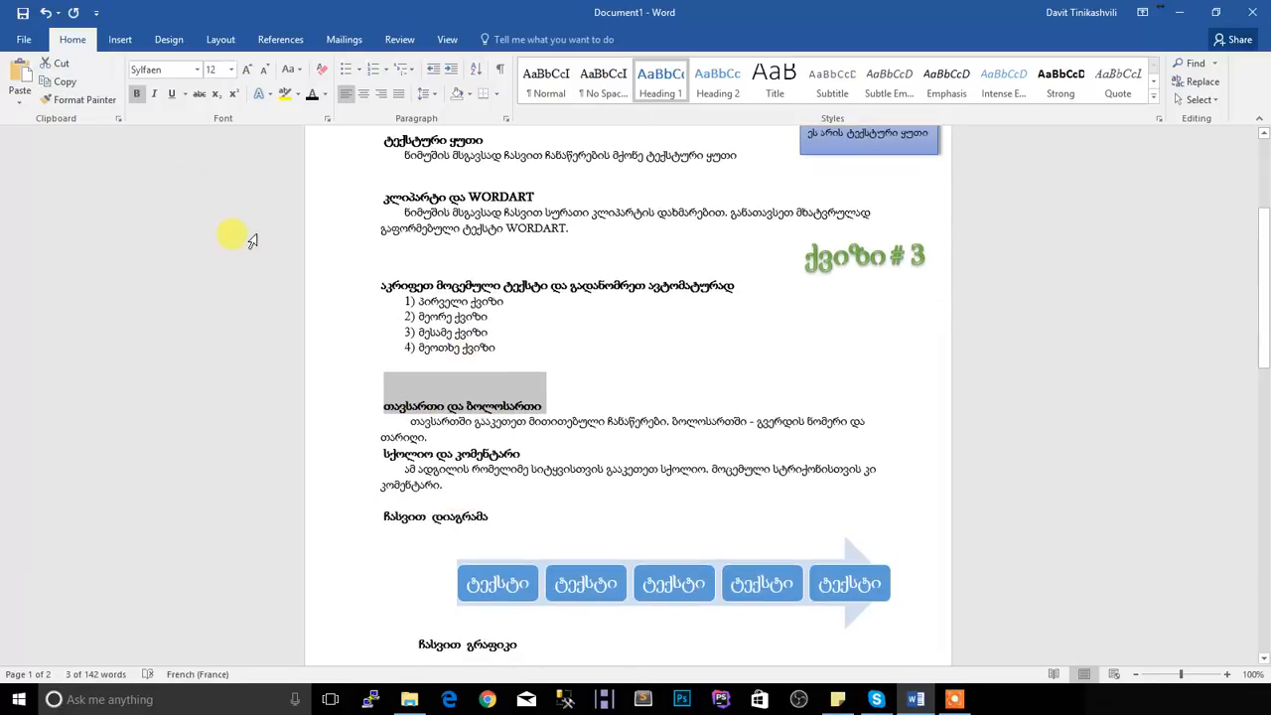
{"action": "left_click", "coordinate": [87, 100]}
{"action": "left_click_drag", "start_coordinate": [522, 453], "coordinate": [387, 455]}
Copy the same heading format to the titles "ჩასვით დიაგრამა" and "ჩასვით გრაფიკი" with Format Painter
{"action": "left_click", "coordinate": [86, 99]}
{"action": "scroll", "coordinate": [510, 486], "scroll_direction": "down", "scroll_amount": 2}
{"action": "left_click_drag", "start_coordinate": [493, 431], "coordinate": [378, 427]}
{"action": "scroll", "coordinate": [359, 368], "scroll_direction": "down", "scroll_amount": 1}
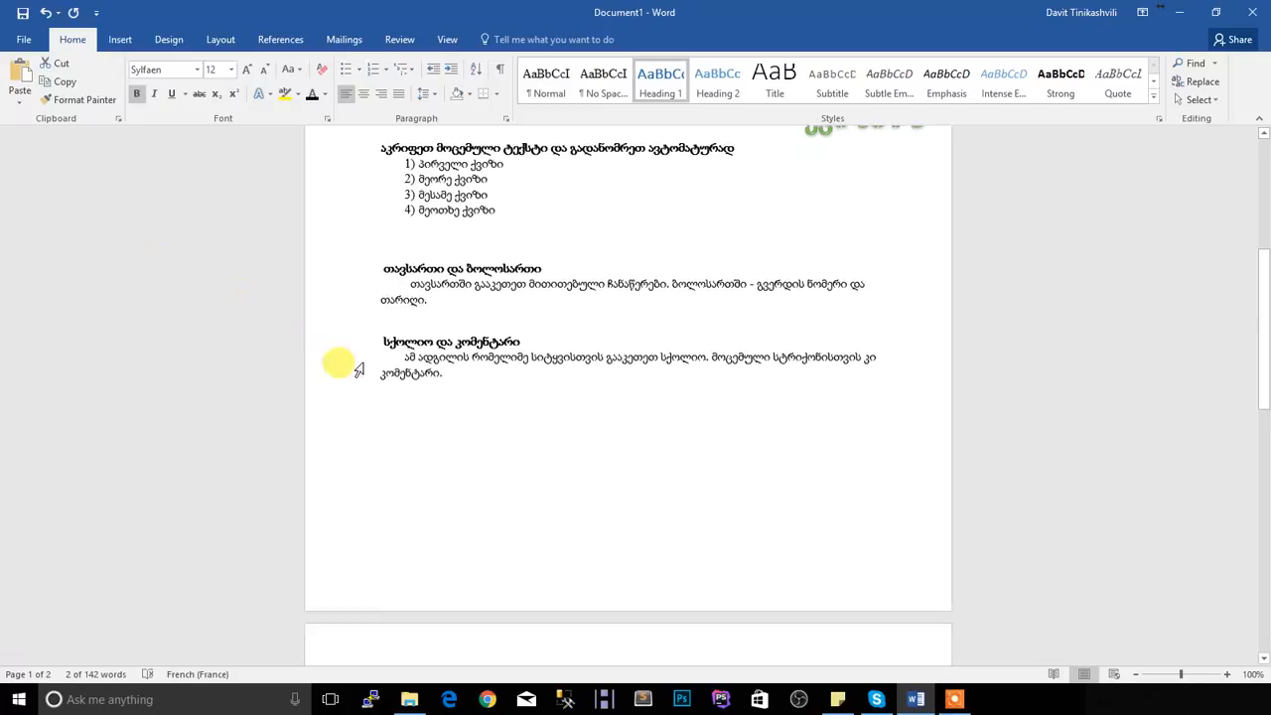
{"action": "scroll", "coordinate": [359, 368], "scroll_direction": "down", "scroll_amount": 11}
{"action": "left_click", "coordinate": [86, 99]}
{"action": "left_click_drag", "start_coordinate": [518, 254], "coordinate": [405, 248]}
Insert a table of contents in the Automatic Table 1 style below the student score table
{"action": "scroll", "coordinate": [427, 397], "scroll_direction": "down", "scroll_amount": 2}
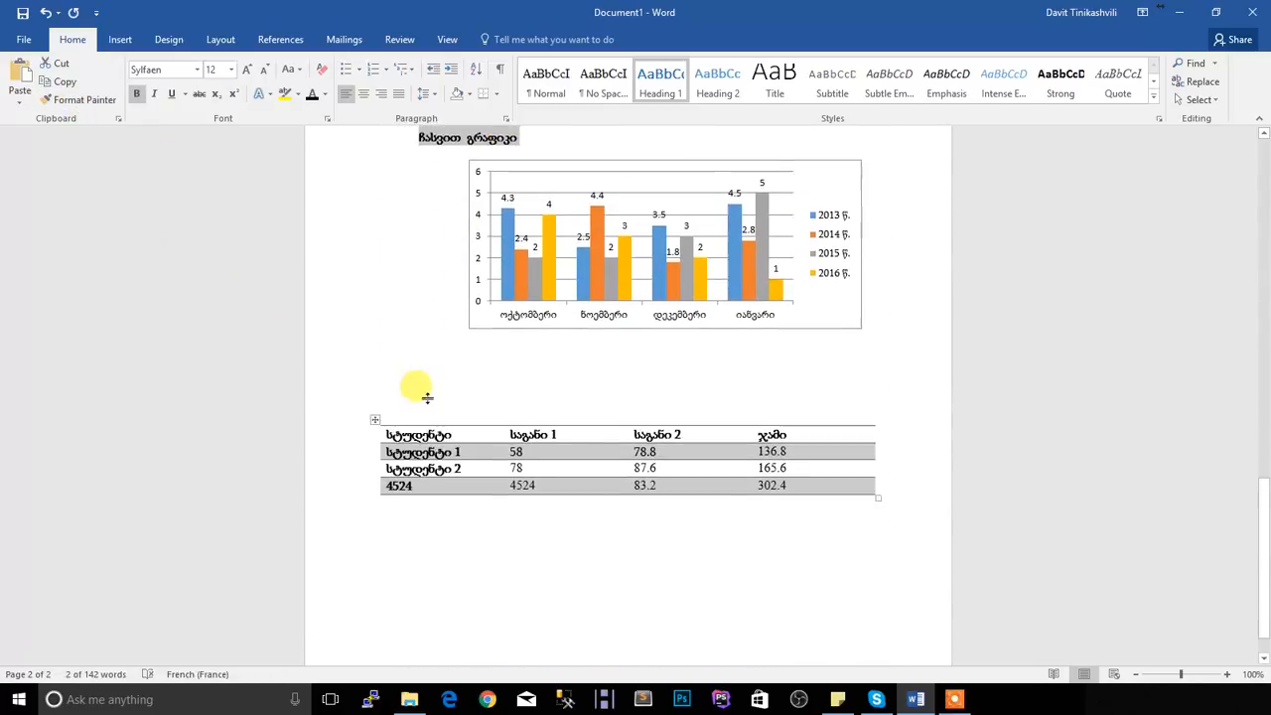
{"action": "scroll", "coordinate": [427, 397], "scroll_direction": "down", "scroll_amount": 1}
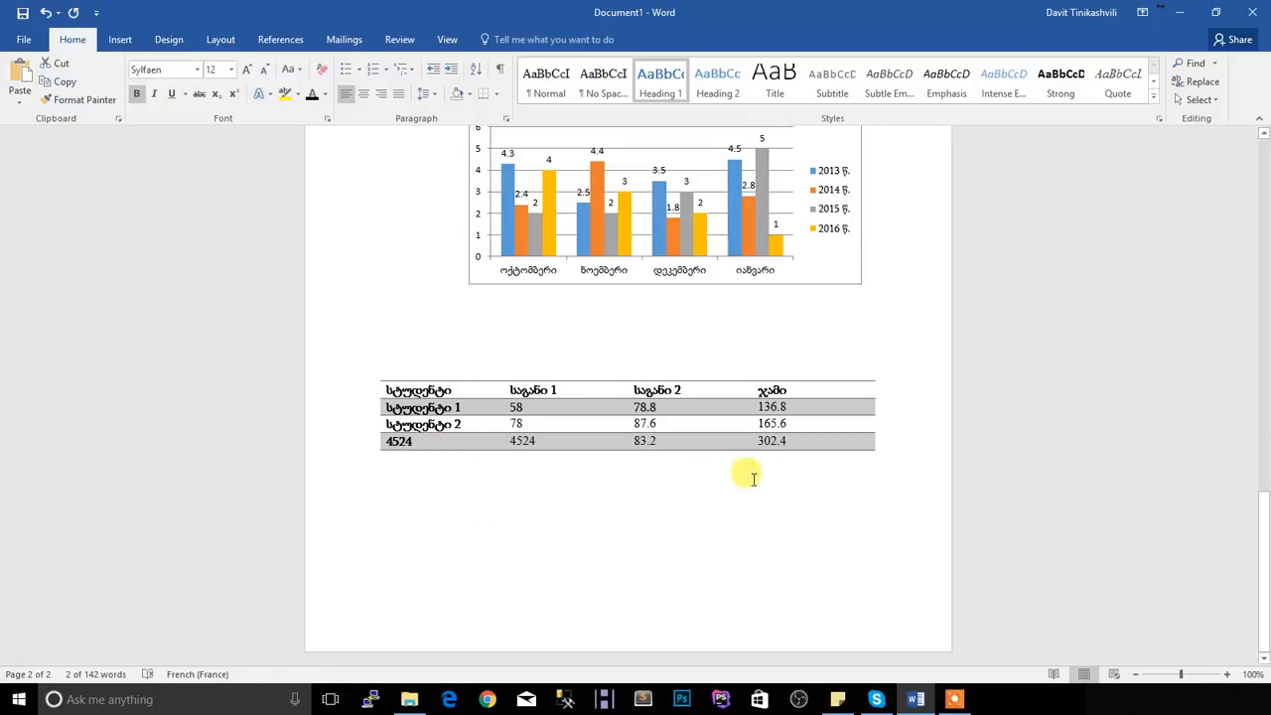
{"action": "left_click", "coordinate": [422, 531]}
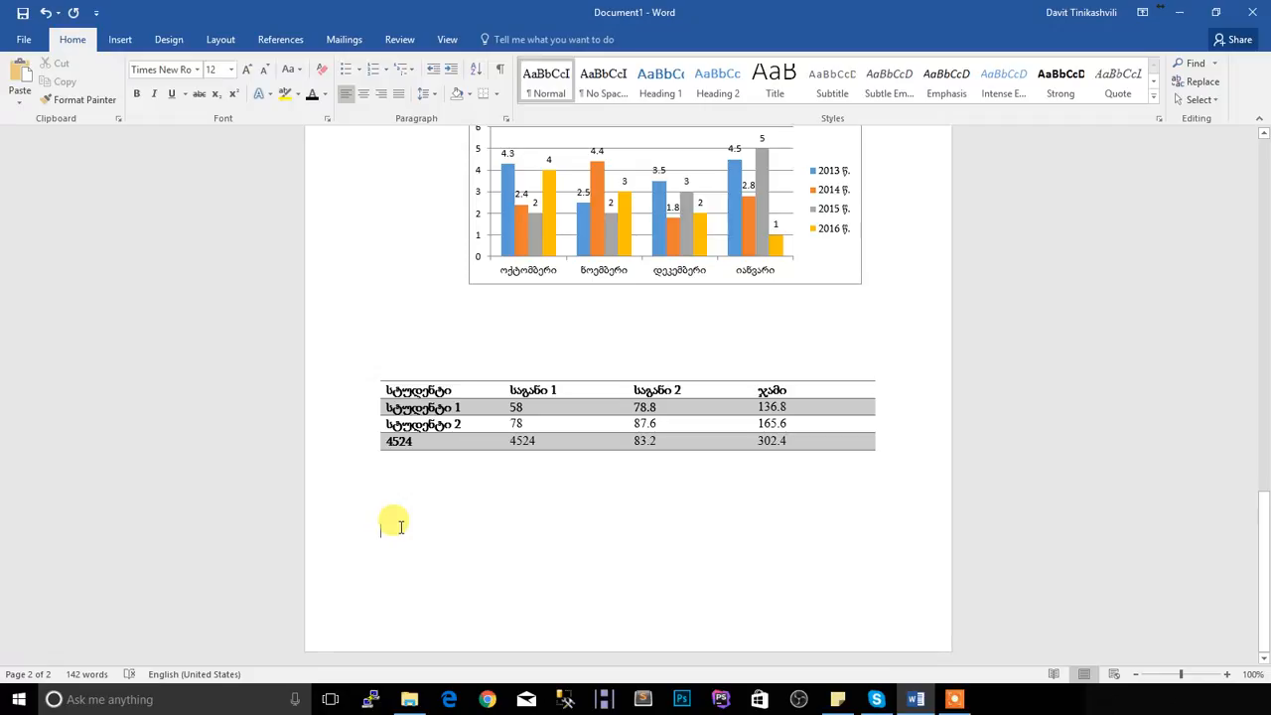
{"action": "left_click", "coordinate": [280, 40]}
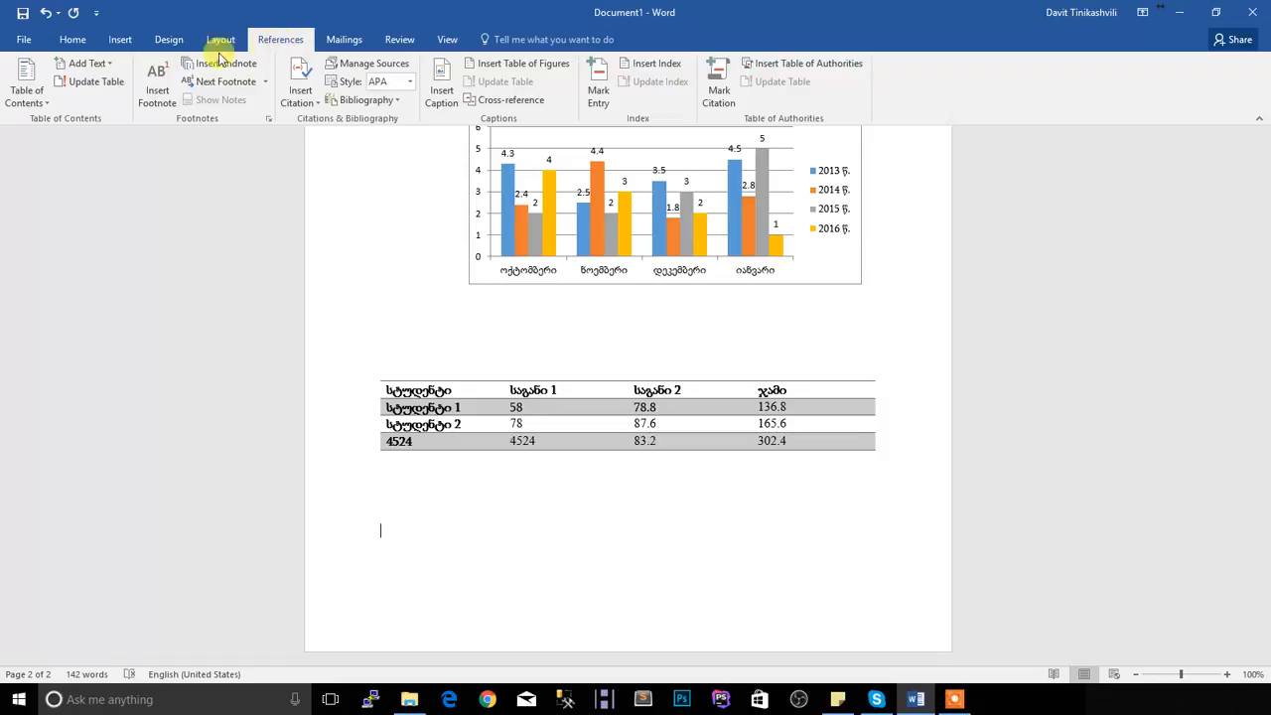
{"action": "left_click", "coordinate": [39, 110]}
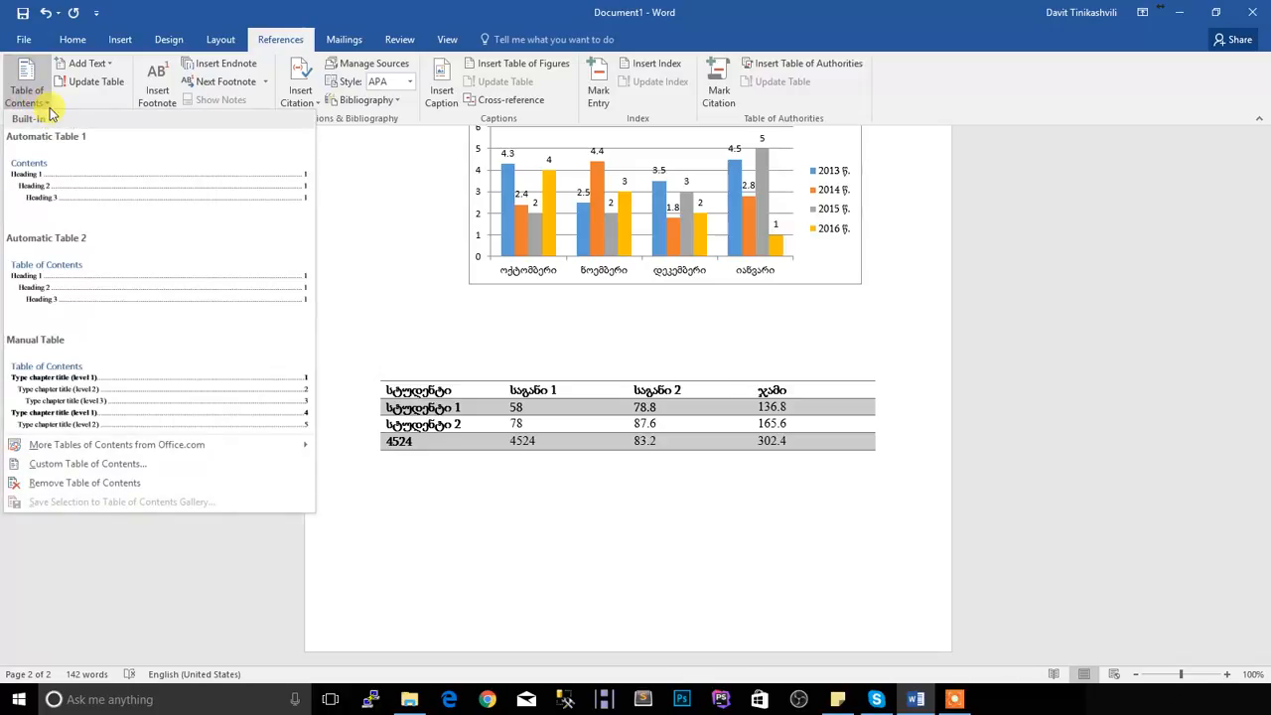
{"action": "left_click", "coordinate": [81, 176]}
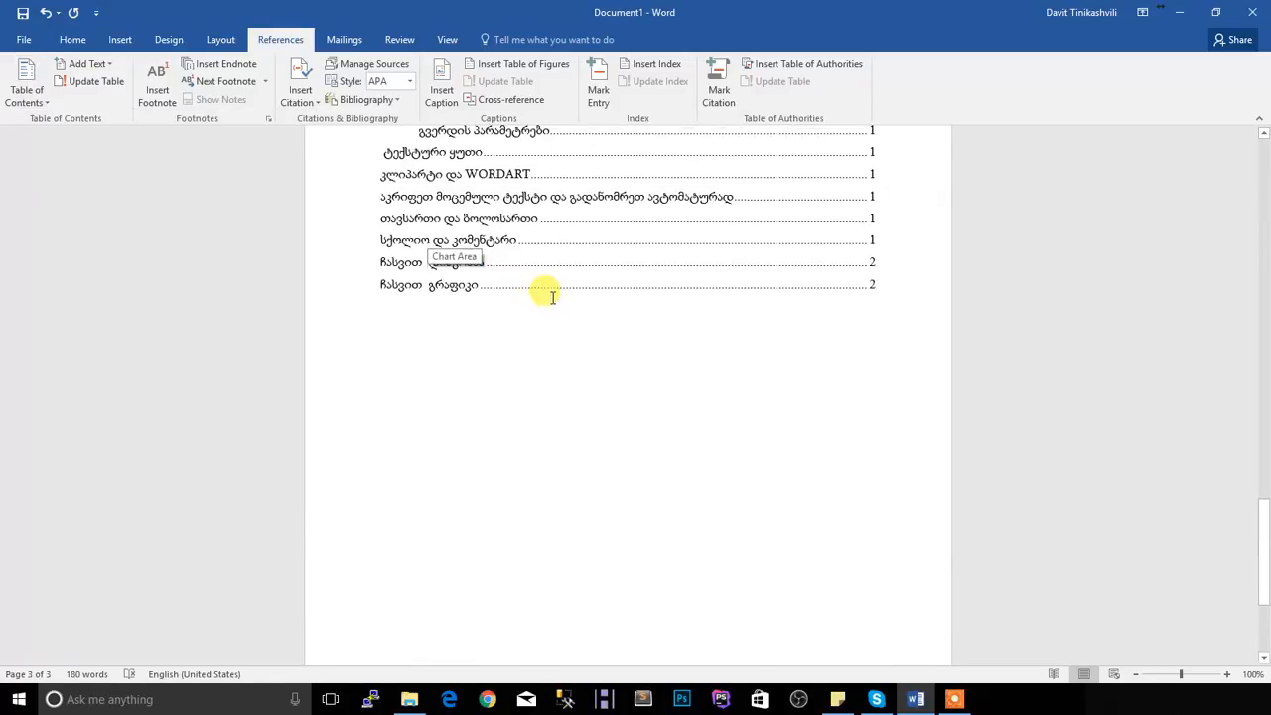
Replace the table of contents title "Contents" with the Georgian word "სარჩევი"
{"action": "scroll", "coordinate": [552, 297], "scroll_direction": "up", "scroll_amount": 3}
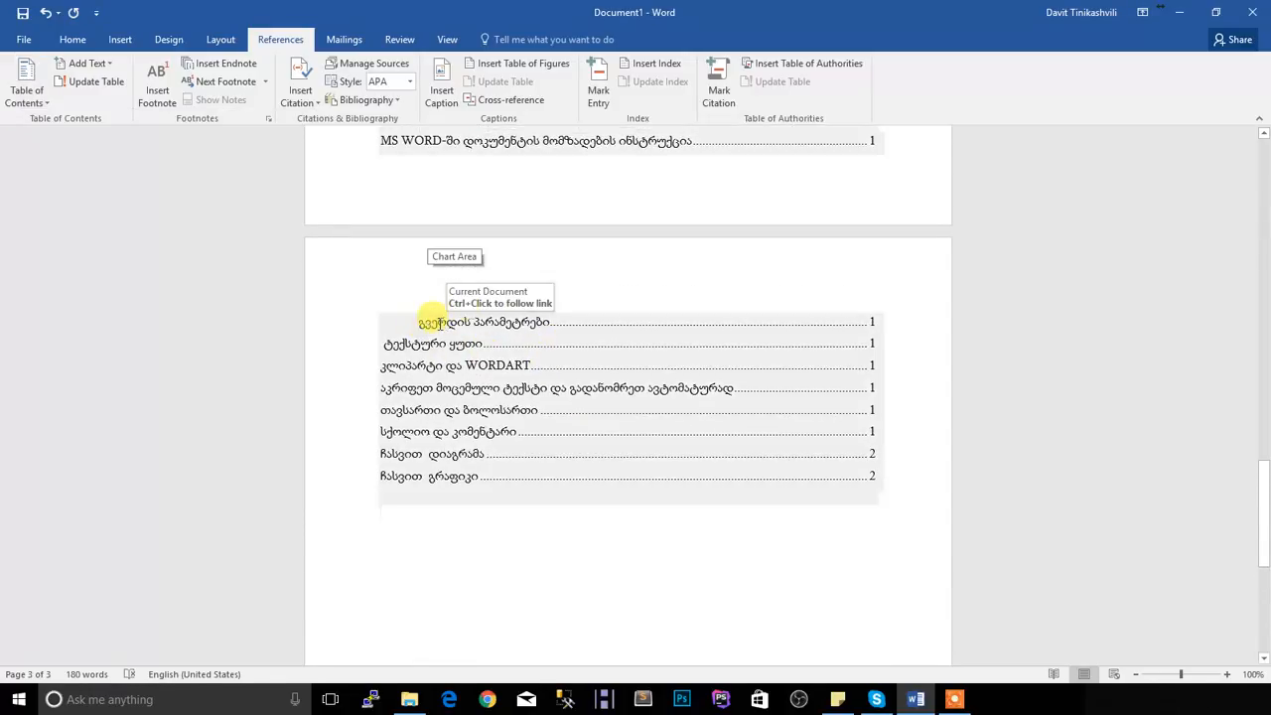
{"action": "scroll", "coordinate": [516, 377], "scroll_direction": "up", "scroll_amount": 2}
{"action": "left_click_drag", "start_coordinate": [443, 234], "coordinate": [381, 235]}
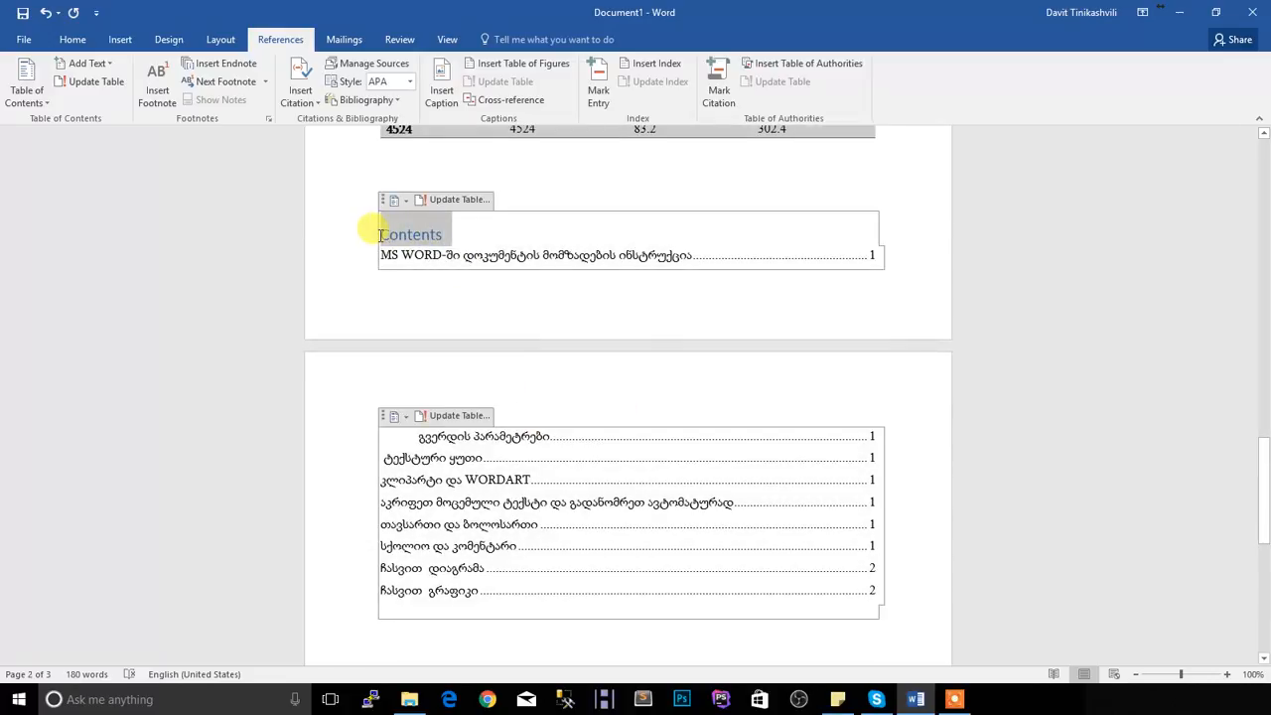
{"action": "type", "text": "sa"}
{"action": "key", "text": "BackSpace"}
{"action": "key", "text": "BackSpace"}
{"action": "key", "text": "alt+shift"}
{"action": "type", "text": "სარჩევი"}
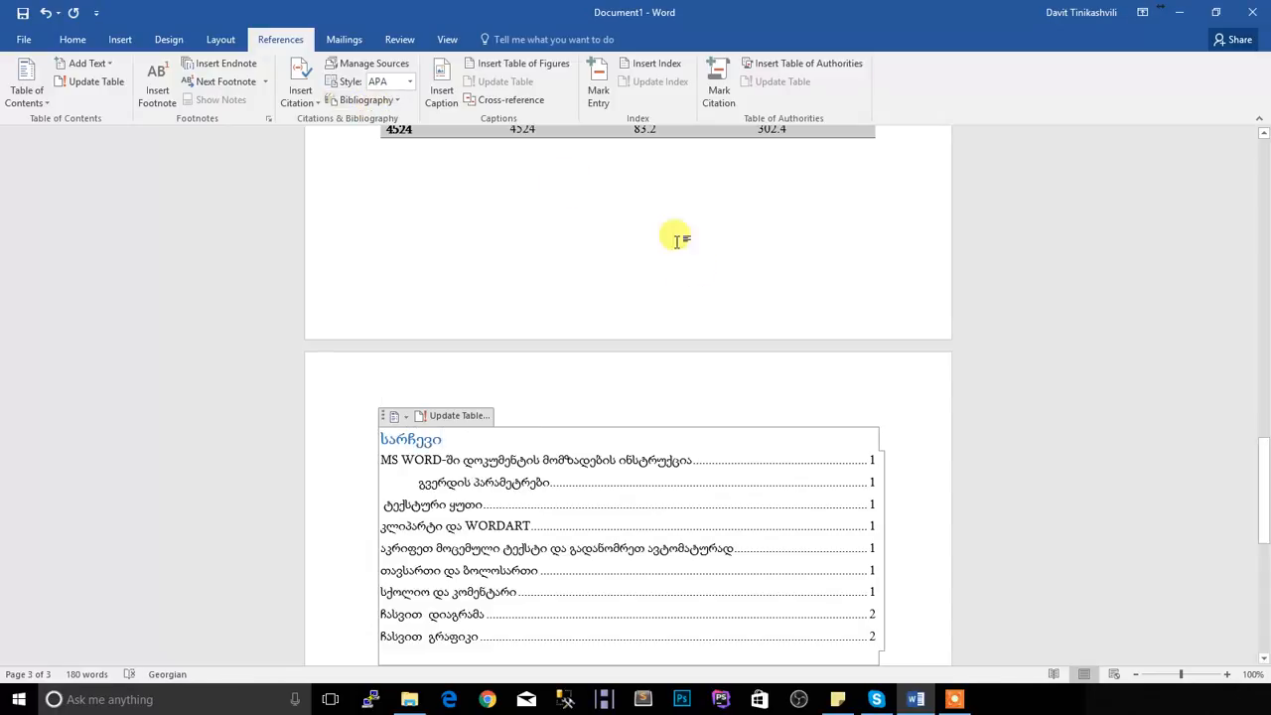
Compare the page numbers in the table of contents with the pages where the section headings stand
{"action": "scroll", "coordinate": [685, 402], "scroll_direction": "down", "scroll_amount": 3}
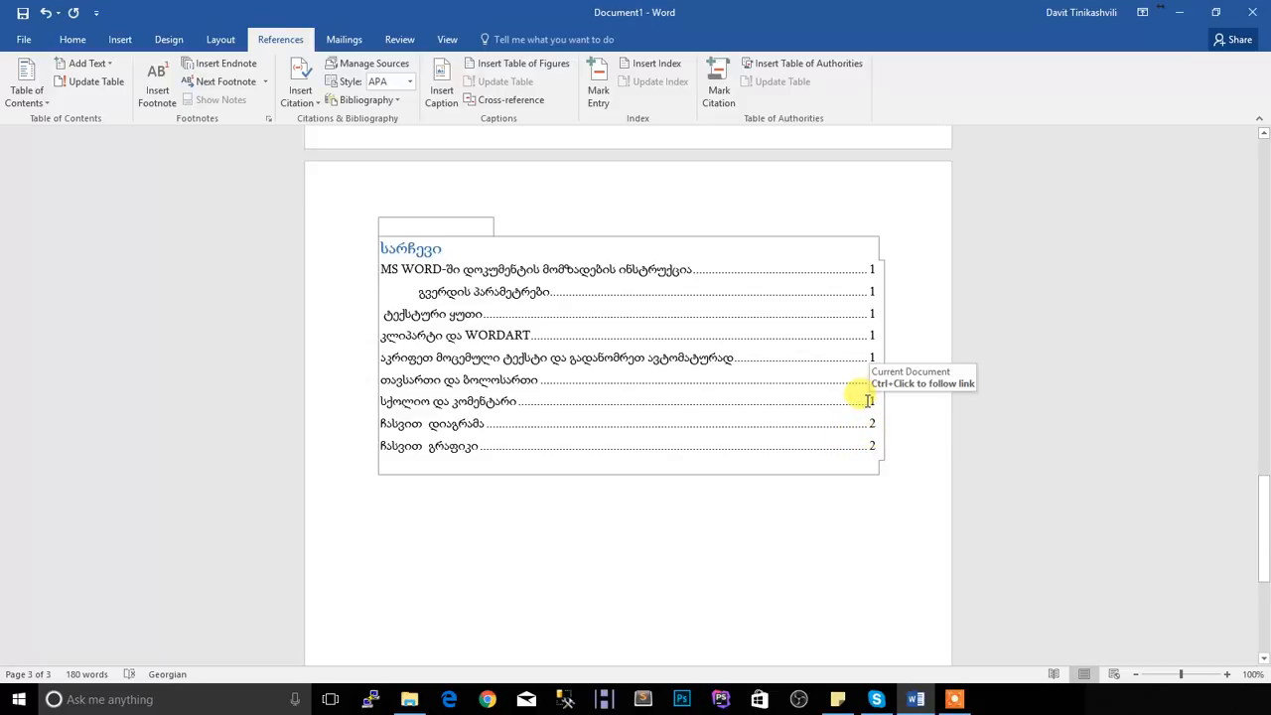
{"action": "scroll", "coordinate": [735, 431], "scroll_direction": "up", "scroll_amount": 5}
{"action": "scroll", "coordinate": [735, 440], "scroll_direction": "up", "scroll_amount": 8}
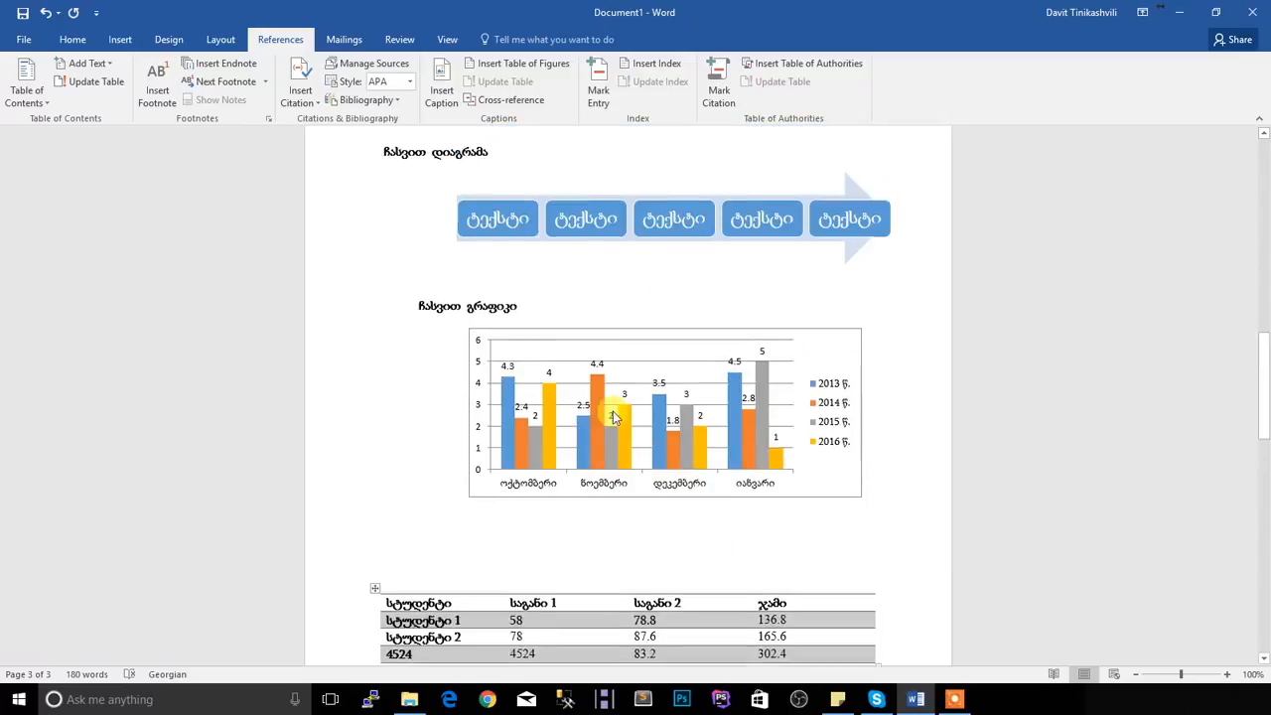
{"action": "scroll", "coordinate": [526, 392], "scroll_direction": "up", "scroll_amount": 3}
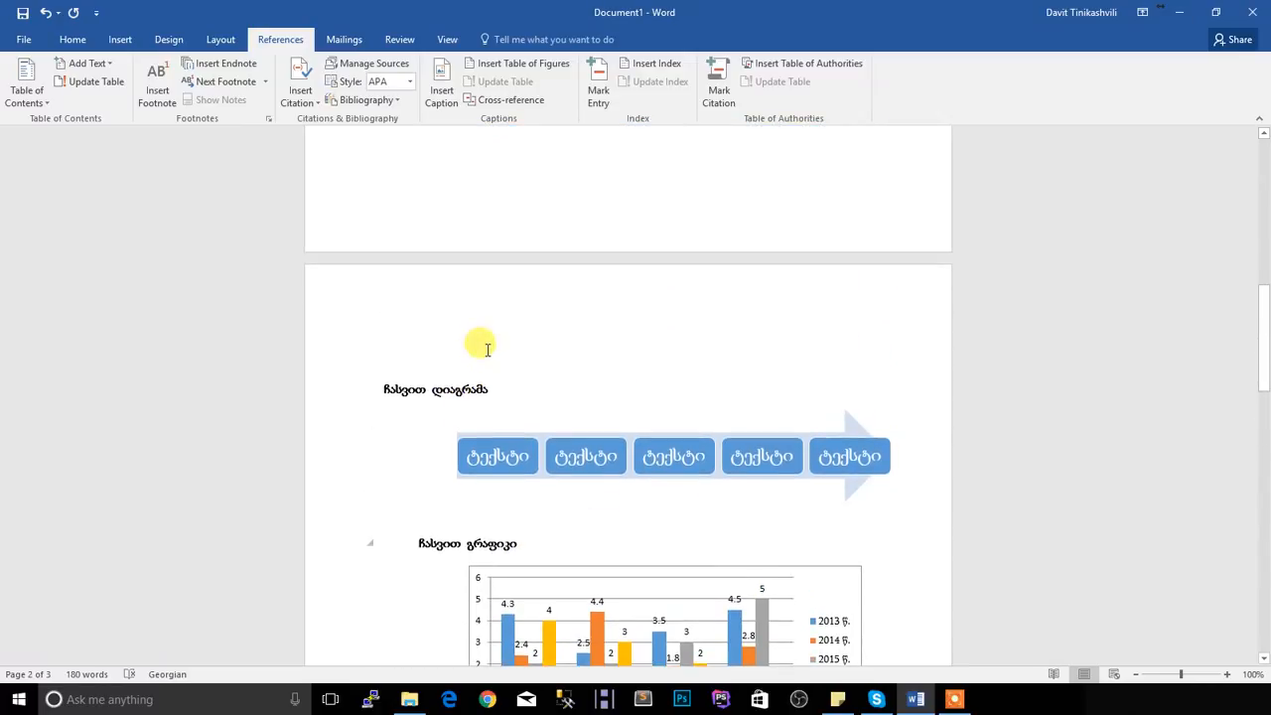
{"action": "scroll", "coordinate": [488, 349], "scroll_direction": "up", "scroll_amount": 5}
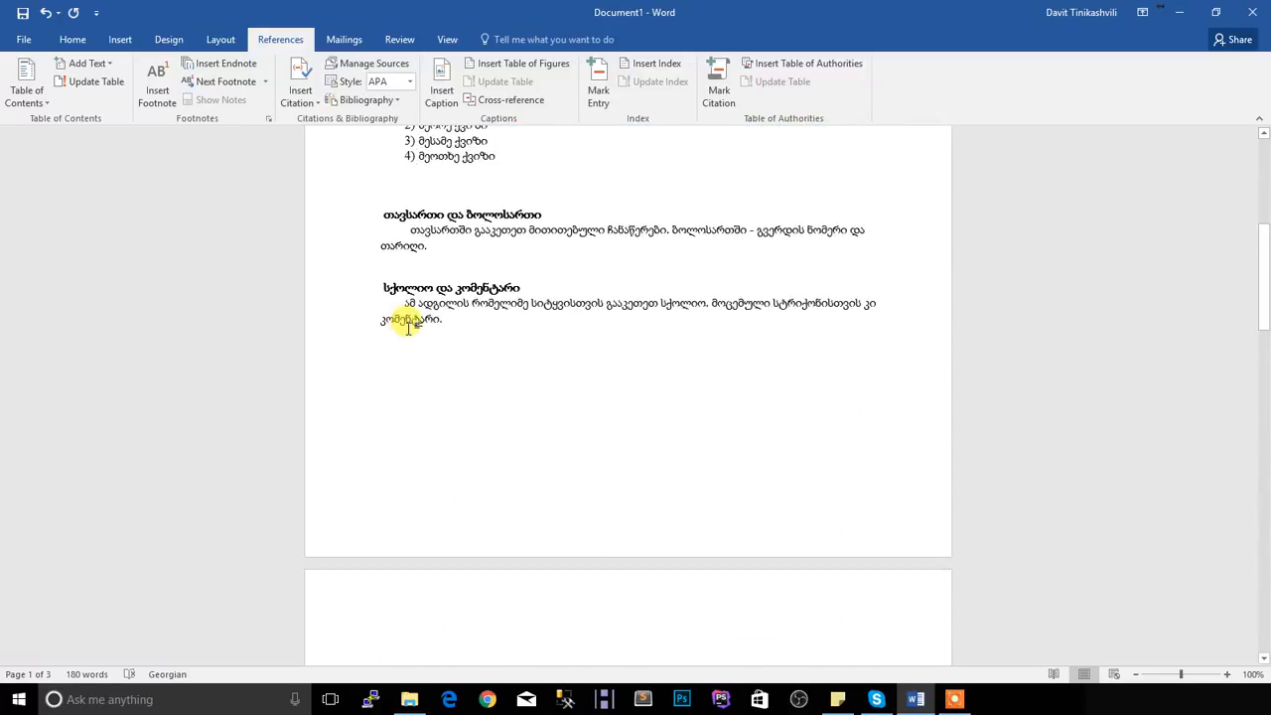
{"action": "scroll", "coordinate": [409, 297], "scroll_direction": "down", "scroll_amount": 8}
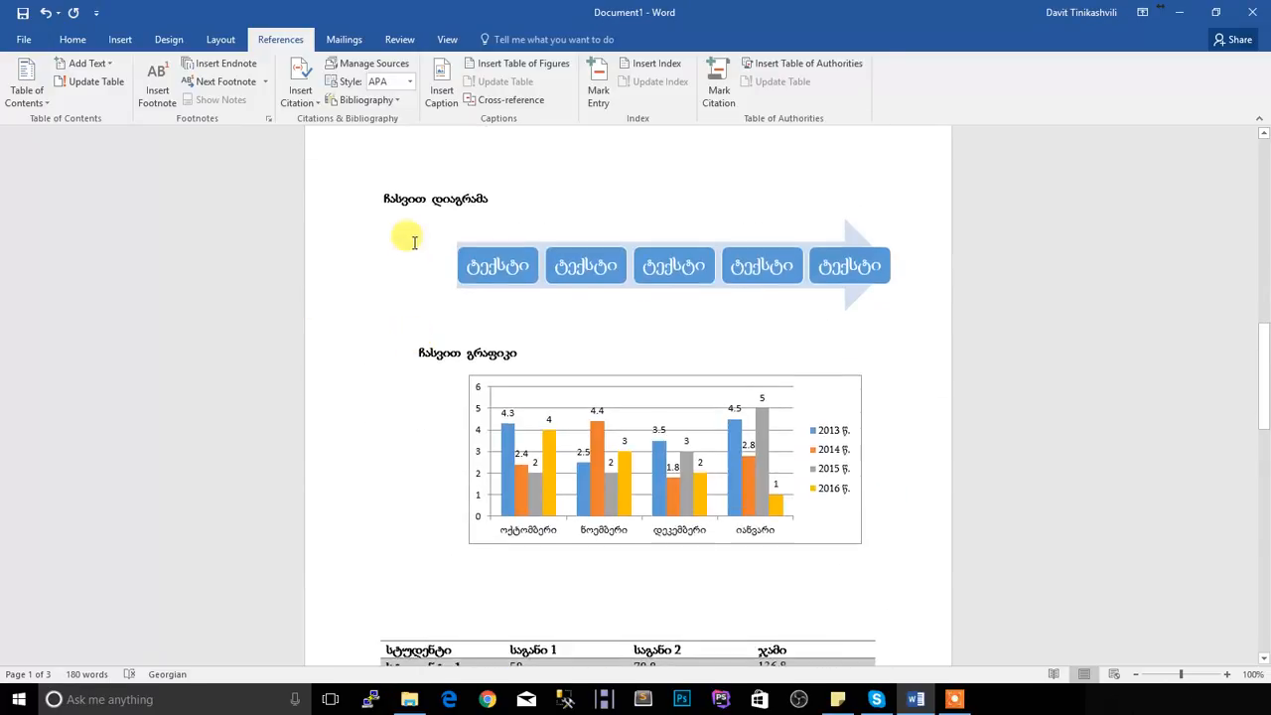
{"action": "scroll", "coordinate": [682, 418], "scroll_direction": "down", "scroll_amount": 3}
{"action": "scroll", "coordinate": [681, 418], "scroll_direction": "down", "scroll_amount": 5}
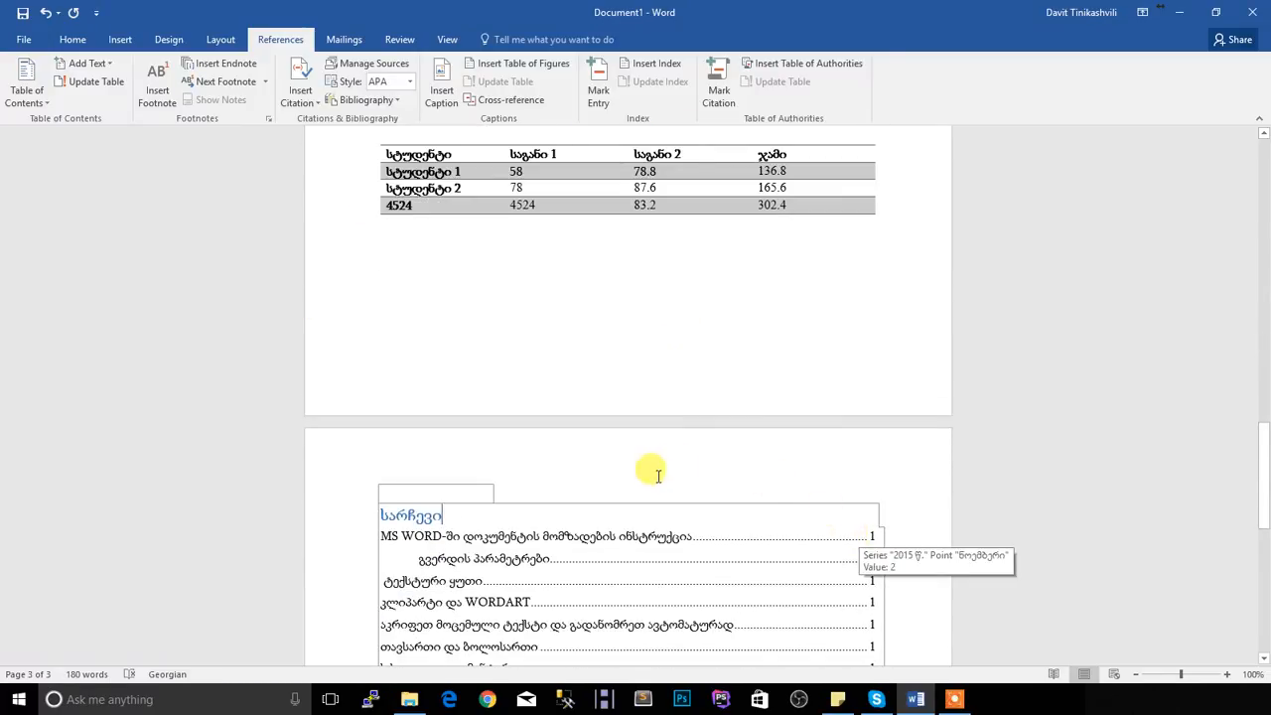
{"action": "scroll", "coordinate": [486, 372], "scroll_direction": "up", "scroll_amount": 15}
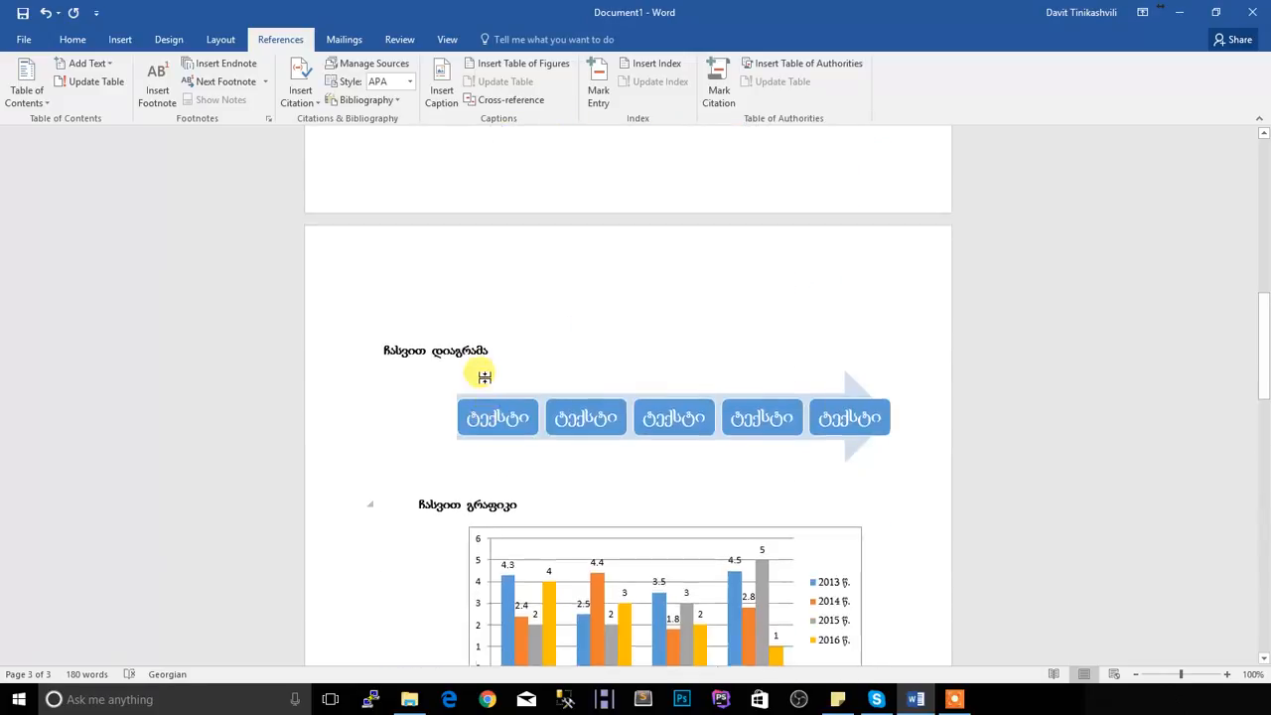
{"action": "scroll", "coordinate": [486, 376], "scroll_direction": "up", "scroll_amount": 2}
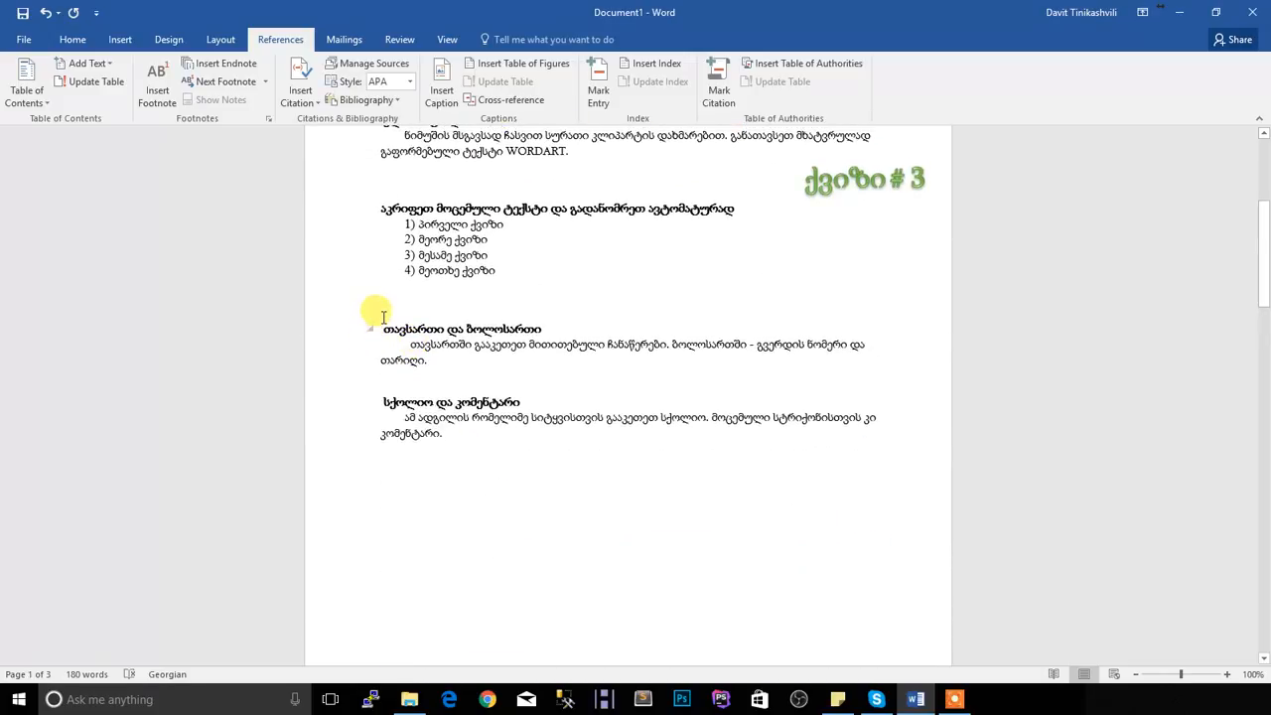
Delete the sections "თავსართი და ბოლოსართი" and "სქოლიო და კომენტარი" with the surplus blank lines after the numbered list
{"action": "left_click_drag", "start_coordinate": [391, 323], "coordinate": [530, 434]}
{"action": "key", "text": "Delete"}
{"action": "left_click", "coordinate": [510, 275]}
{"action": "key", "text": "Delete"}
{"action": "key", "text": "Delete"}
{"action": "scroll", "coordinate": [502, 295], "scroll_direction": "down", "scroll_amount": 8}
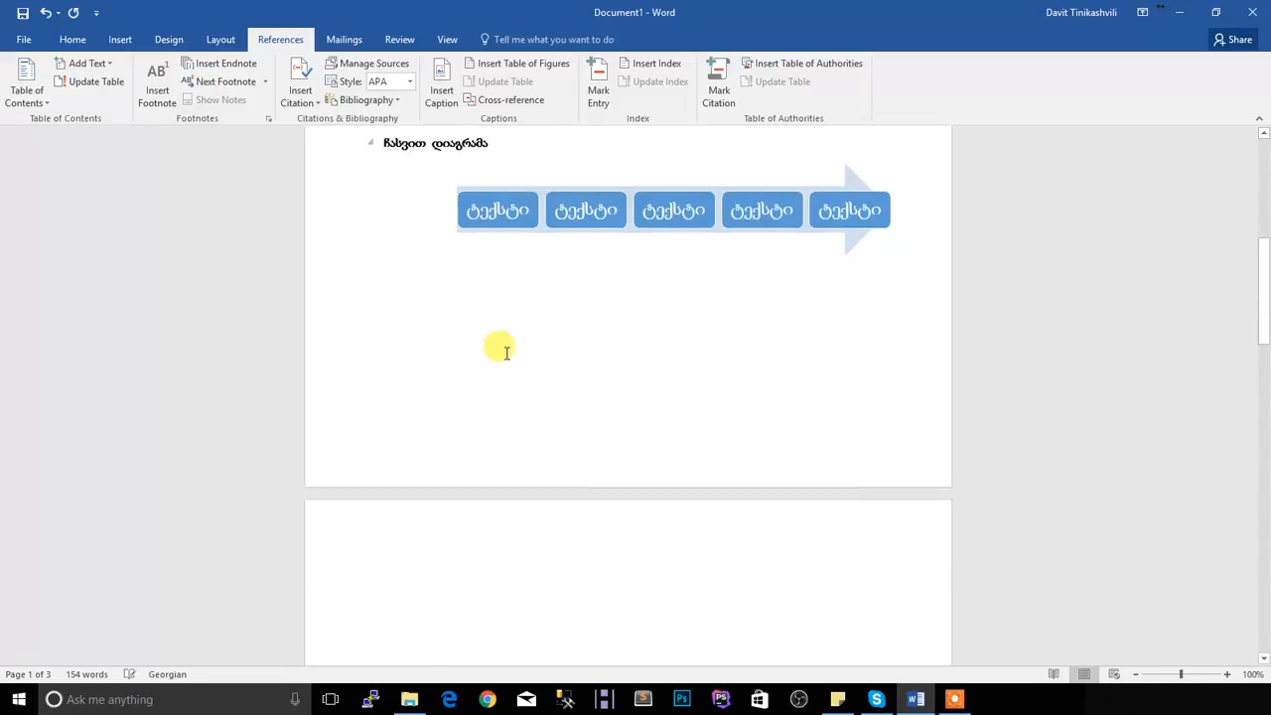
{"action": "scroll", "coordinate": [526, 236], "scroll_direction": "up", "scroll_amount": 3}
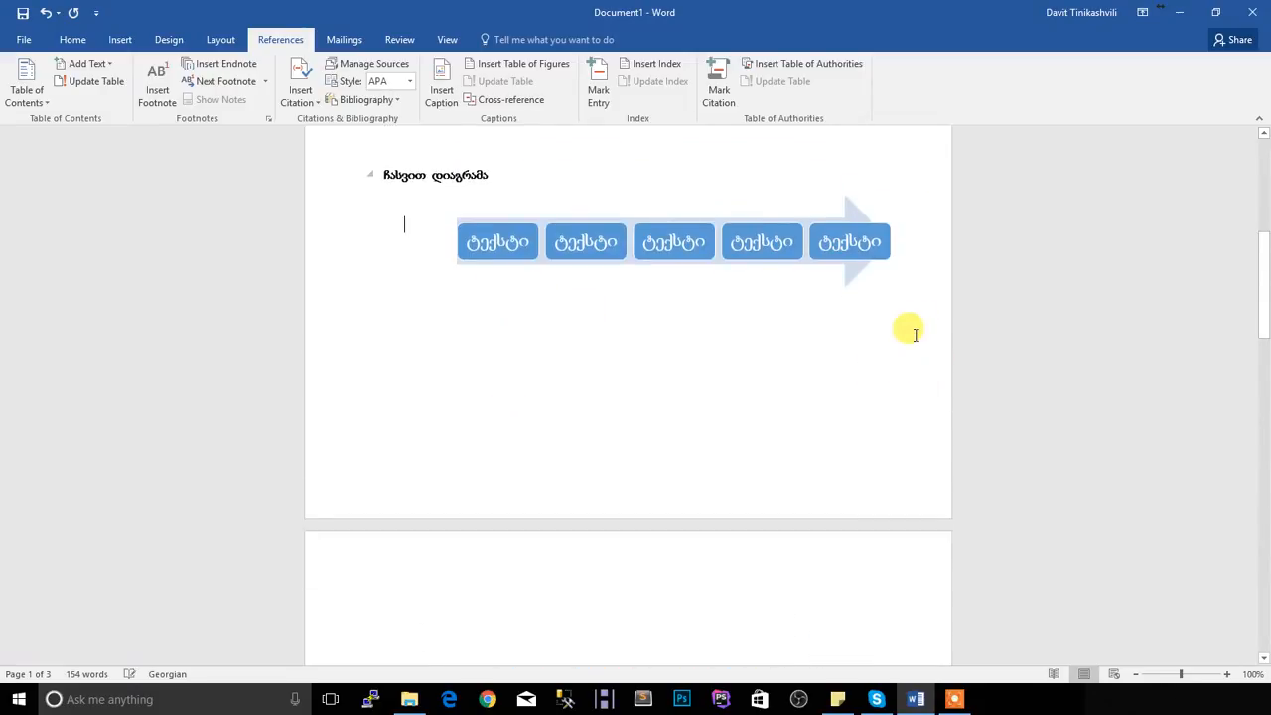
{"action": "left_click", "coordinate": [421, 365]}
{"action": "double_click", "coordinate": [424, 361]}
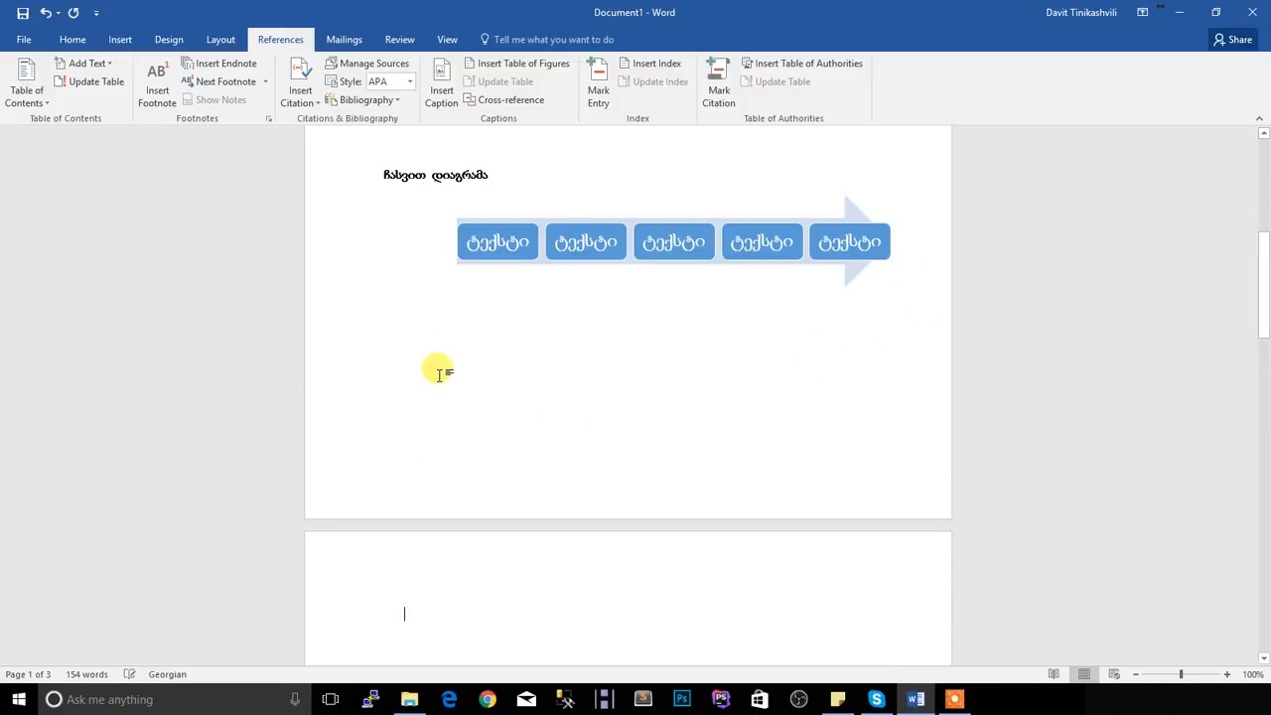
Update the "სარჩევი" table of contents so its entries and page numbers match the edited document
{"action": "scroll", "coordinate": [441, 373], "scroll_direction": "down", "scroll_amount": 15}
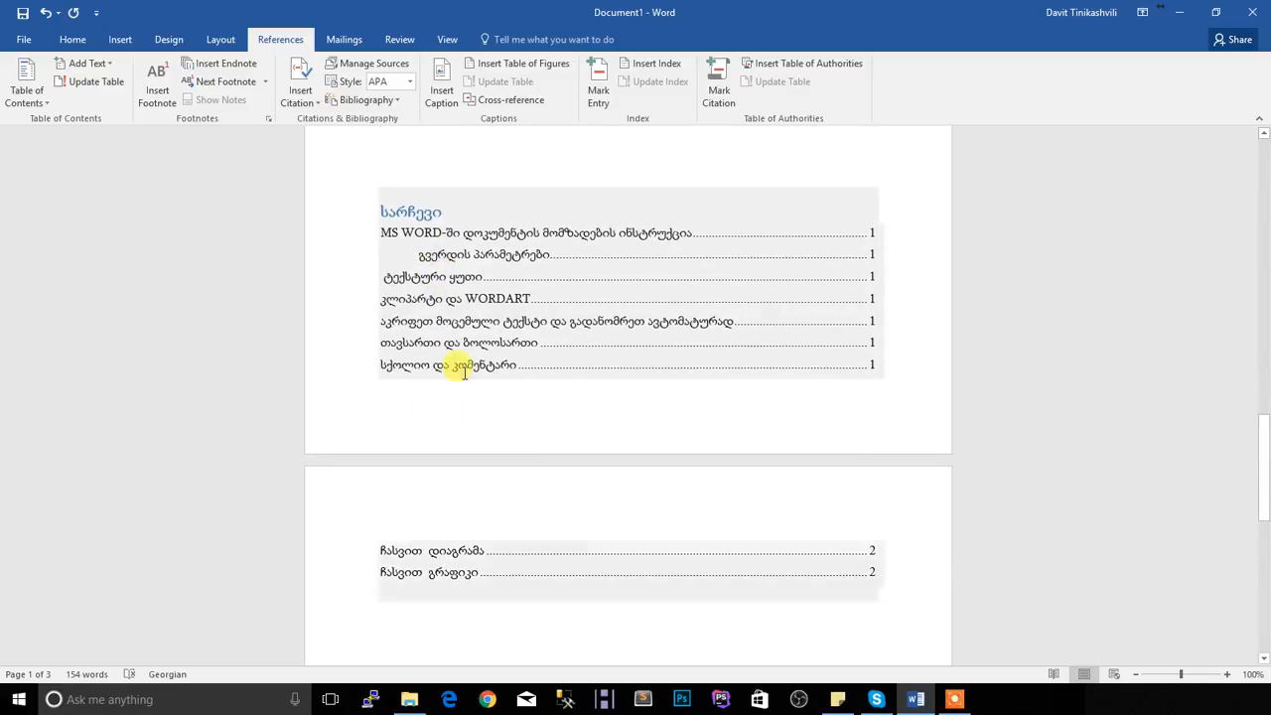
{"action": "scroll", "coordinate": [459, 355], "scroll_direction": "down", "scroll_amount": 1}
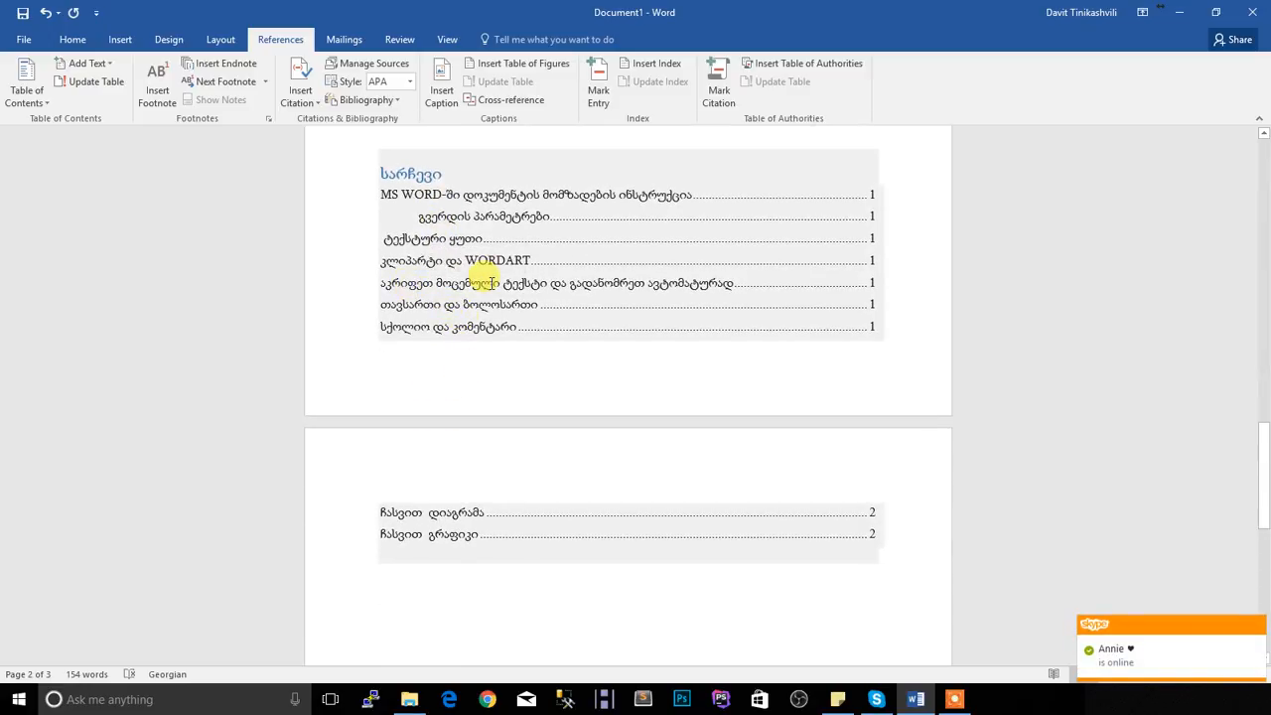
{"action": "scroll", "coordinate": [459, 235], "scroll_direction": "up", "scroll_amount": 1}
{"action": "left_click", "coordinate": [471, 211]}
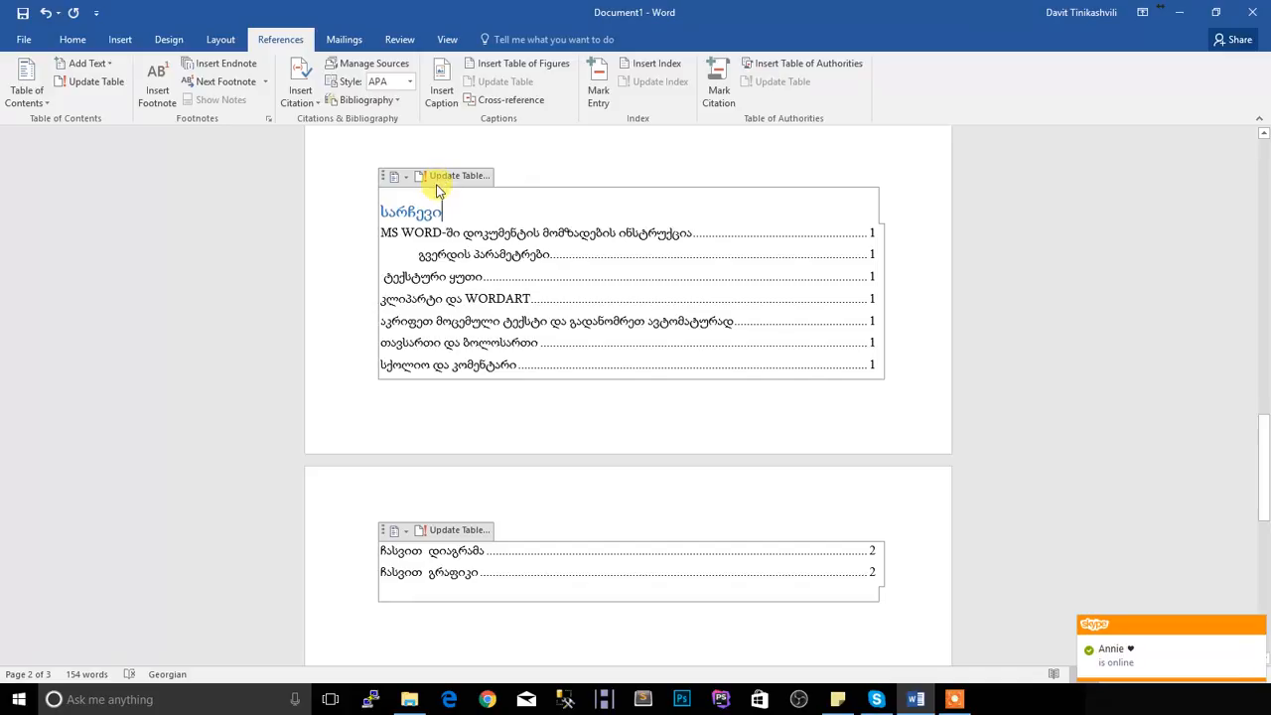
{"action": "left_click", "coordinate": [448, 177]}
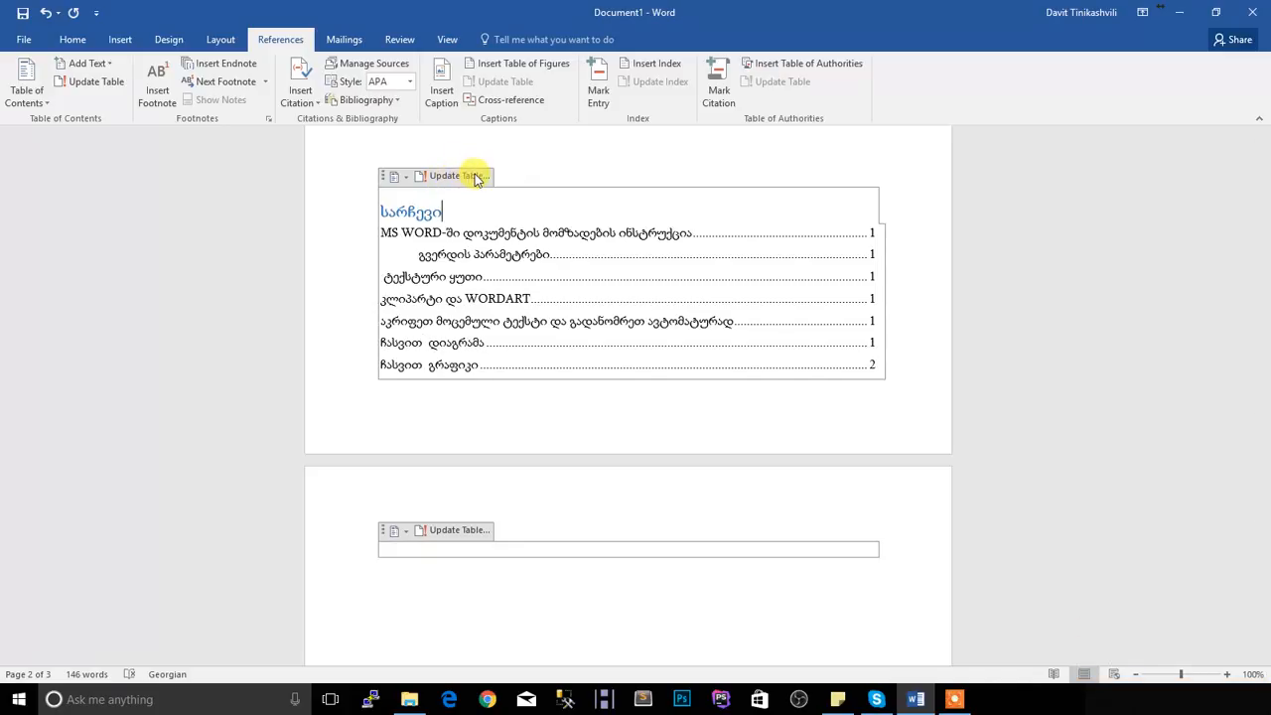
Refresh the "სარჩევი" table of contents with the option that updates the entire table
{"action": "left_click", "coordinate": [480, 176]}
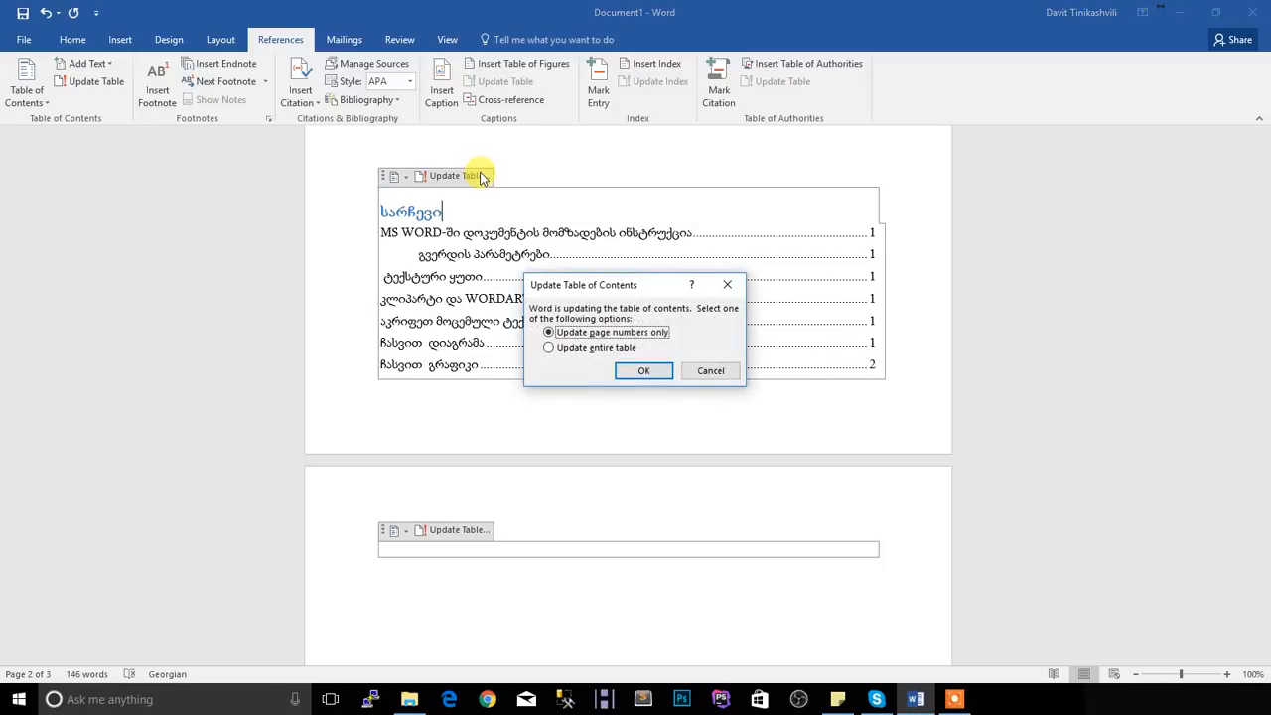
{"action": "left_click_drag", "start_coordinate": [609, 295], "coordinate": [562, 269]}
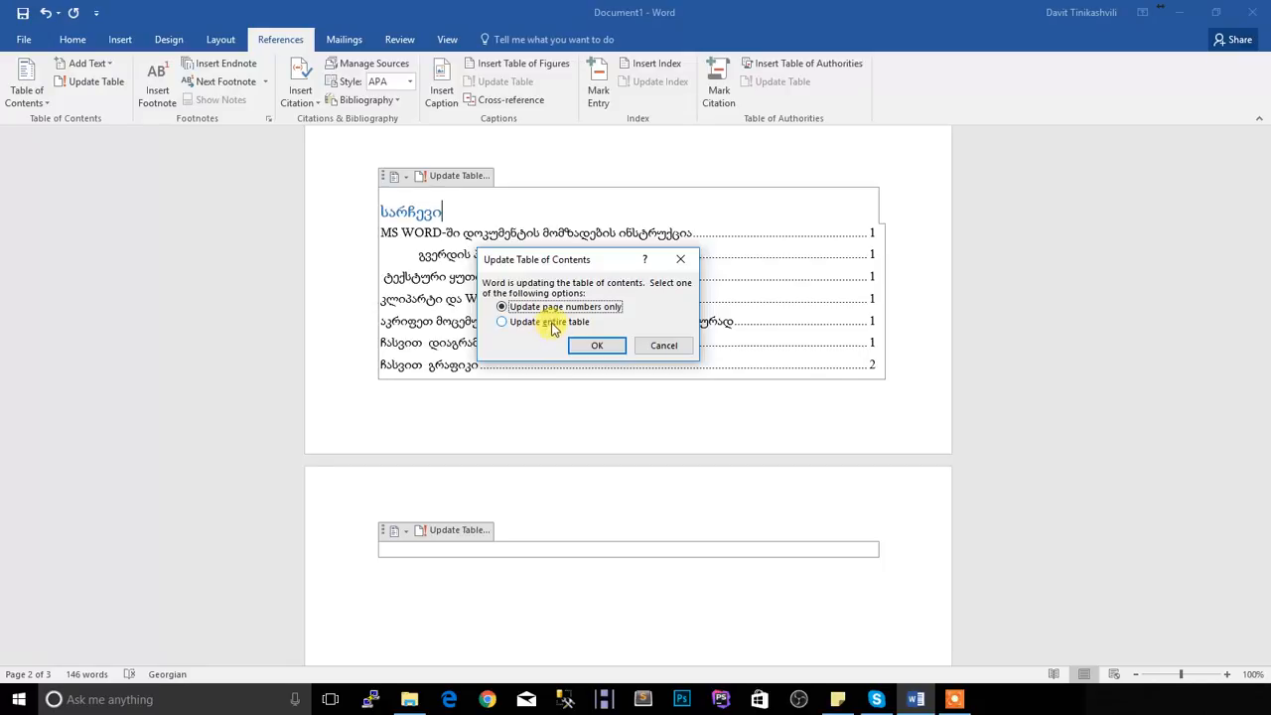
{"action": "left_click", "coordinate": [552, 323]}
{"action": "left_click", "coordinate": [584, 344]}
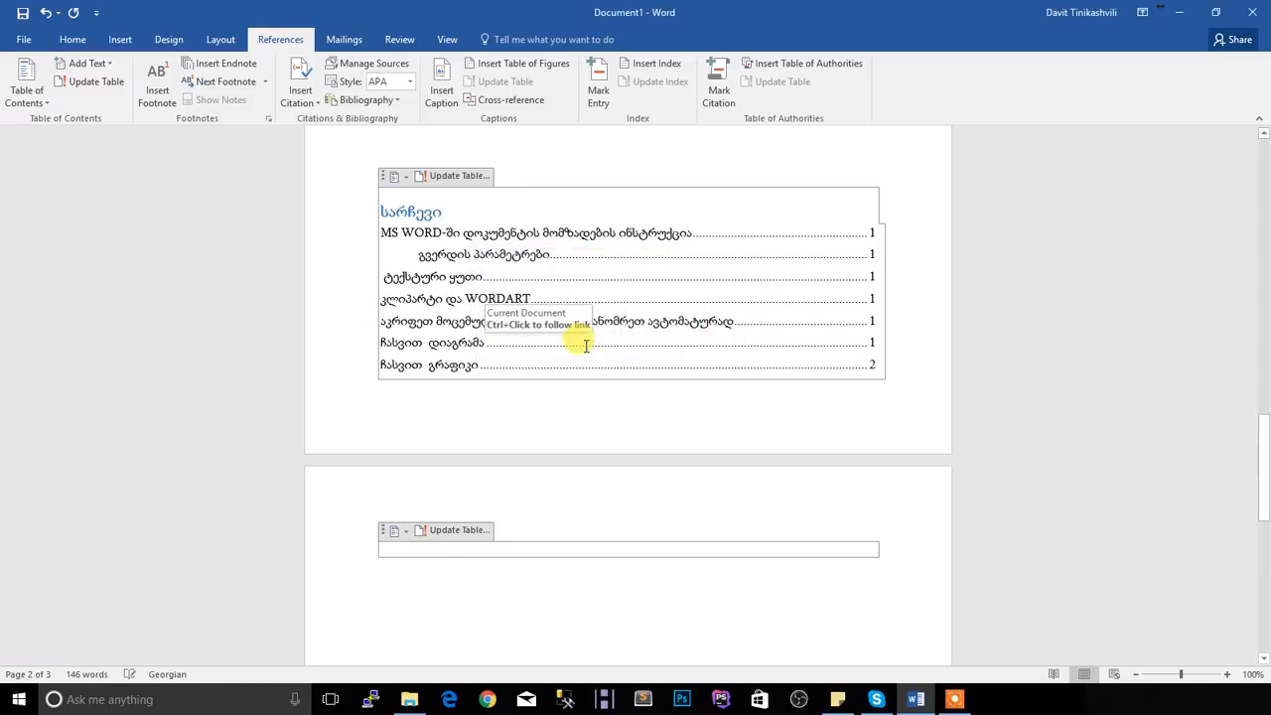
Append "- გადაკეთებული" to the section heading "ჩასვით გრაფიკი" above the chart
{"action": "scroll", "coordinate": [579, 325], "scroll_direction": "up", "scroll_amount": 6}
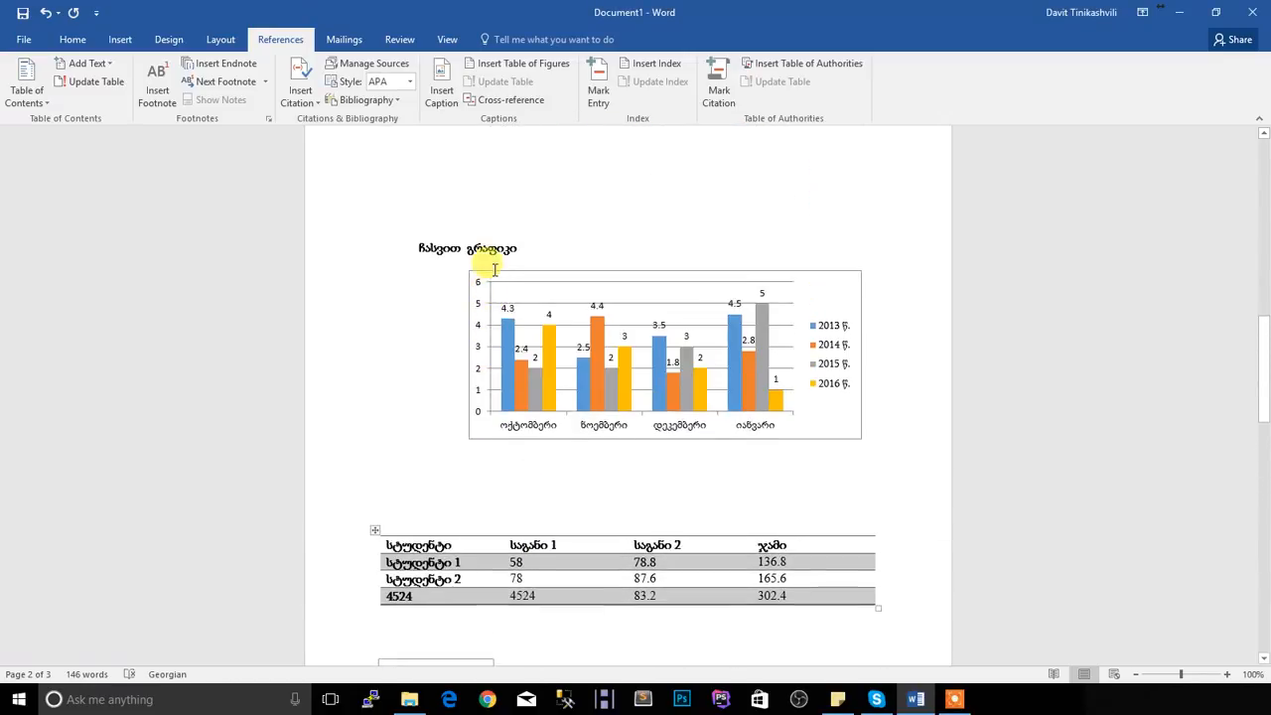
{"action": "left_click", "coordinate": [526, 405]}
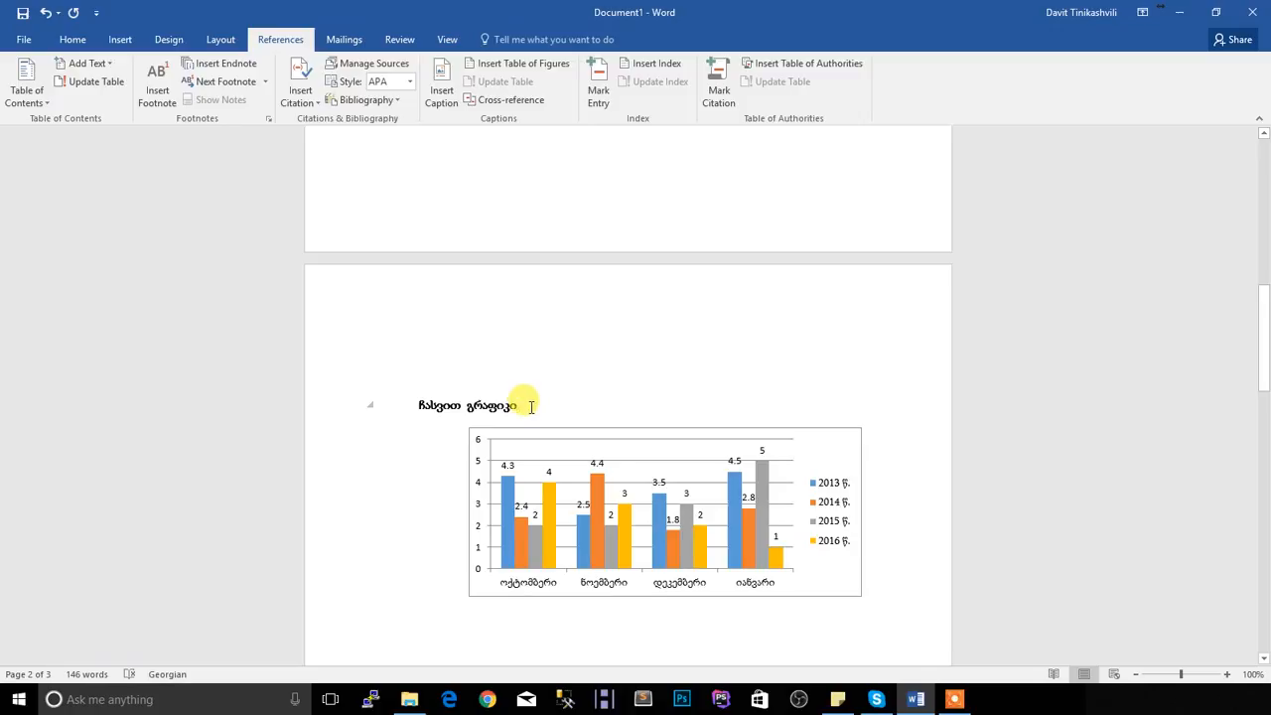
{"action": "type", "text": "- გადაკეთებული"}
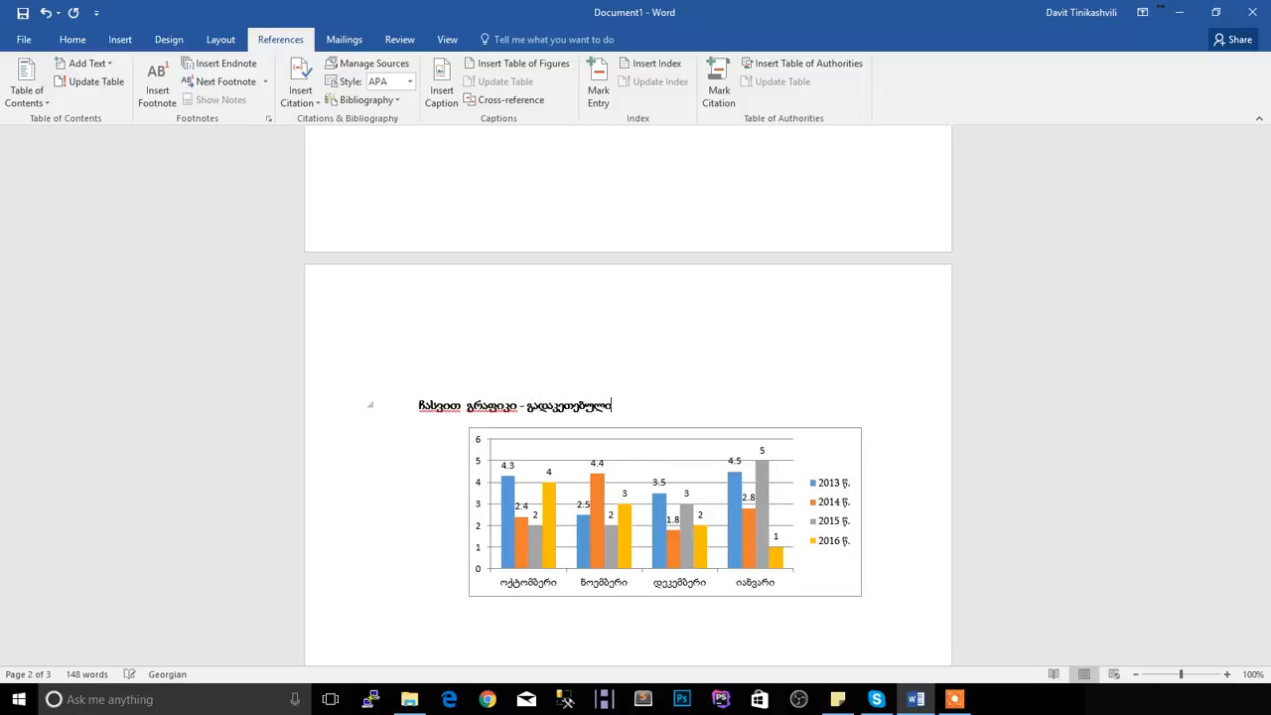
Update the entire table of contents so that it picks up the reworded chart heading
{"action": "scroll", "coordinate": [499, 486], "scroll_direction": "down", "scroll_amount": 9}
{"action": "left_click", "coordinate": [483, 442]}
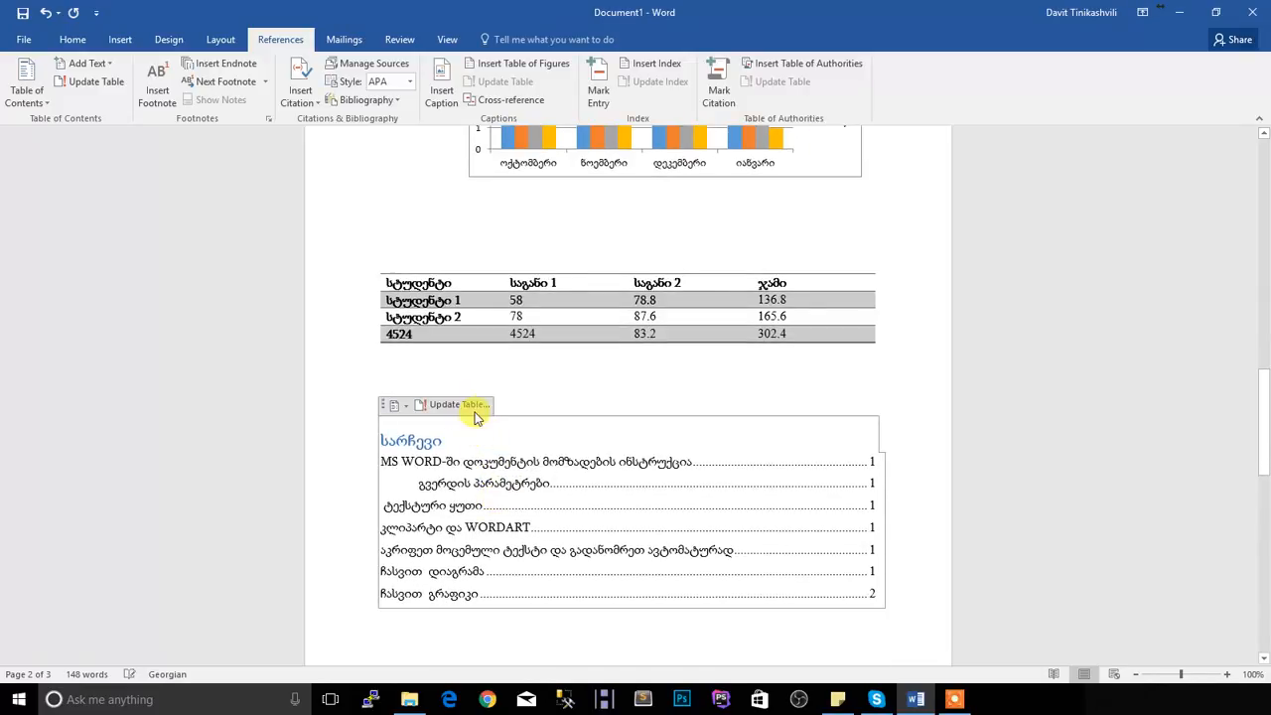
{"action": "left_click", "coordinate": [484, 407]}
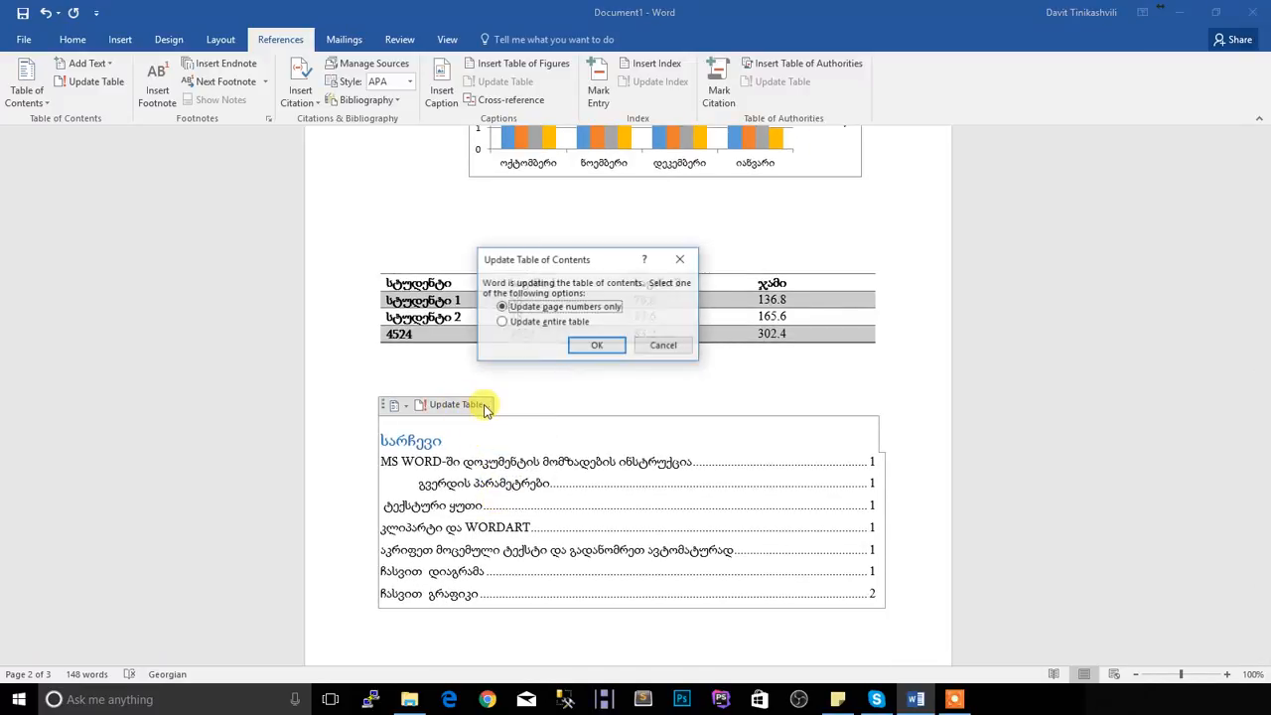
{"action": "left_click", "coordinate": [552, 324]}
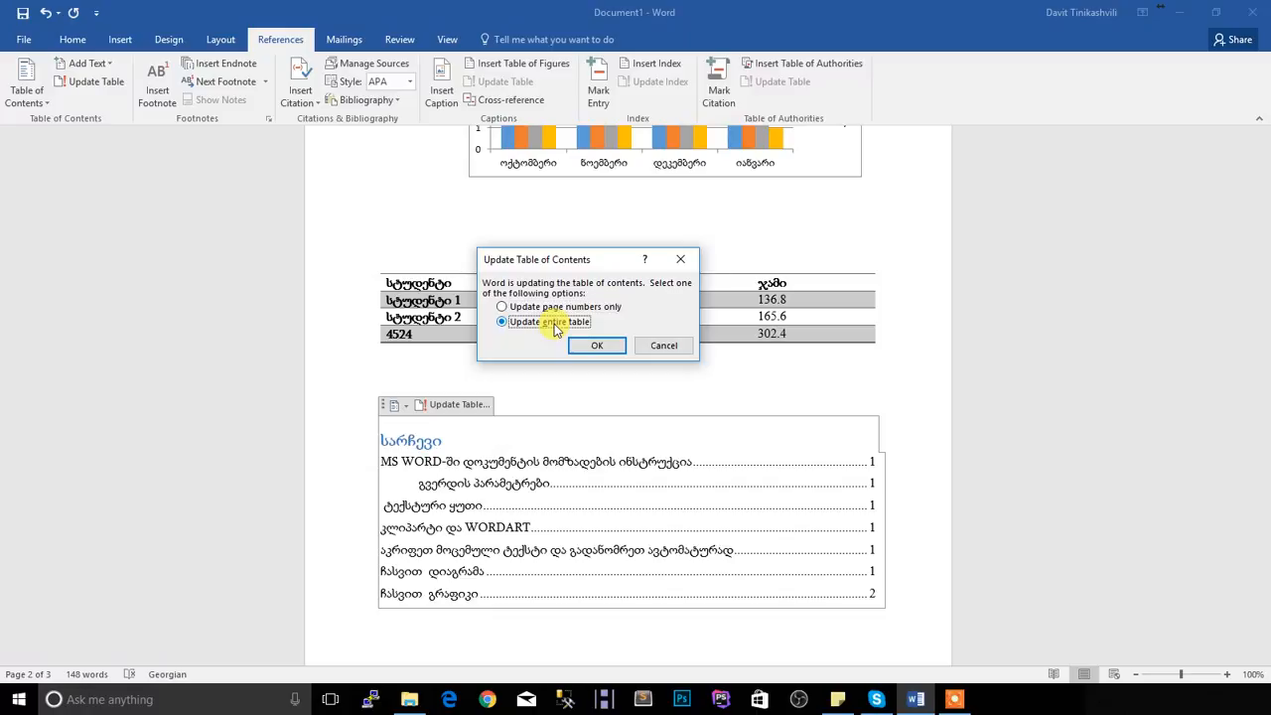
{"action": "left_click", "coordinate": [592, 345]}
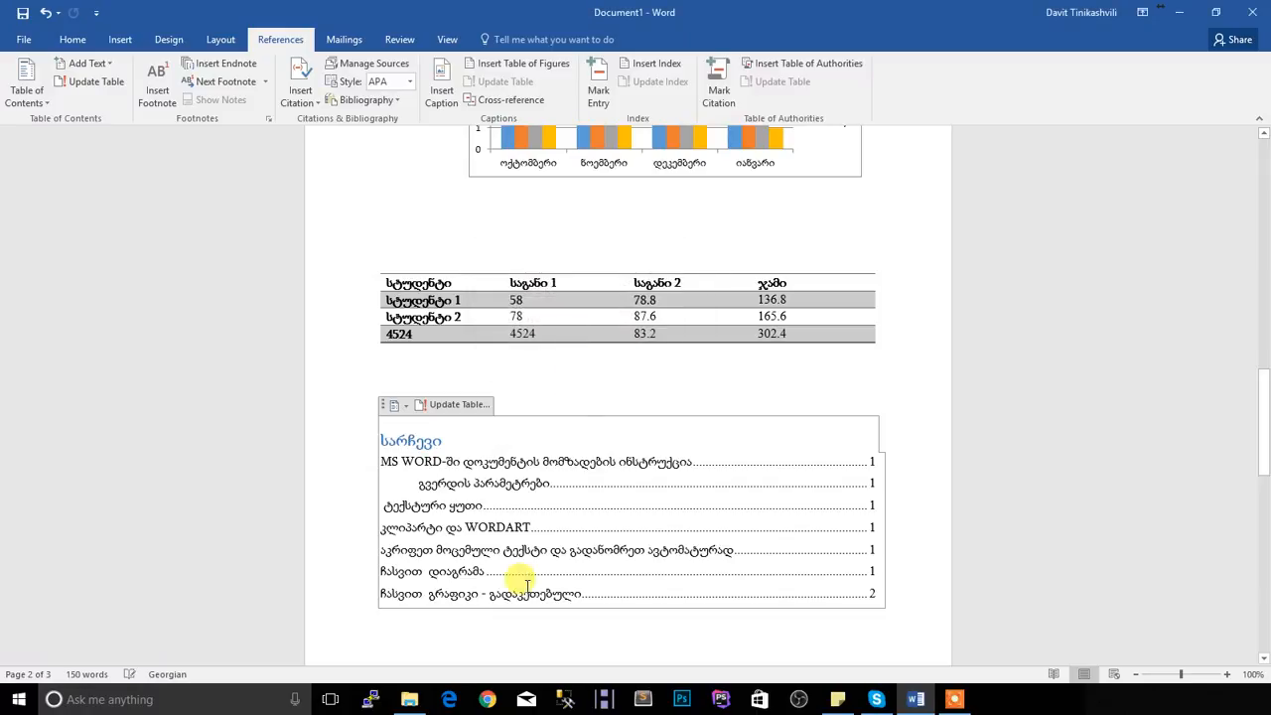